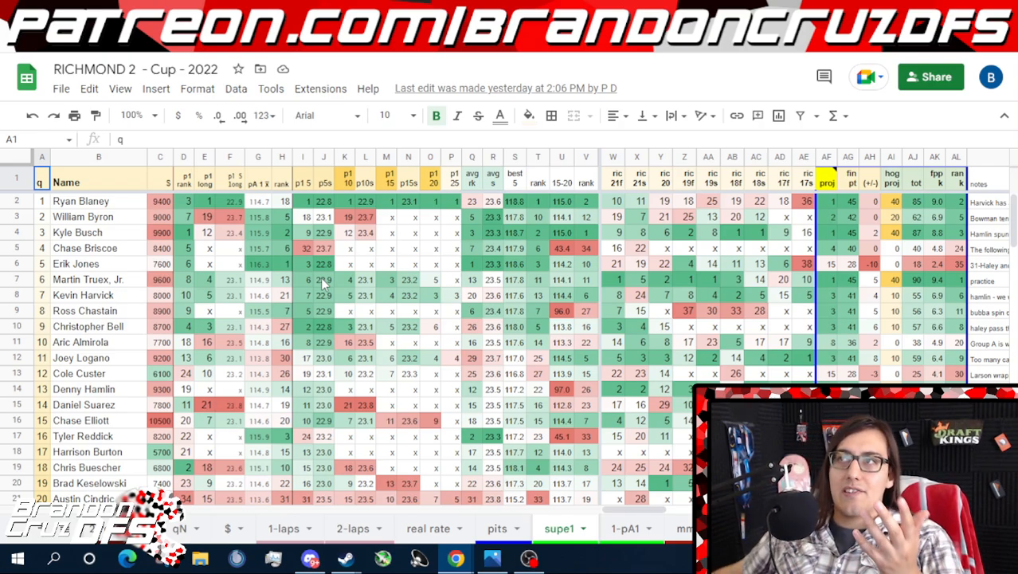
- Show the 22s results sheet of the RICHMOND 2 - Cup - 2022 spreadsheet
mouse_move(652, 510)
left_mouse_down()
mouse_move(889, 511)
mouse_move(652, 511)
left_mouse_up()
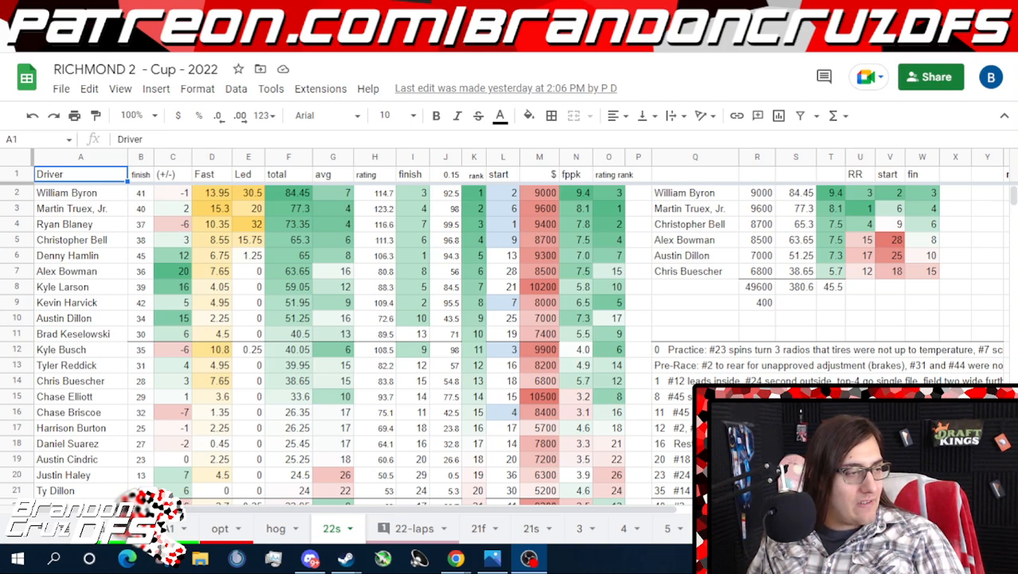
key("alt+Tab")
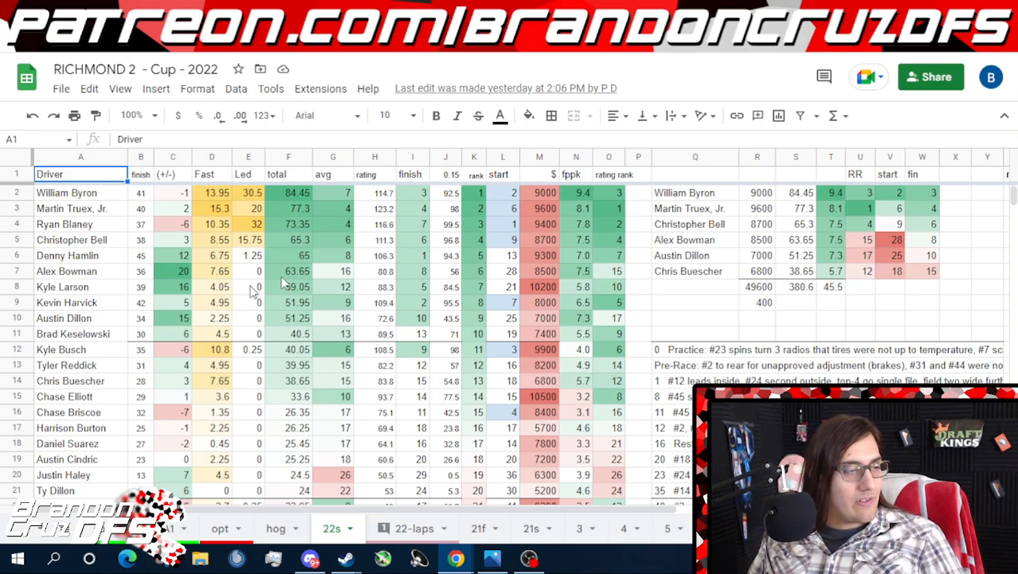
- Switch to the Cup Series at Richmond spreadsheet and look over the driver lineup grid on Sheet4
key("alt+Tab")
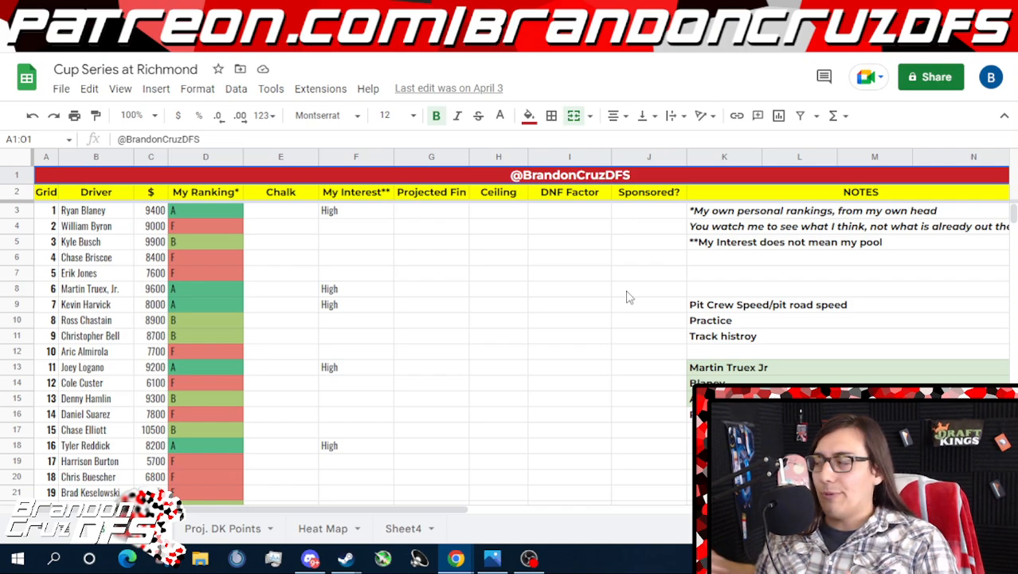
left_click(403, 534)
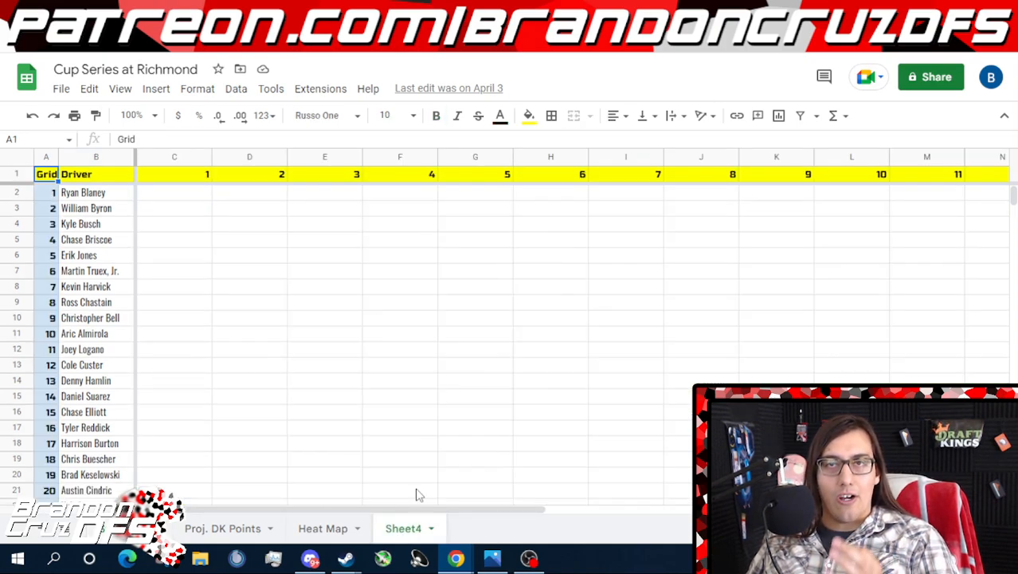
scroll(282, 251, "down", 6)
scroll(282, 250, "up", 6)
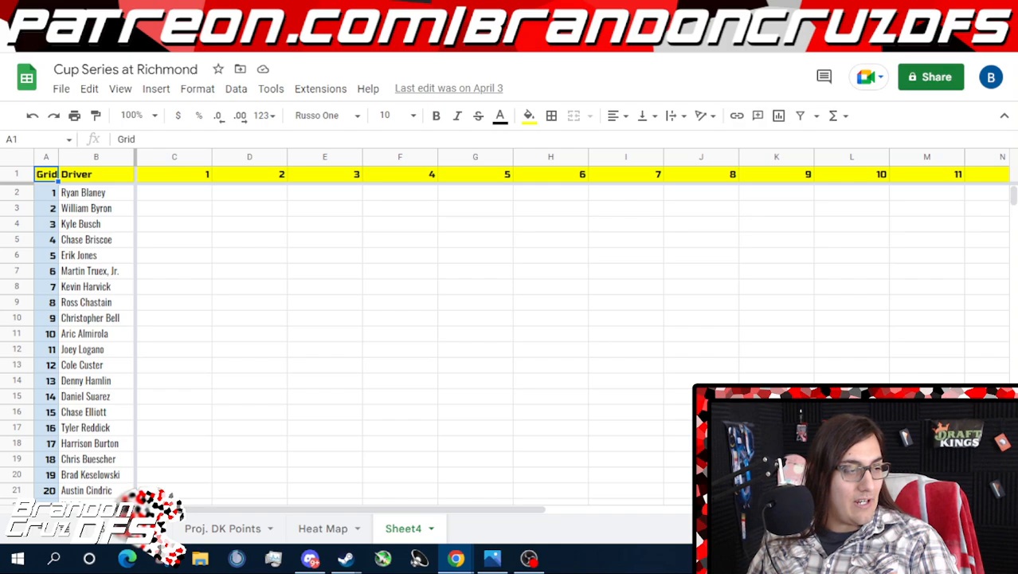
- Examine the lineup grid and driver usage percentages on Sheet4 of the Cup at Martinsville spreadsheet
key("ctrl+Tab")
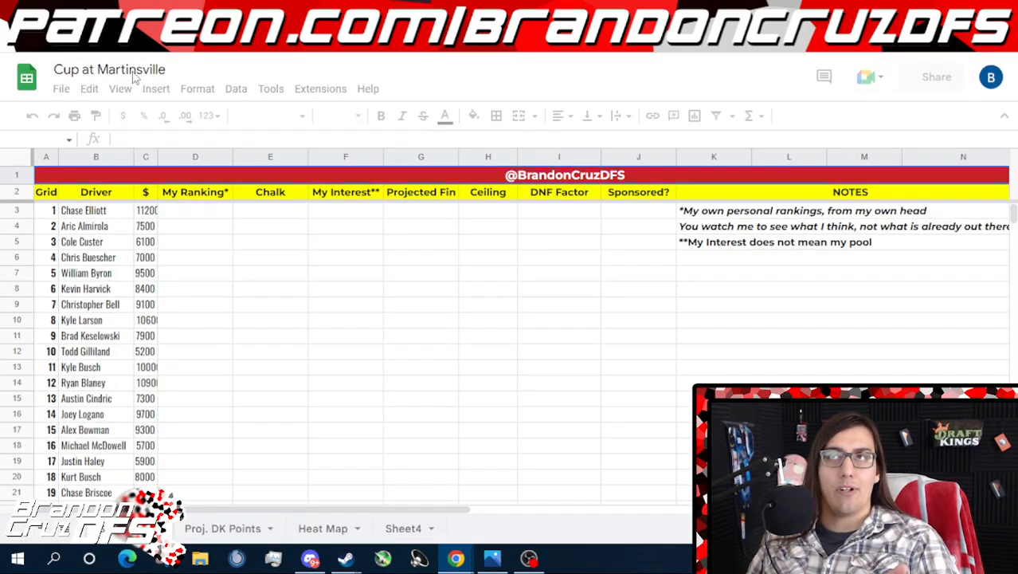
left_click(398, 529)
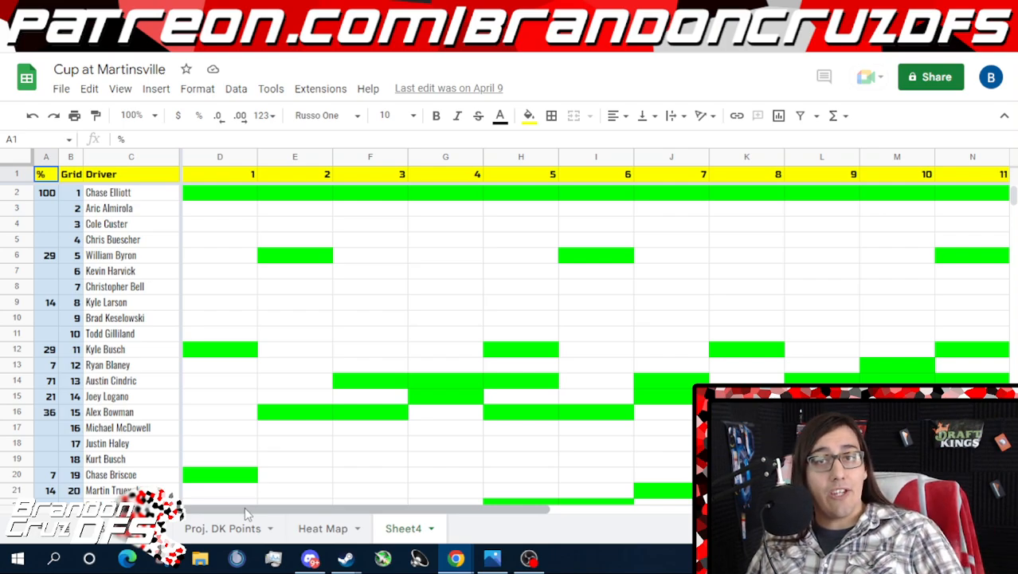
mouse_move(247, 514)
left_mouse_down()
mouse_move(646, 502)
mouse_move(337, 490)
mouse_move(255, 503)
left_mouse_up()
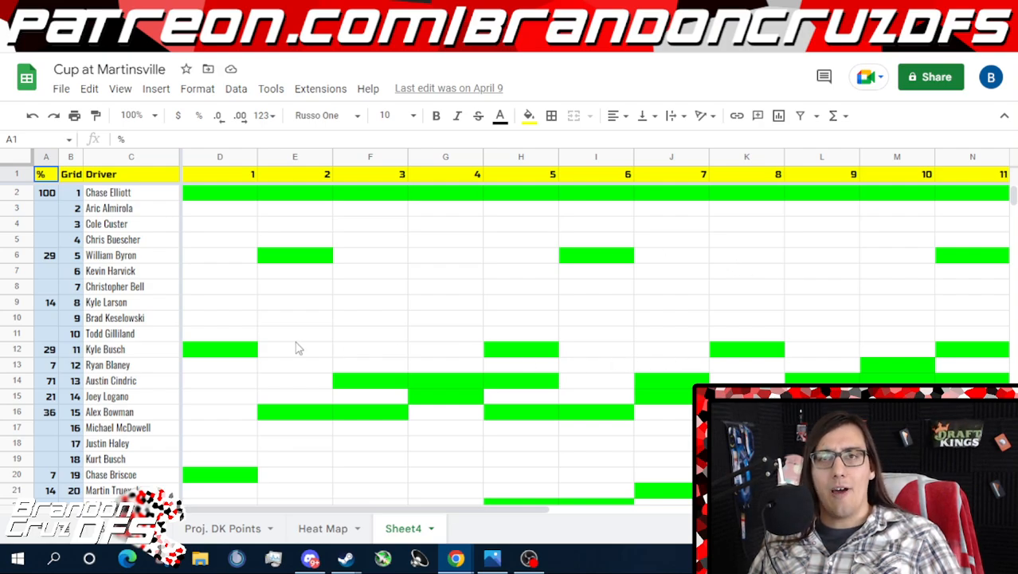
scroll(297, 348, "down", 2)
scroll(297, 349, "up", 2)
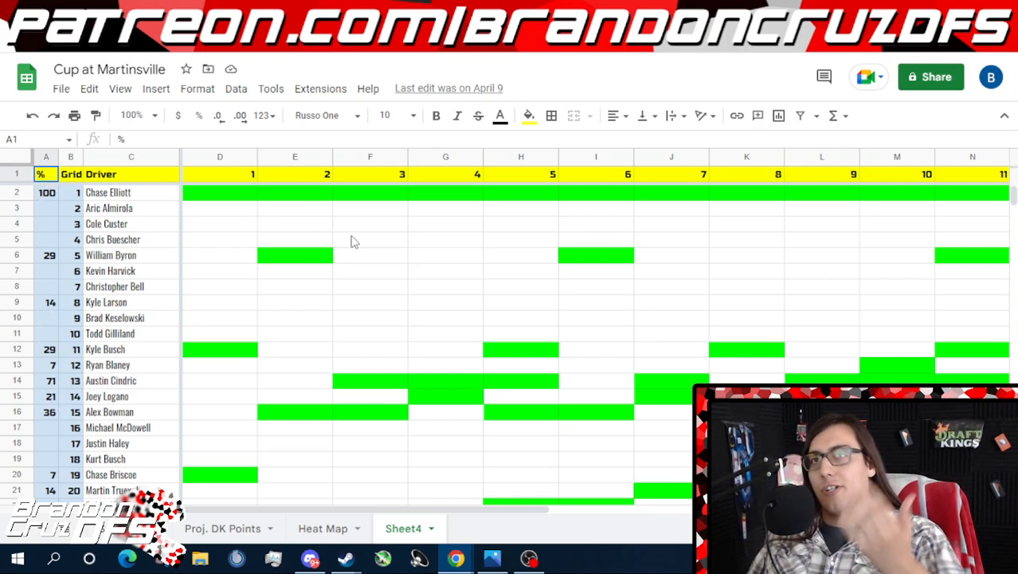
scroll(386, 273, "down", 1)
scroll(387, 273, "up", 1)
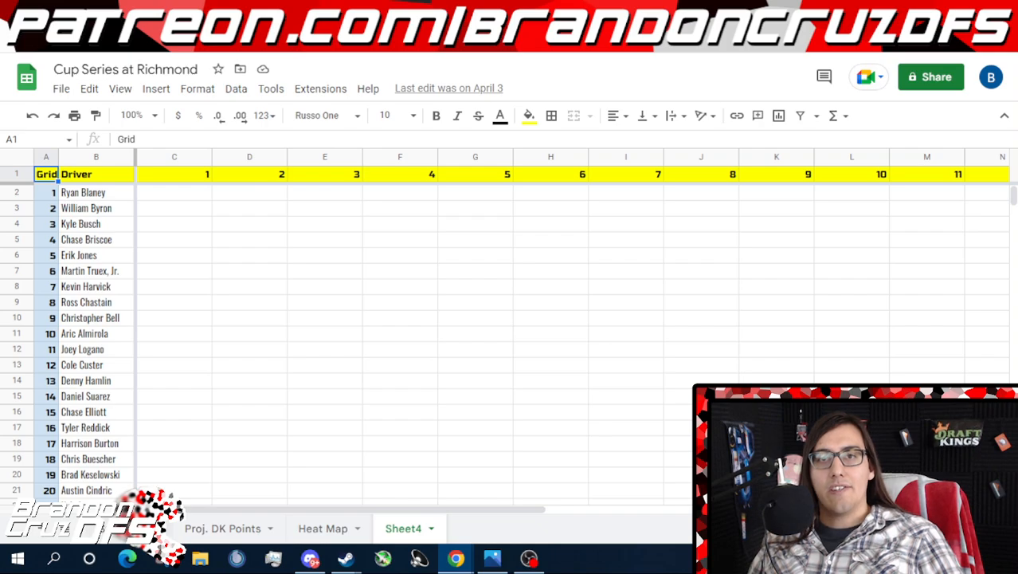
- View the rankings sheet of Cup Series at Richmond and the total points and FPPK columns on Proj. DK Points
left_click(128, 528)
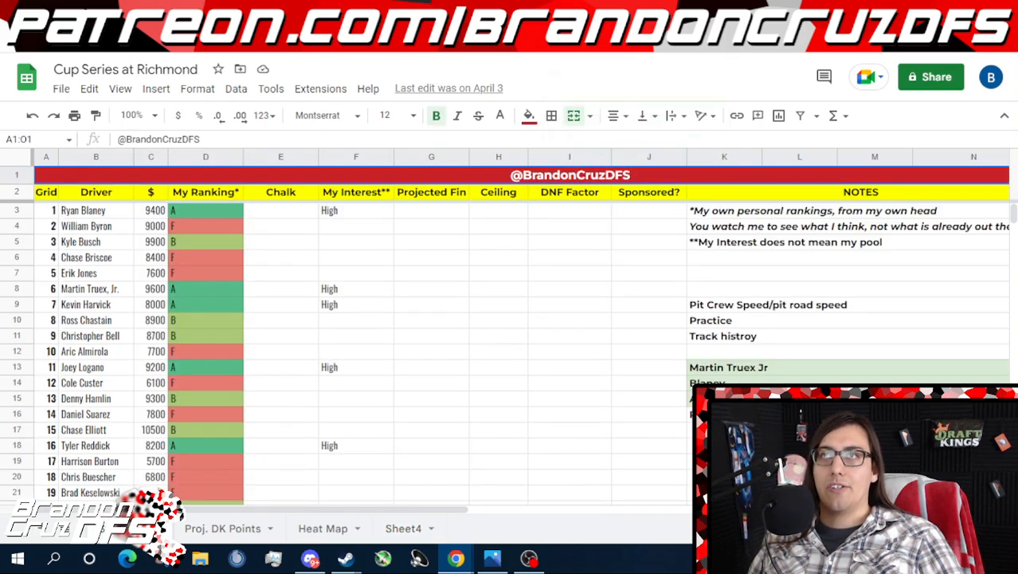
key("ctrl+Tab")
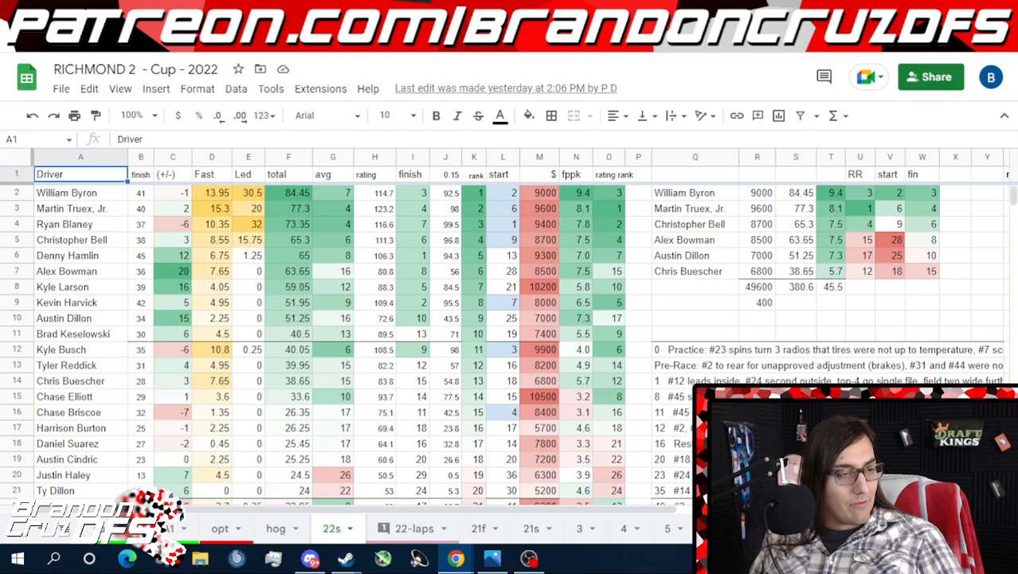
left_click_drag(0, 239, 581, 3)
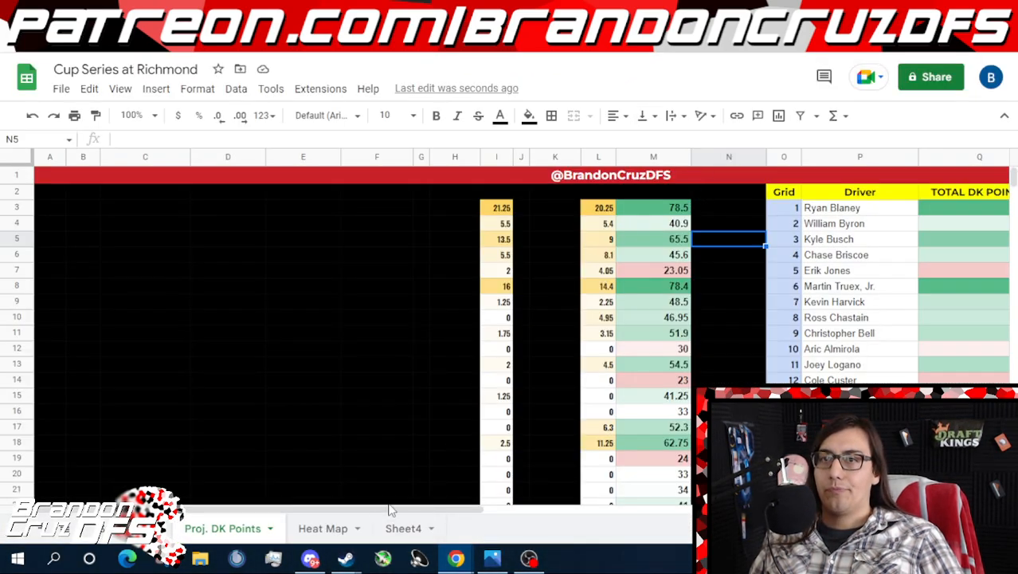
left_click_drag(403, 510, 573, 510)
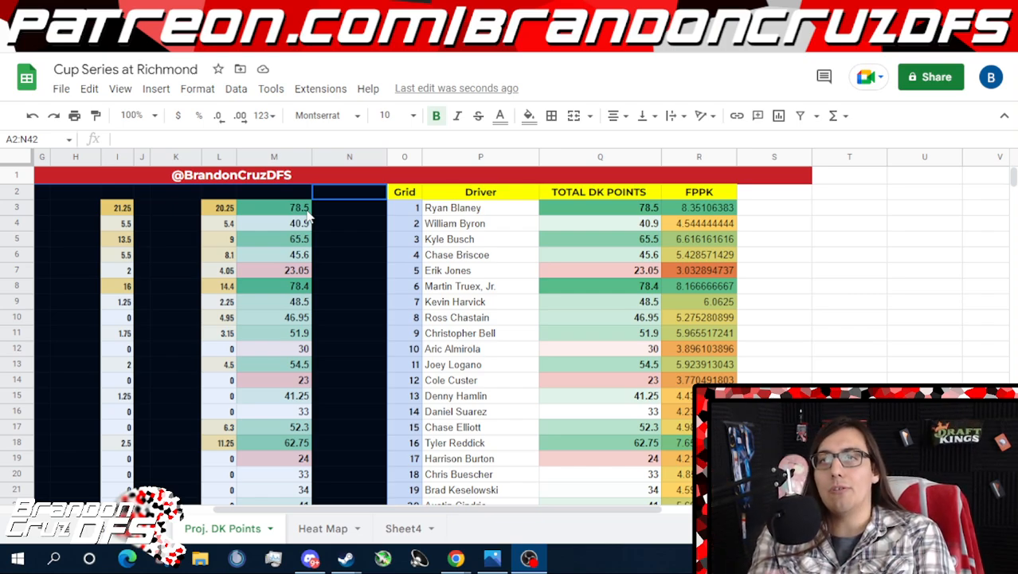
- Return to the RICHMOND 2 - Cup - 2022 spreadsheet and bring up its supe1 sheet
left_click(310, 13)
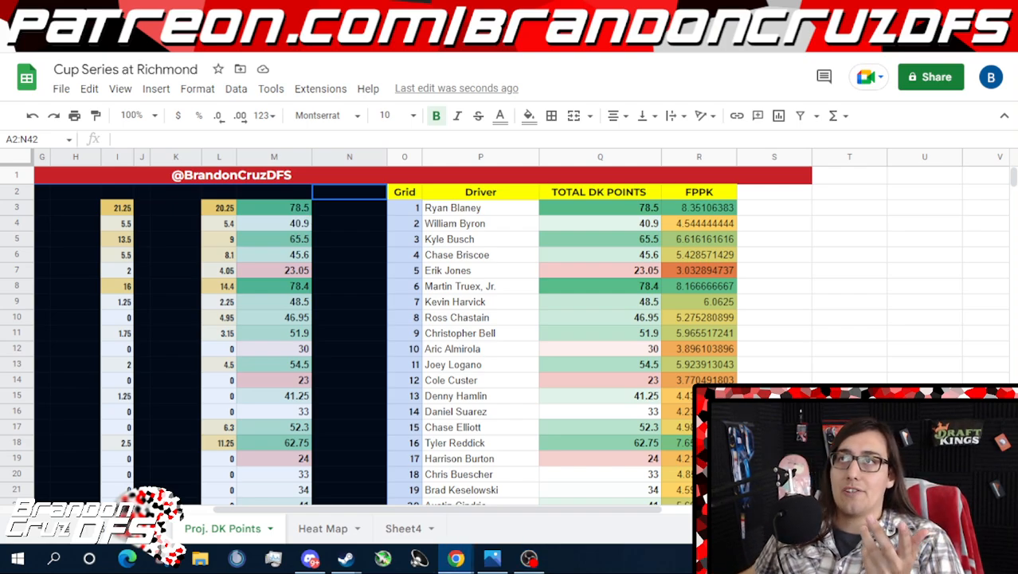
left_click(239, 14)
left_click(309, 14)
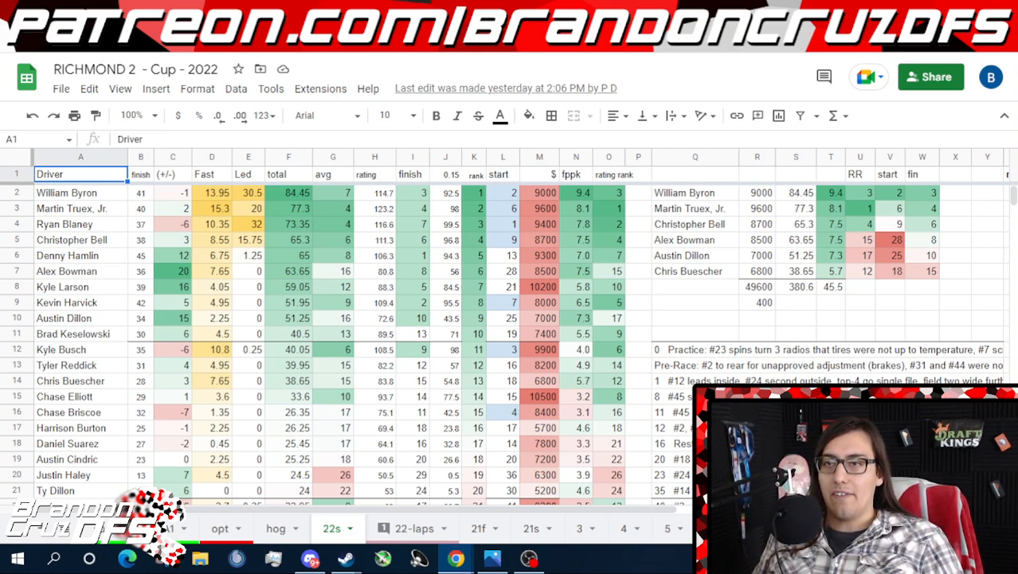
scroll(455, 528, "down", 5)
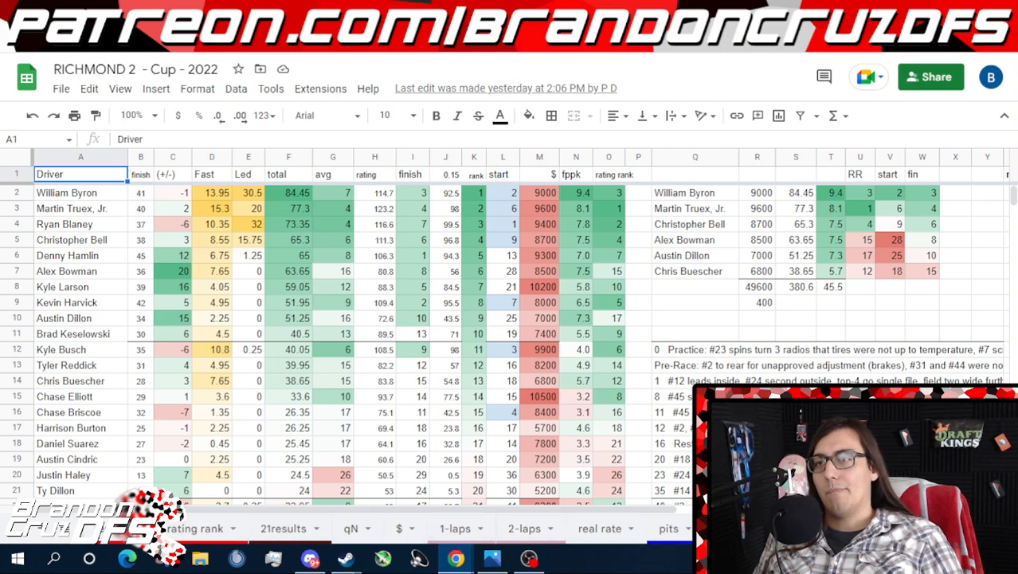
scroll(446, 528, "down", 1)
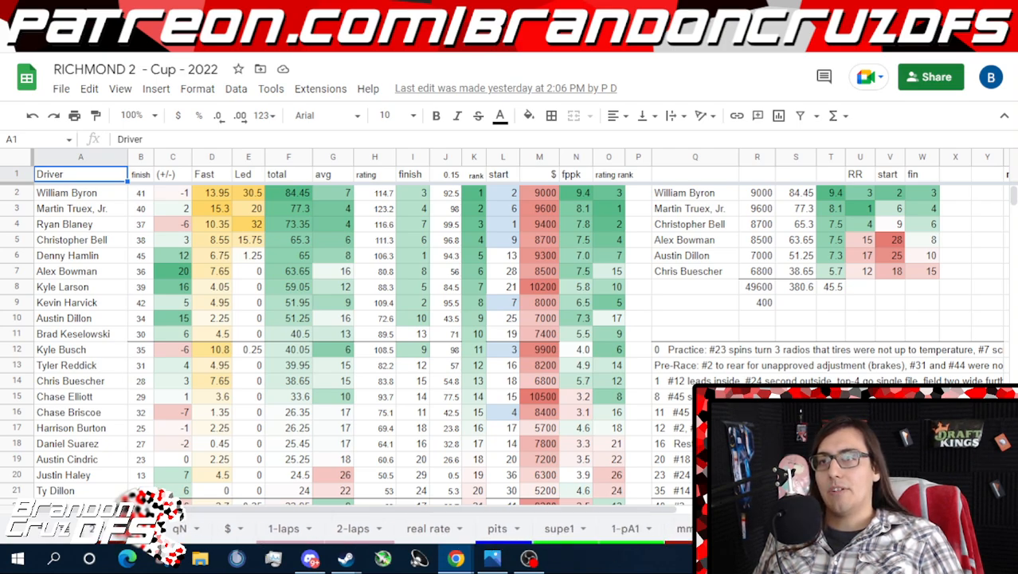
left_click(560, 529)
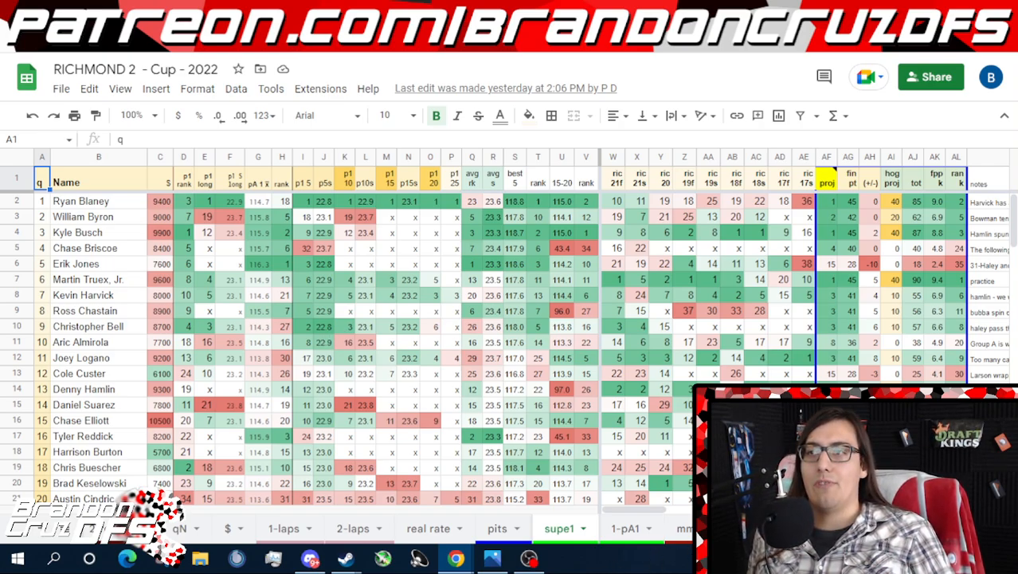
- Go back from supe1 to the 22s sheet to review the drivers' fast-lap, laps-led and total points
scroll(466, 529, "up", 6)
scroll(510, 529, "down", 8)
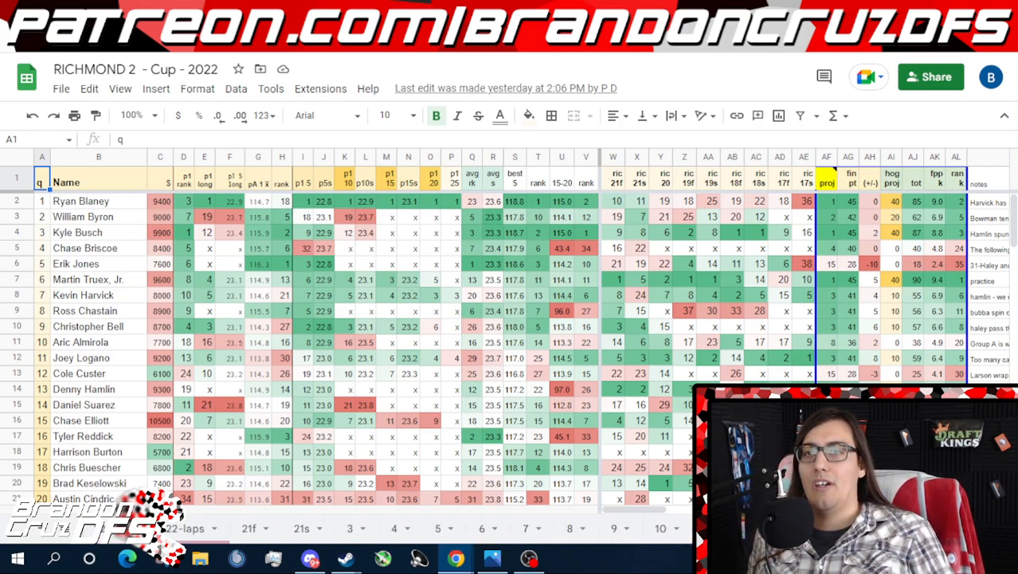
left_click(185, 528)
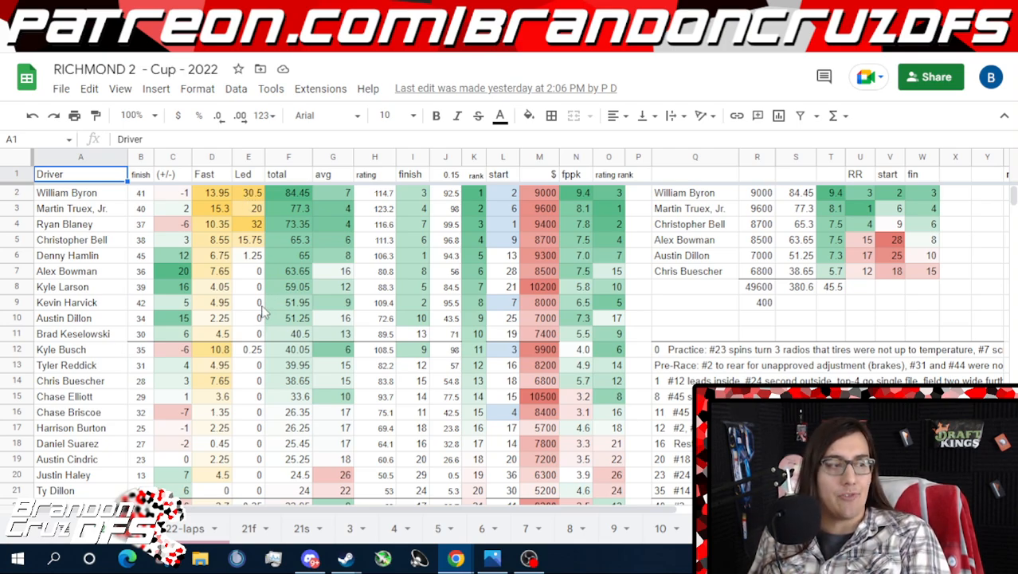
- Bring up the Richmond Raceway pit stall image and maximize it
key("alt+Tab")
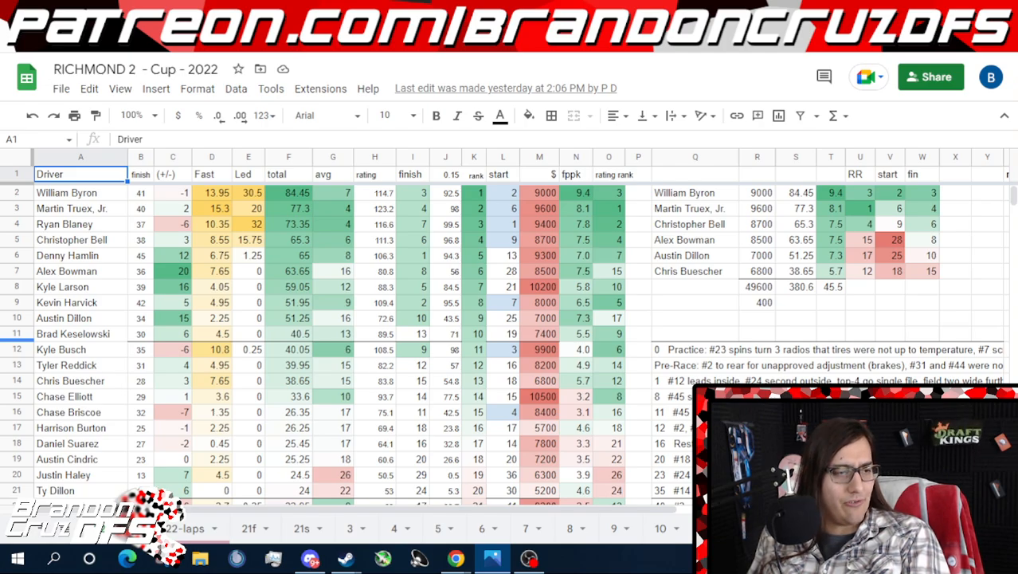
left_click_drag(2, 119, 680, 98)
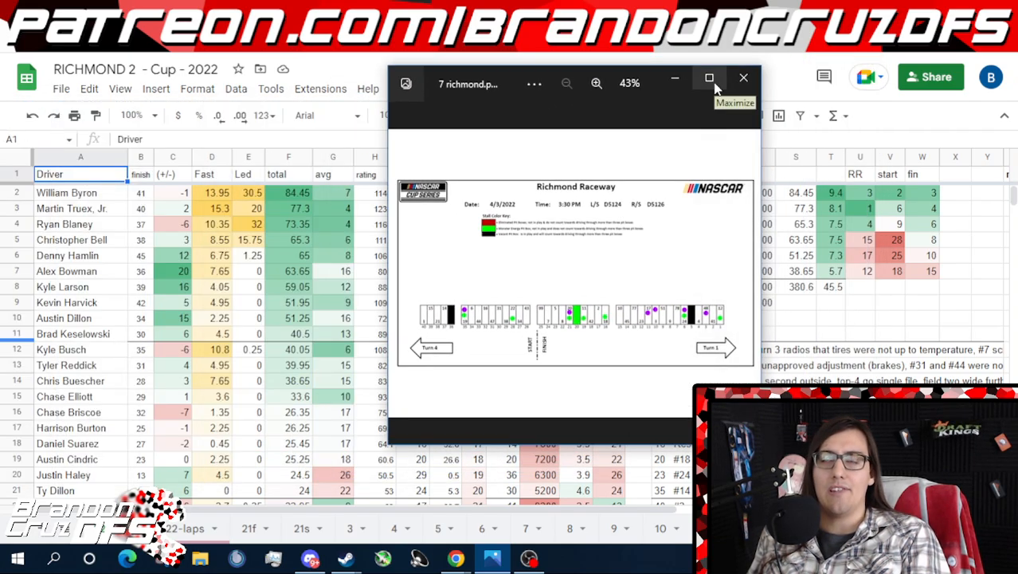
left_click(713, 82)
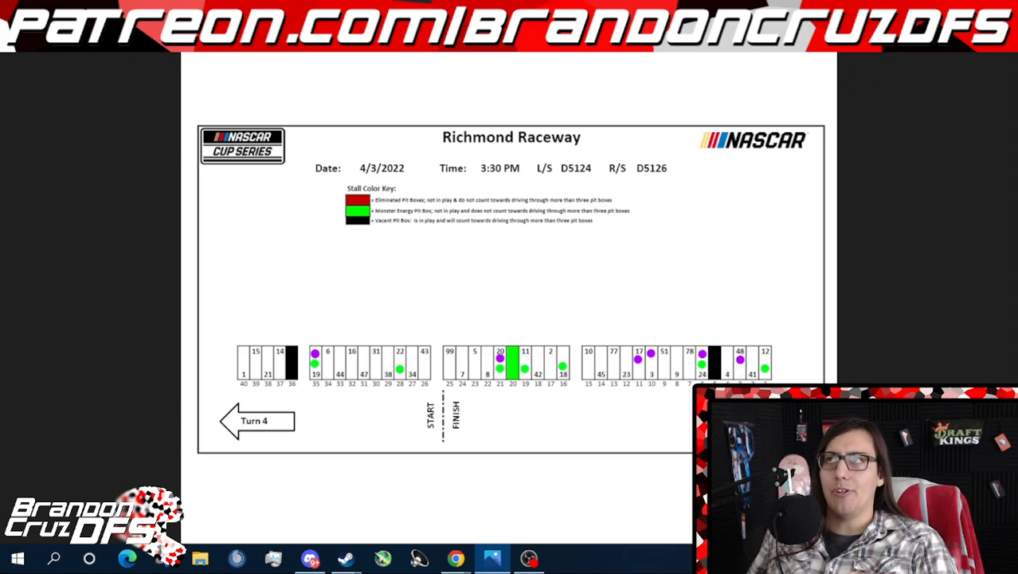
left_click(982, 8)
left_click(955, 299)
left_click(957, 303)
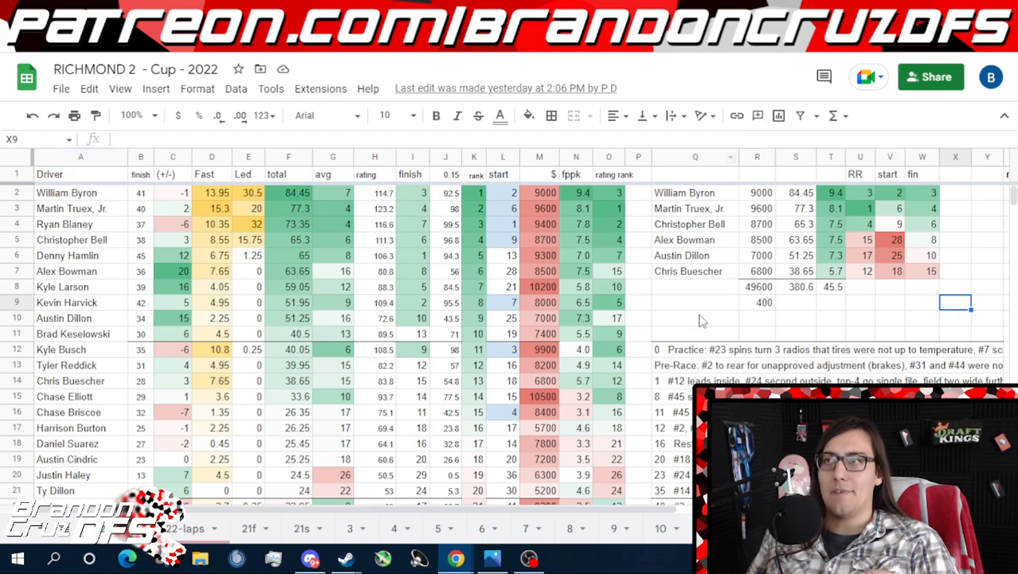
- Reopen the pit stall image at full size to study the stall assignments, and close the image viewer
left_click(492, 558)
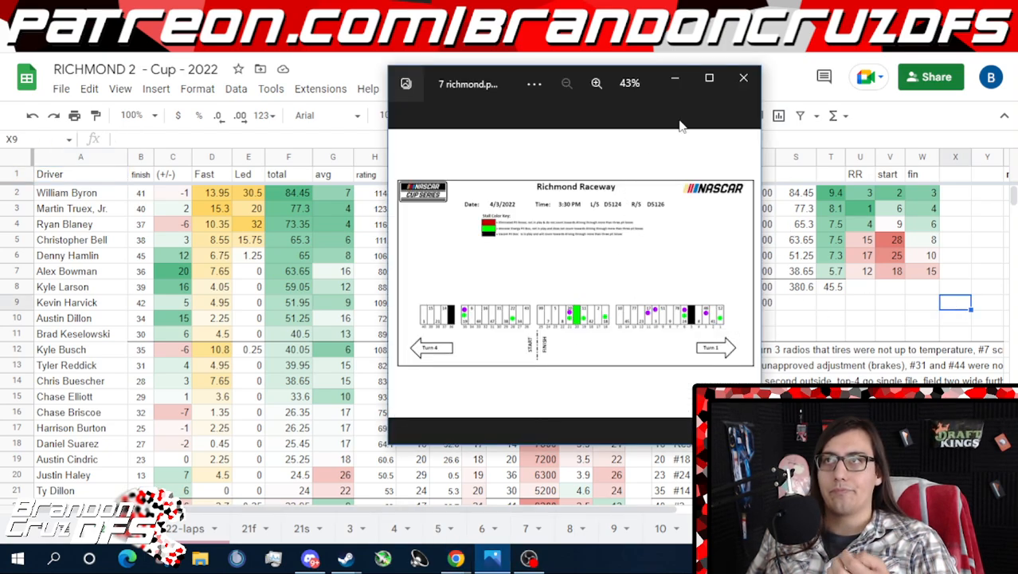
left_click(709, 77)
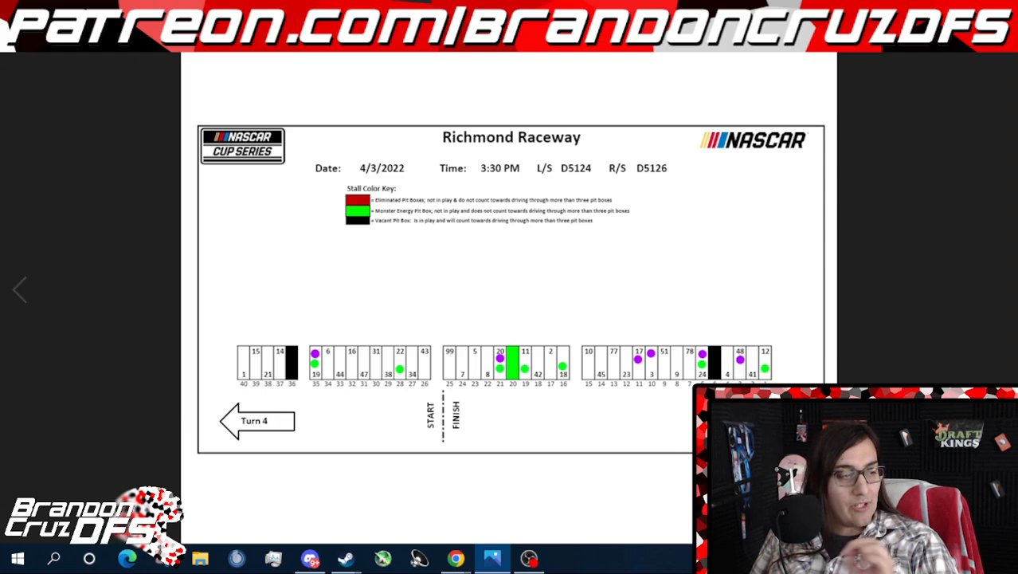
key("Escape")
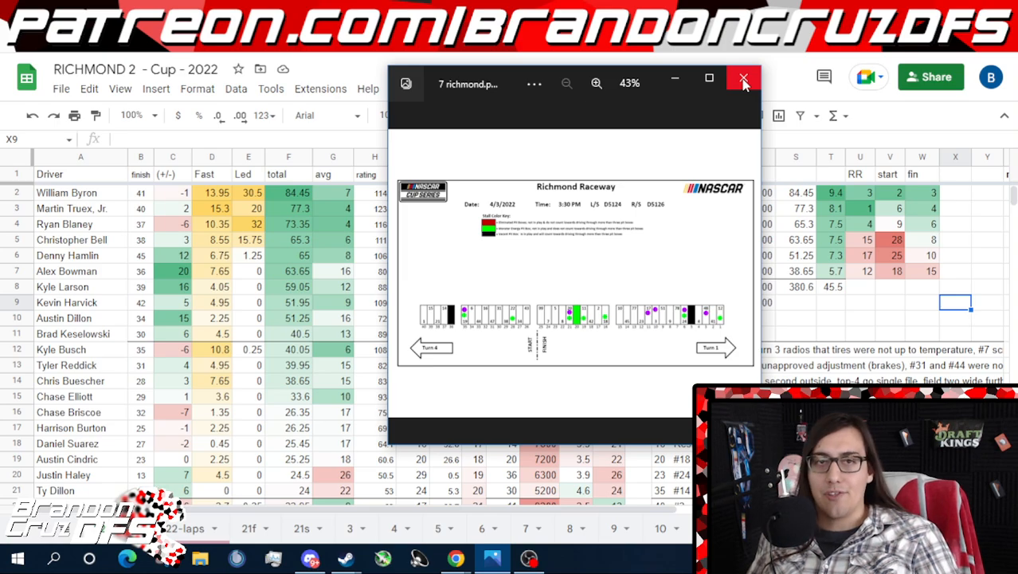
left_click(744, 82)
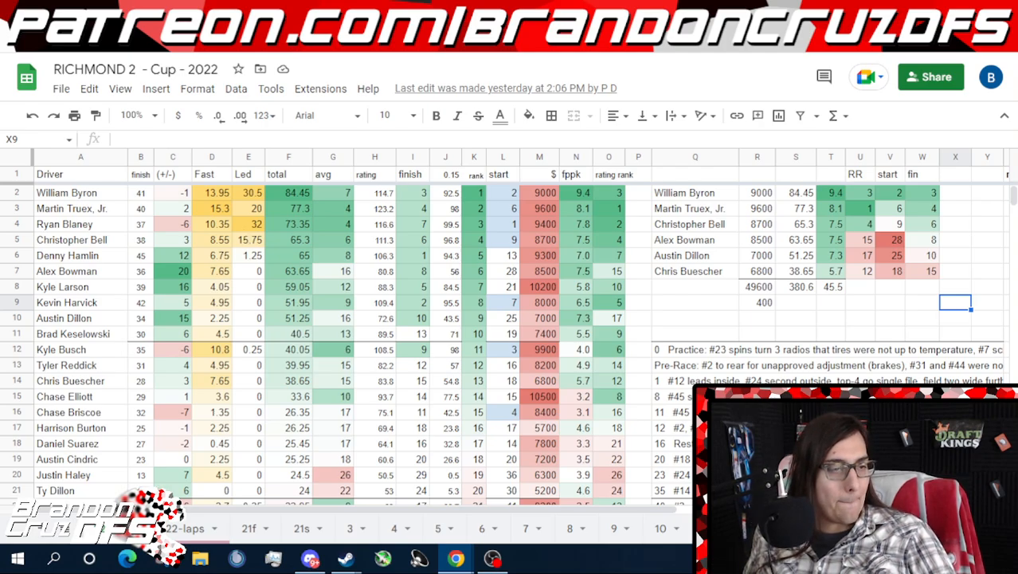
- Check the projected DK points and FPPK values in the Cup Series at Richmond spreadsheet
left_click_drag(351, 41, 550, 44)
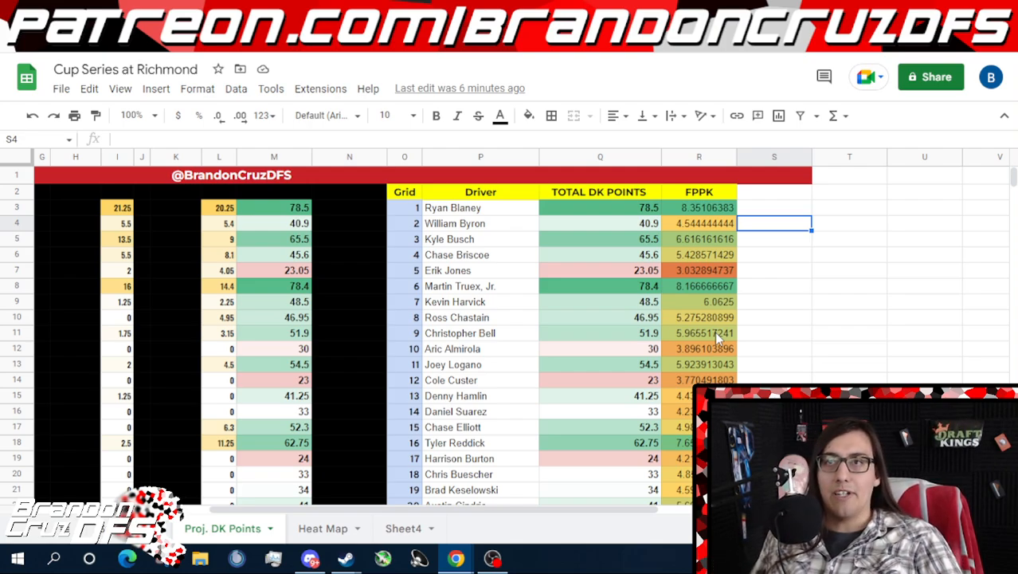
left_click(196, 14)
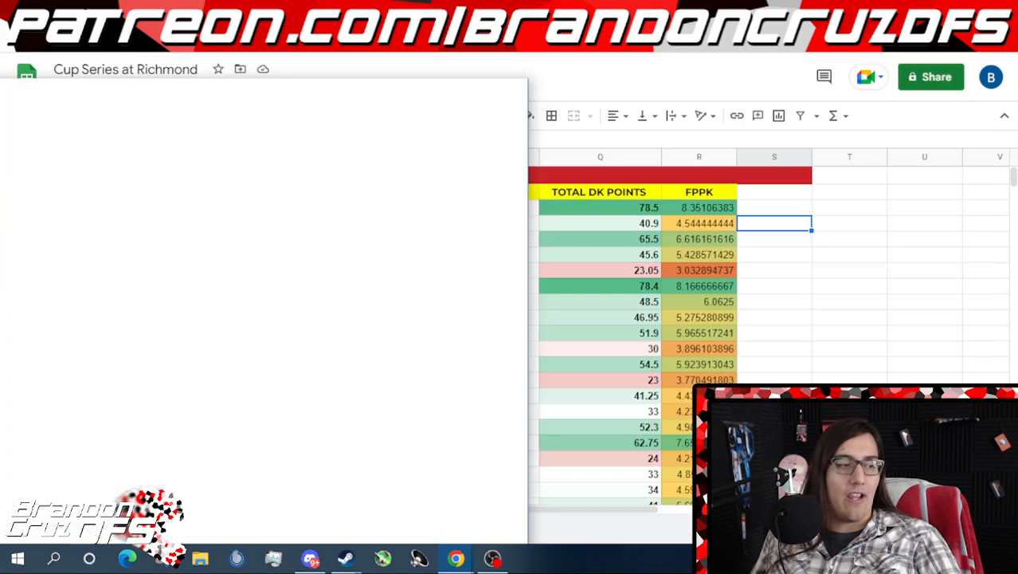
- Look through the driver results on the 22s sheet of the RICHMOND 2 spreadsheet
left_click(303, 14)
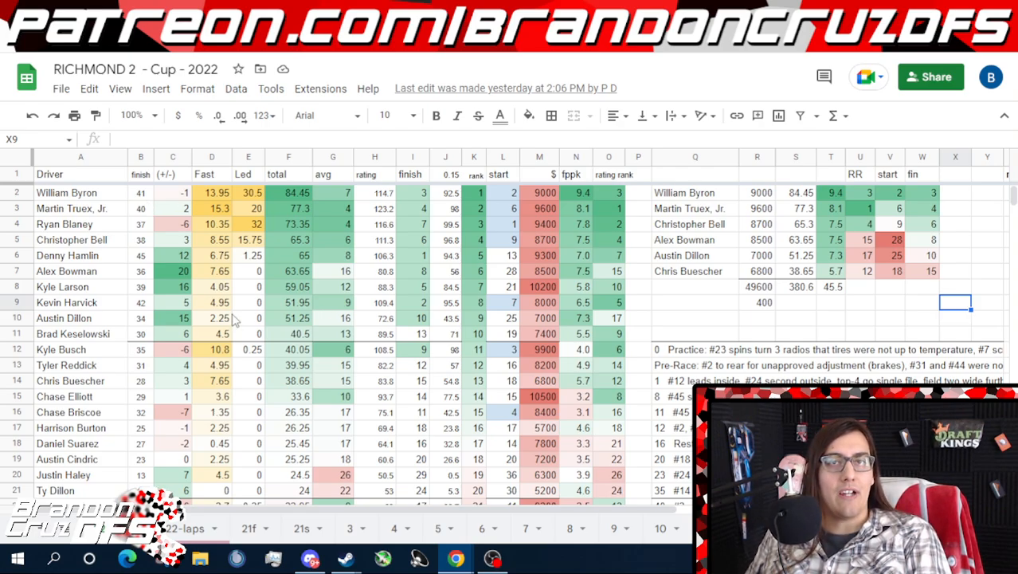
scroll(291, 245, "down", 5)
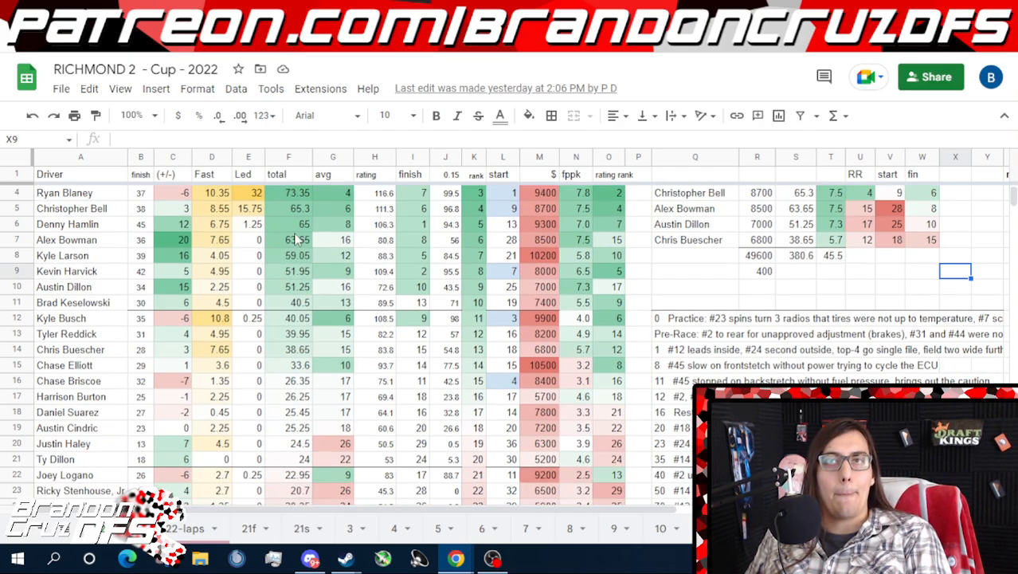
scroll(281, 330, "up", 4)
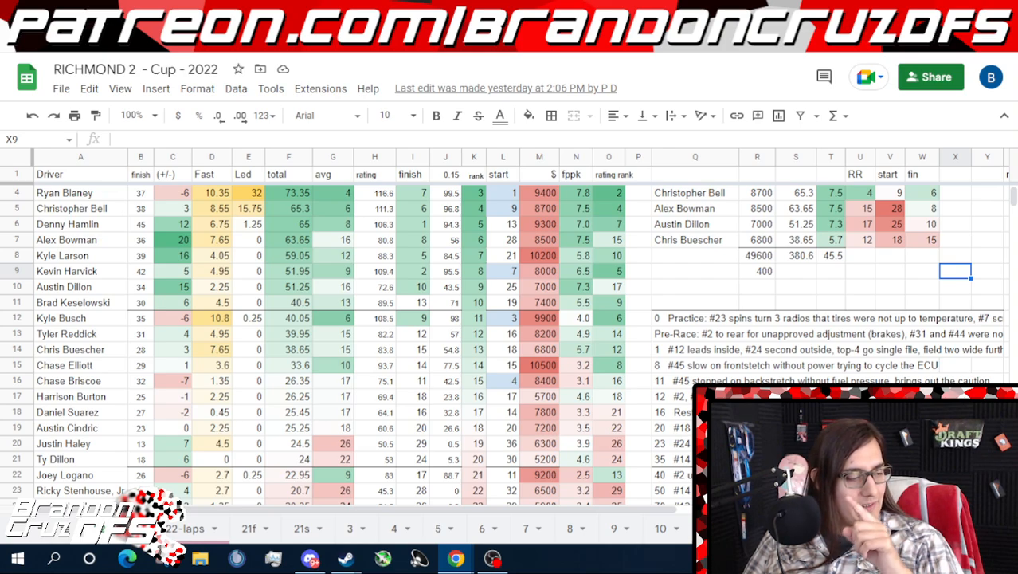
- Bring the Richmond Raceway pit stall image back up over the 22s sheet
key("alt+Tab")
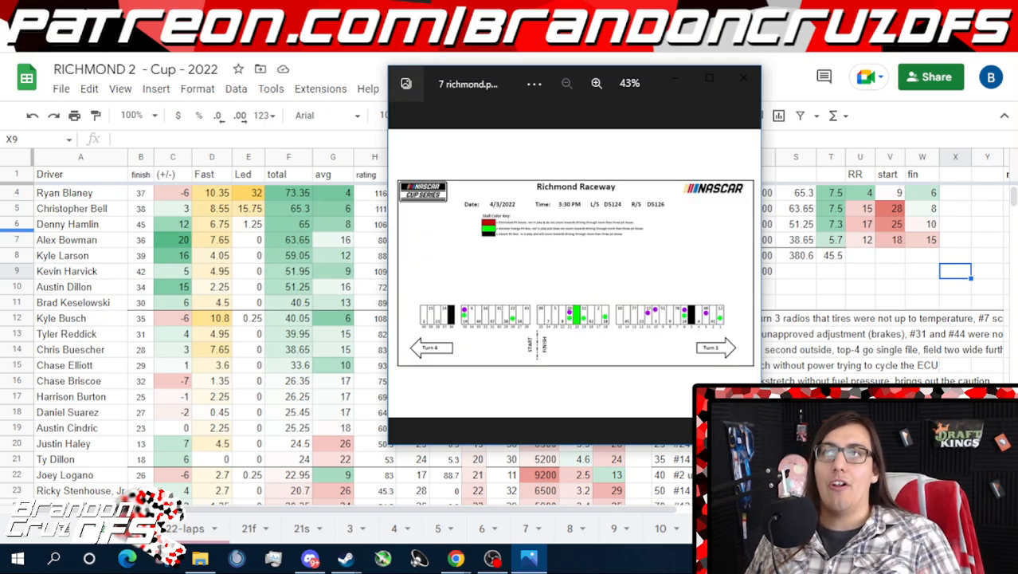
- Enlarge the Richmond Raceway pit stall image, examine the stalls around the start/finish line, and close the image viewer
left_click(712, 78)
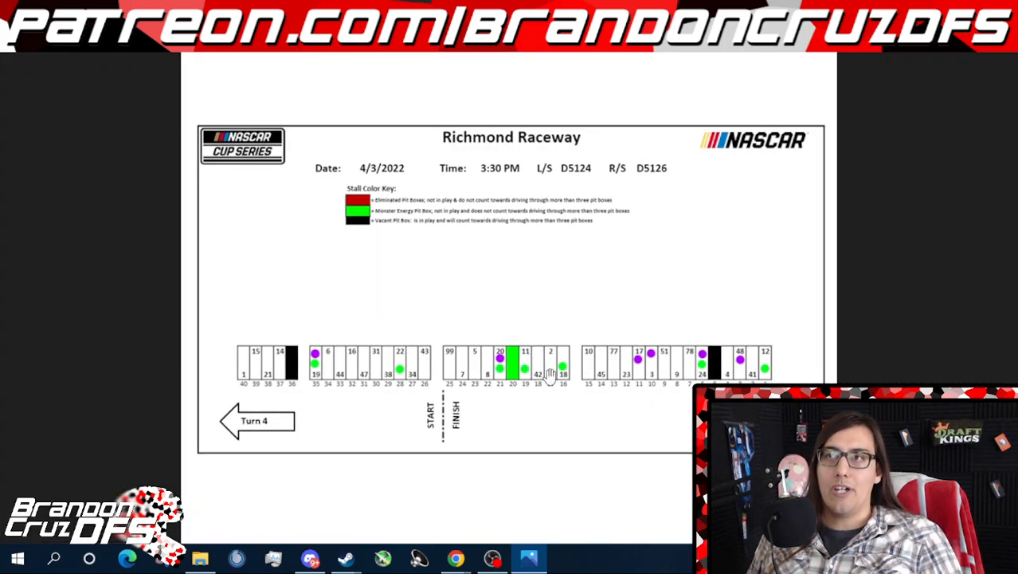
scroll(549, 373, "up", 2)
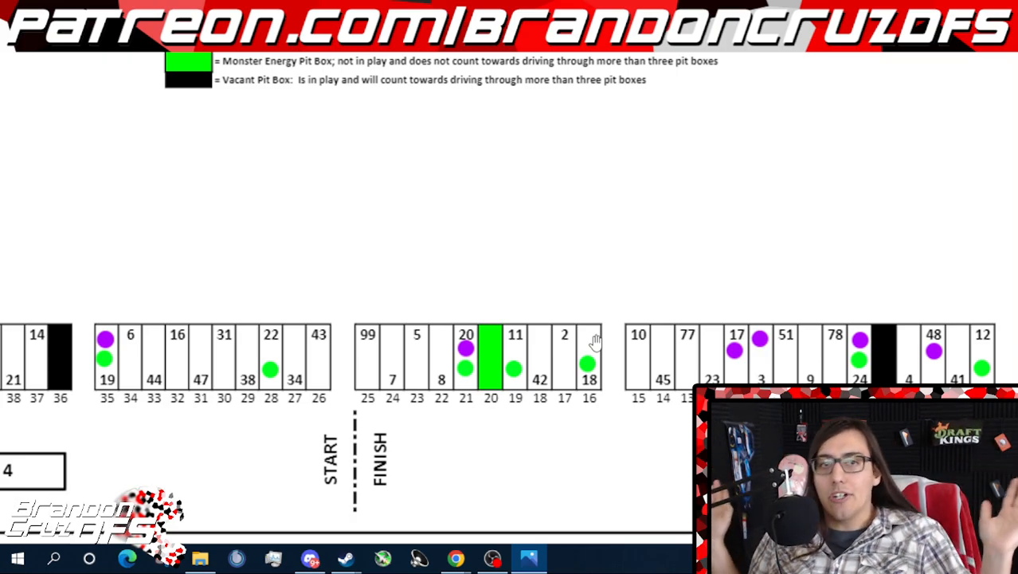
key("Delete")
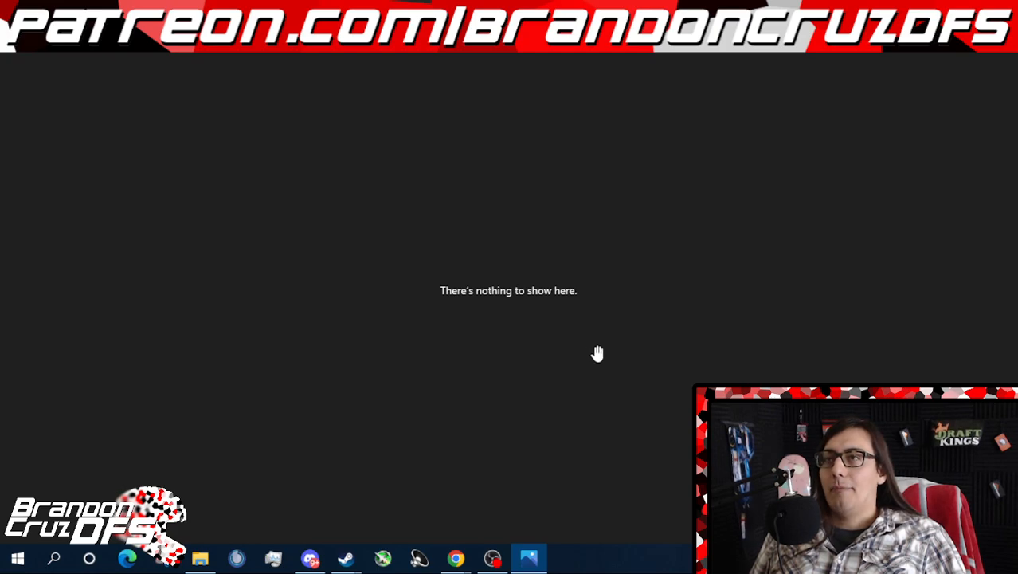
key("Escape")
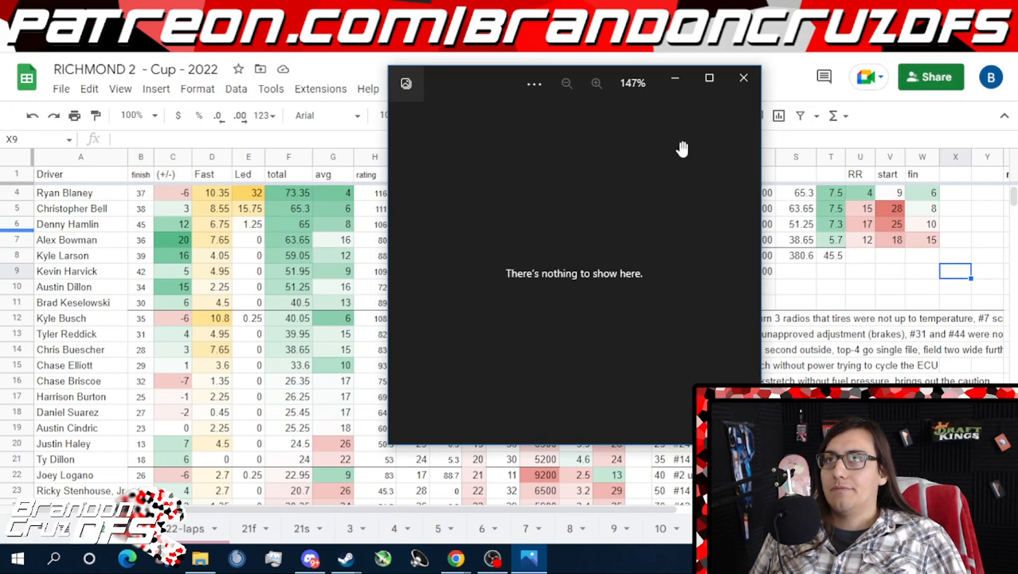
left_click(746, 80)
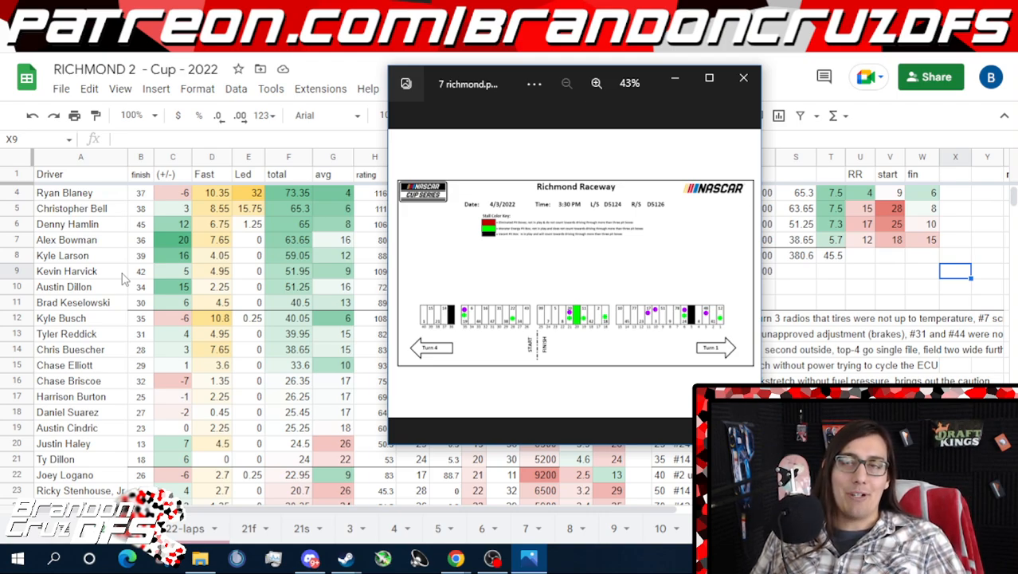
- Enlarge the reopened pit stall image, switch to the YouTube Toyota Owners 400 replay, and watch the pit road footage in full screen
left_click(699, 76)
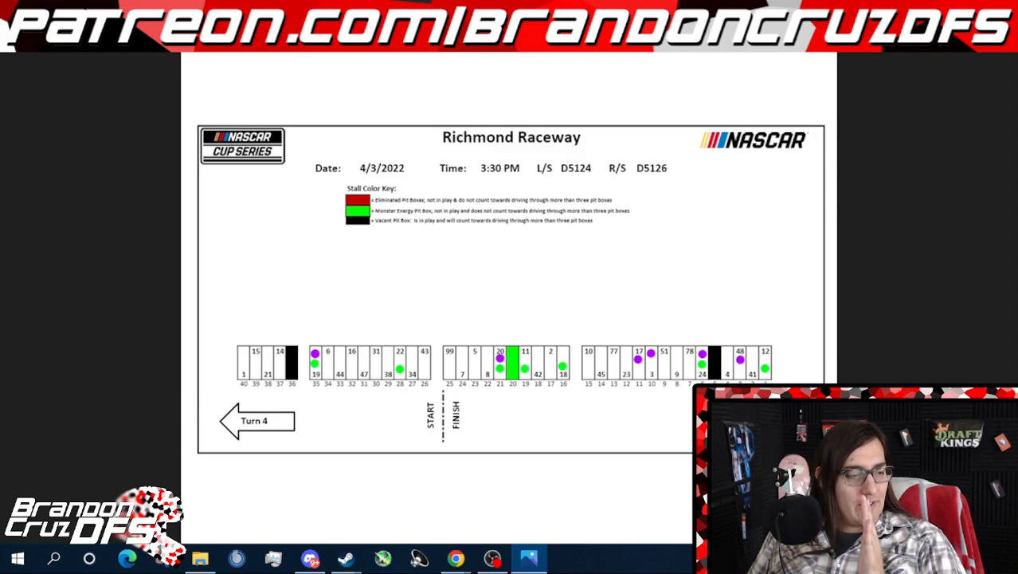
key("alt+Tab")
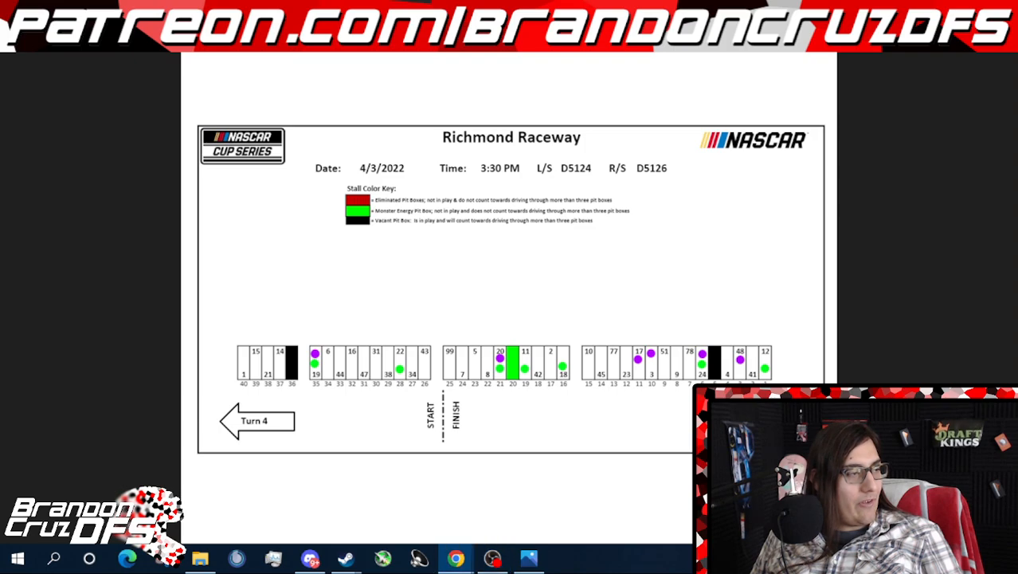
left_click(456, 558)
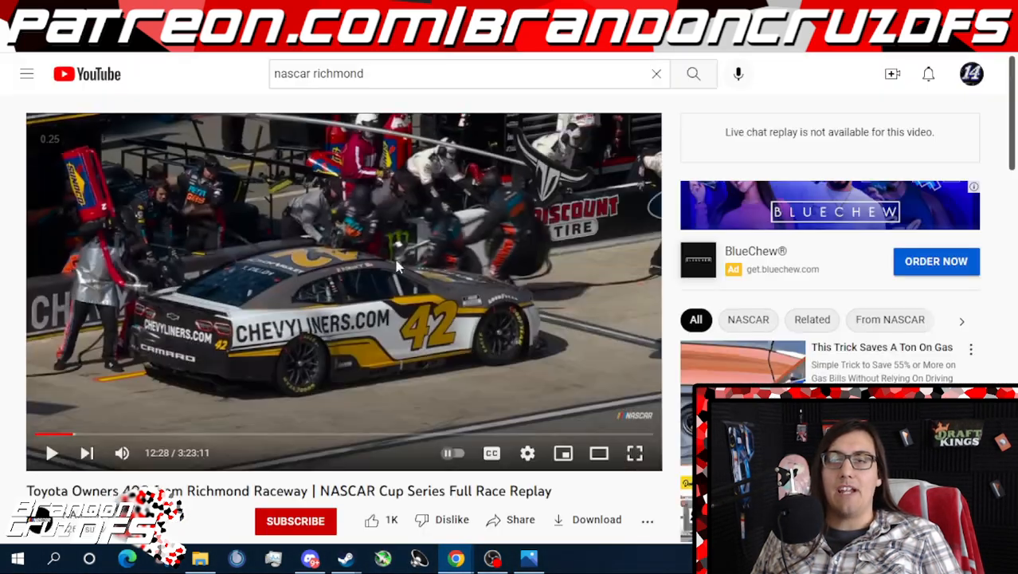
left_click(635, 452)
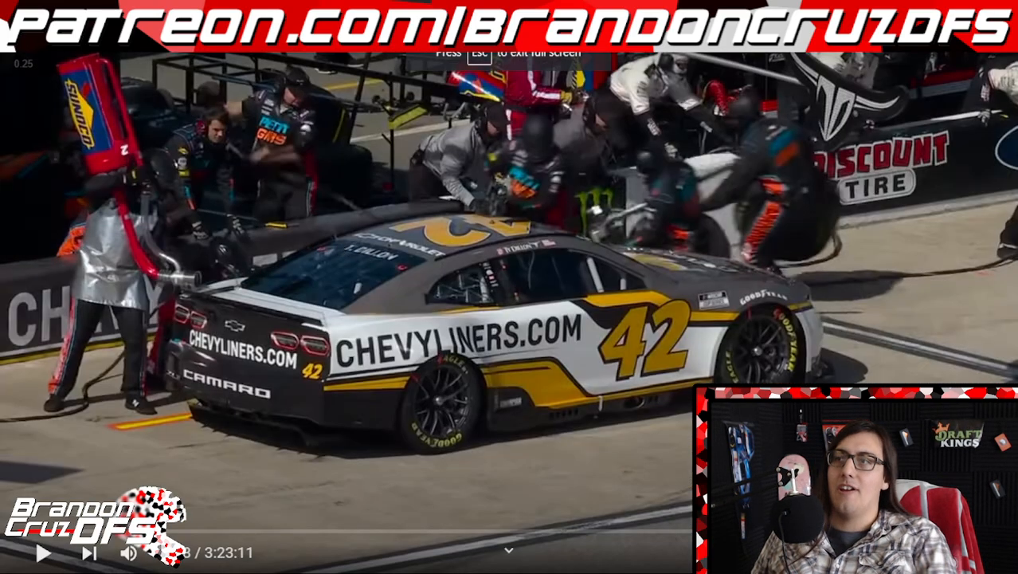
left_click(344, 364)
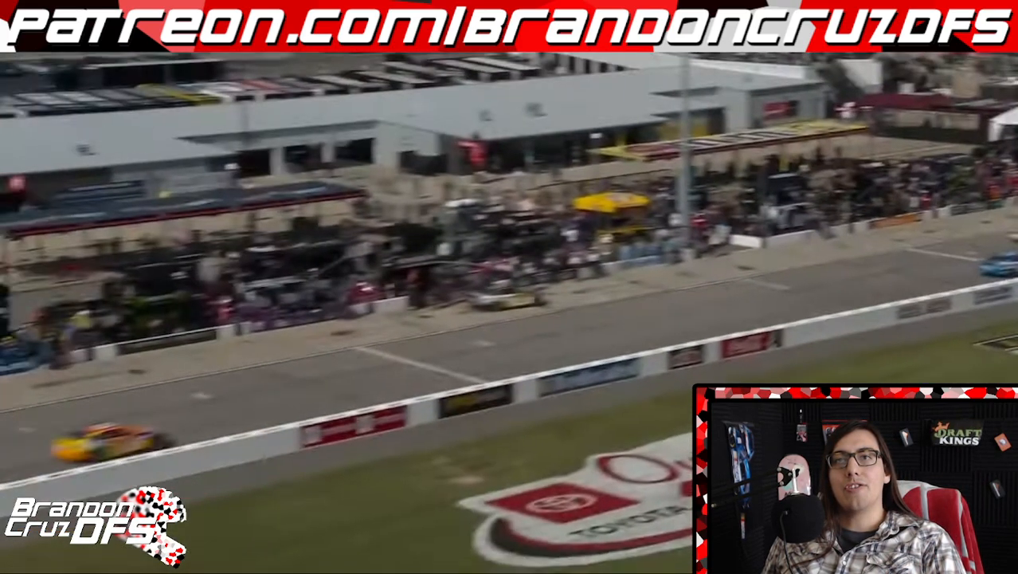
key("k")
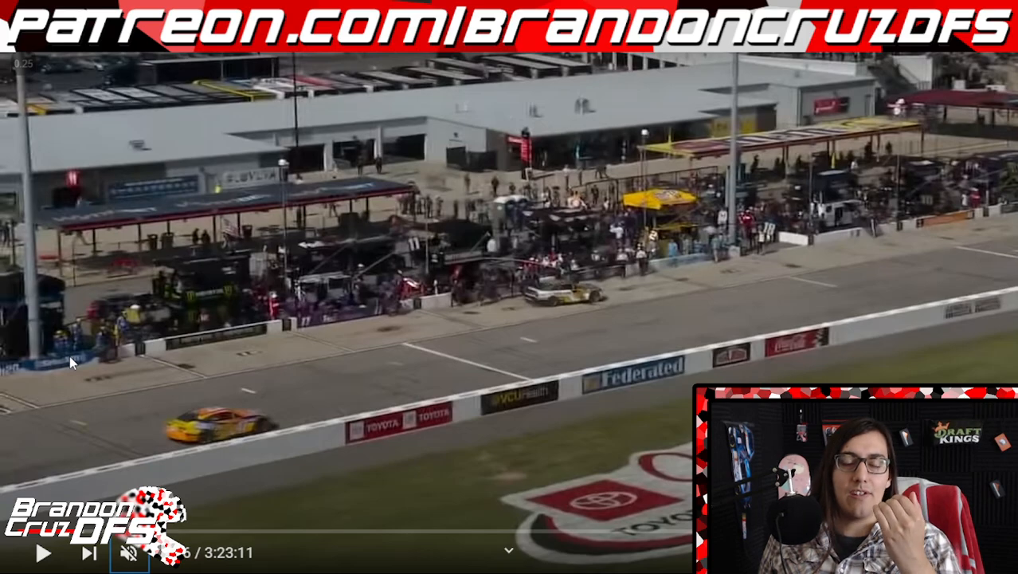
key("Escape")
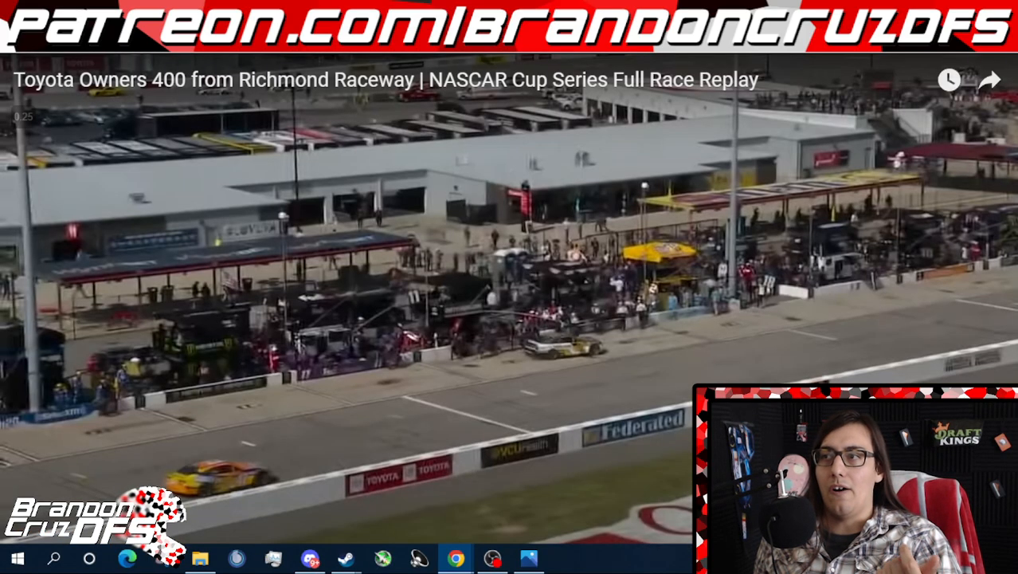
- Return to the pit stall image to compare the stalls along pit road, and bring the browser back at full size
left_click(528, 560)
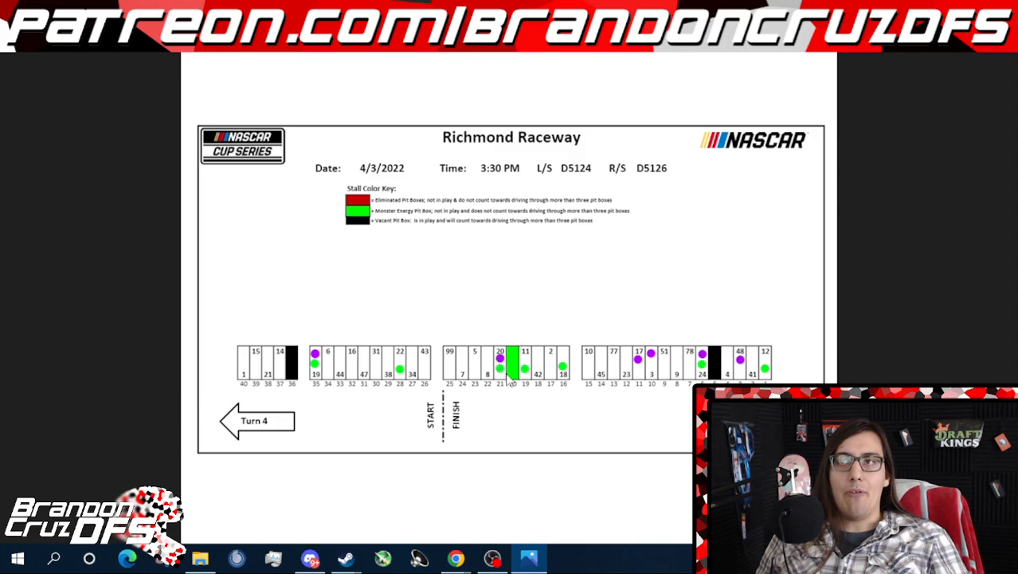
scroll(511, 383, "up", 4)
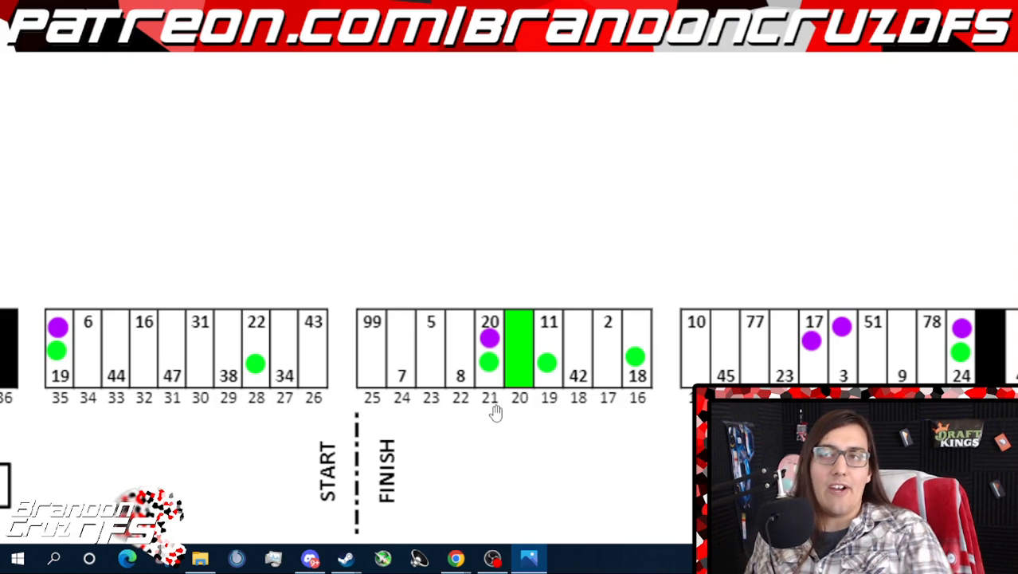
scroll(500, 374, "down", 2)
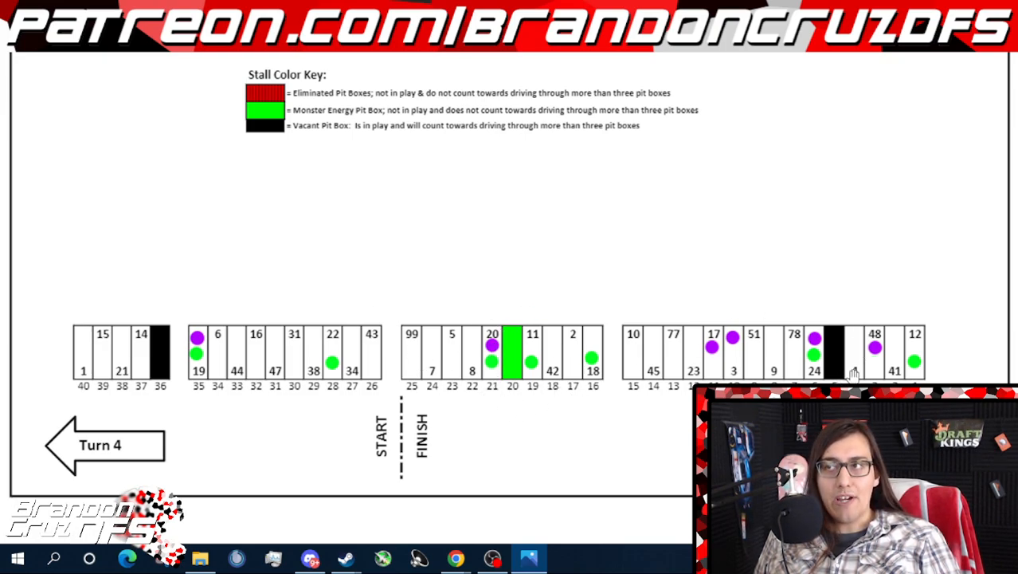
left_click(931, 12)
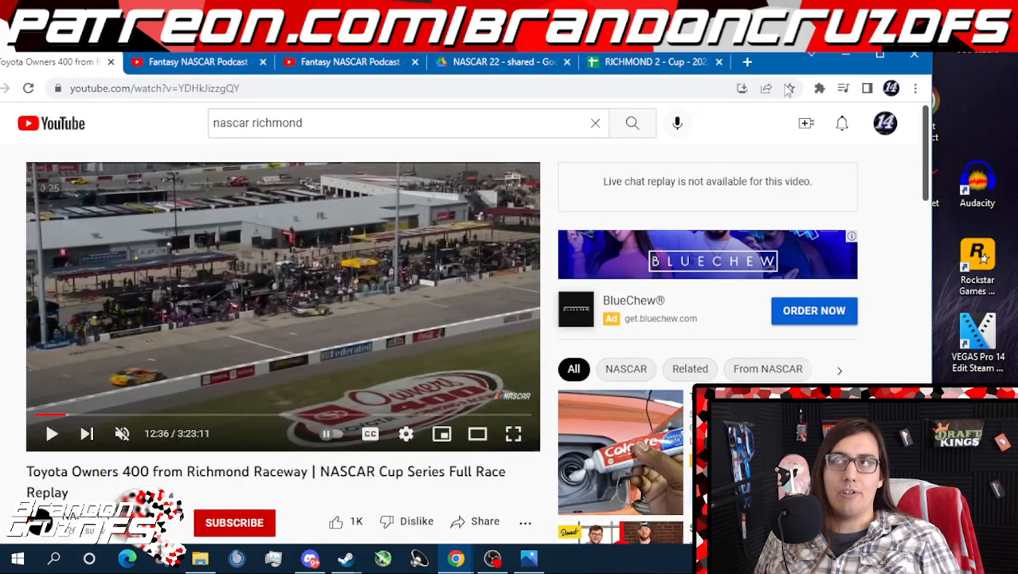
left_click(880, 54)
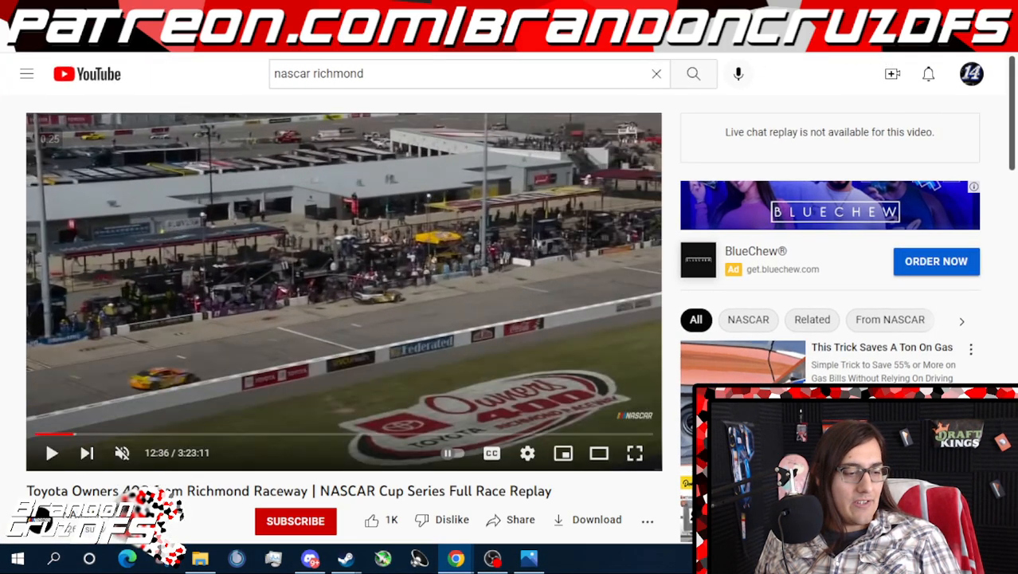
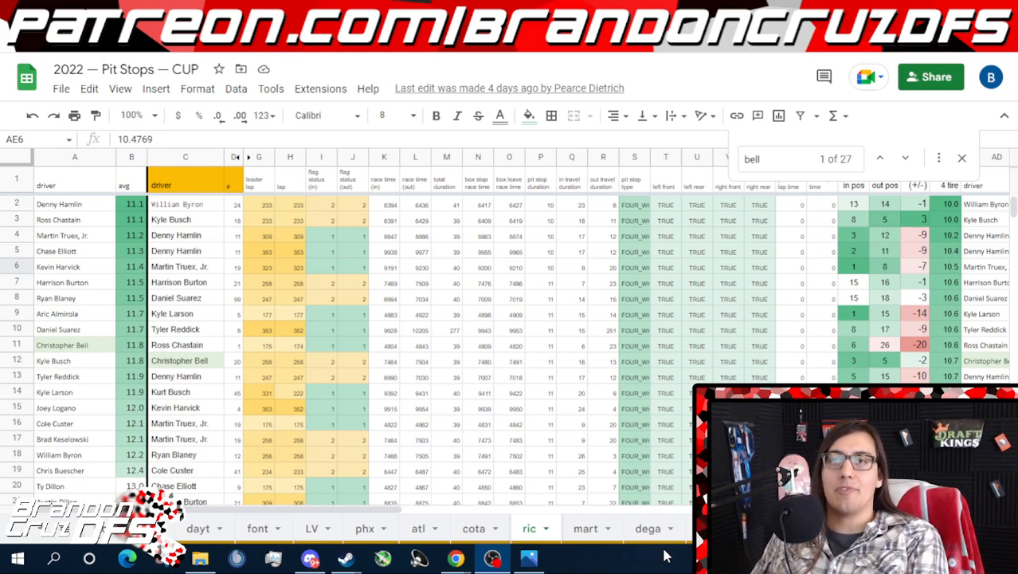
- Examine the drivers' average total pit times and ranks on the ric sheet of the 2022 — Pit Stops — CUP spreadsheet
left_click_drag(323, 511, 934, 511)
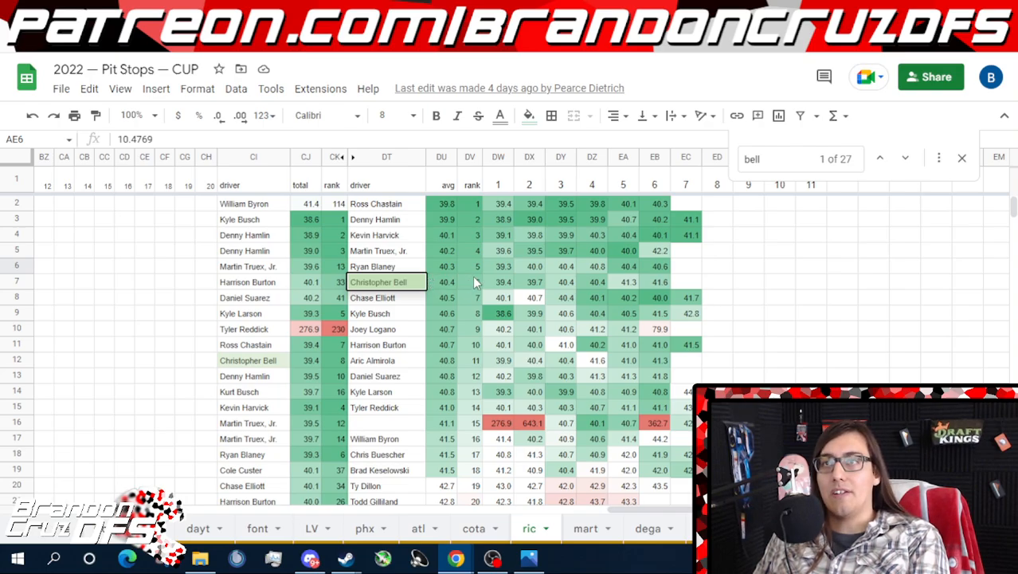
scroll(499, 407, "down", 5)
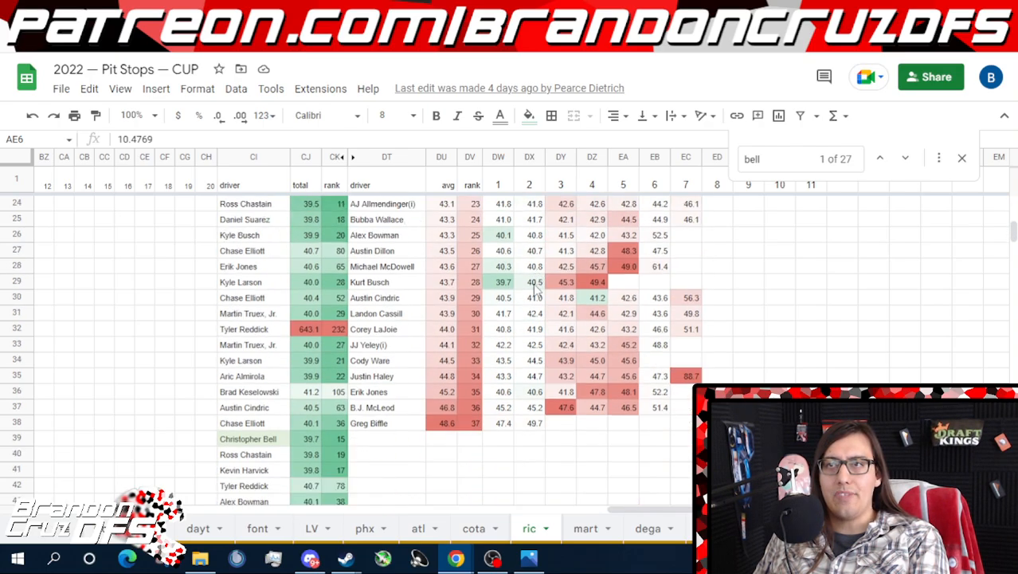
scroll(499, 407, "up", 5)
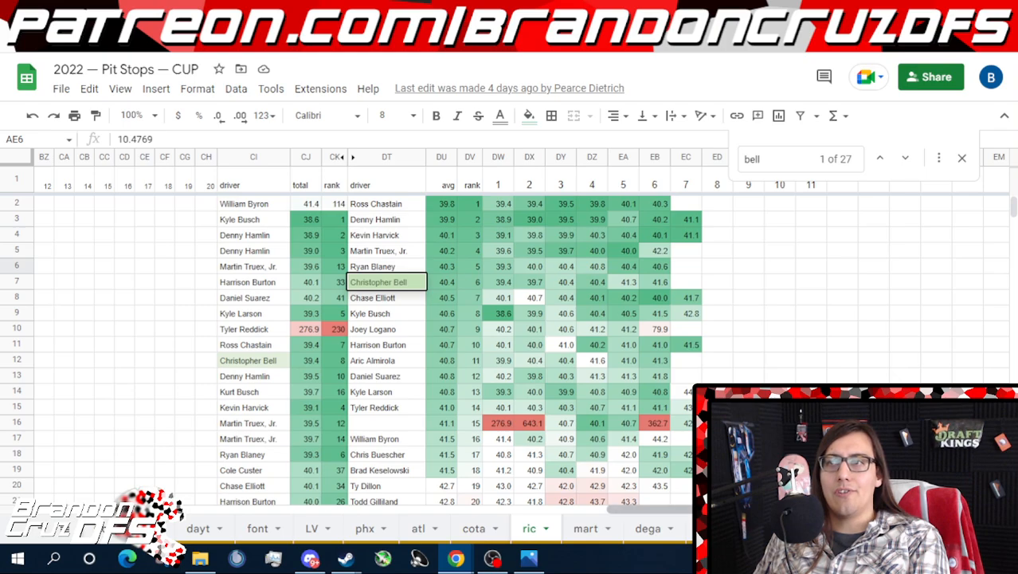
- Check the drivers' average pit stop times in columns A and B of the ric sheet
scroll(620, 509, "left", 5)
scroll(620, 509, "left", 10)
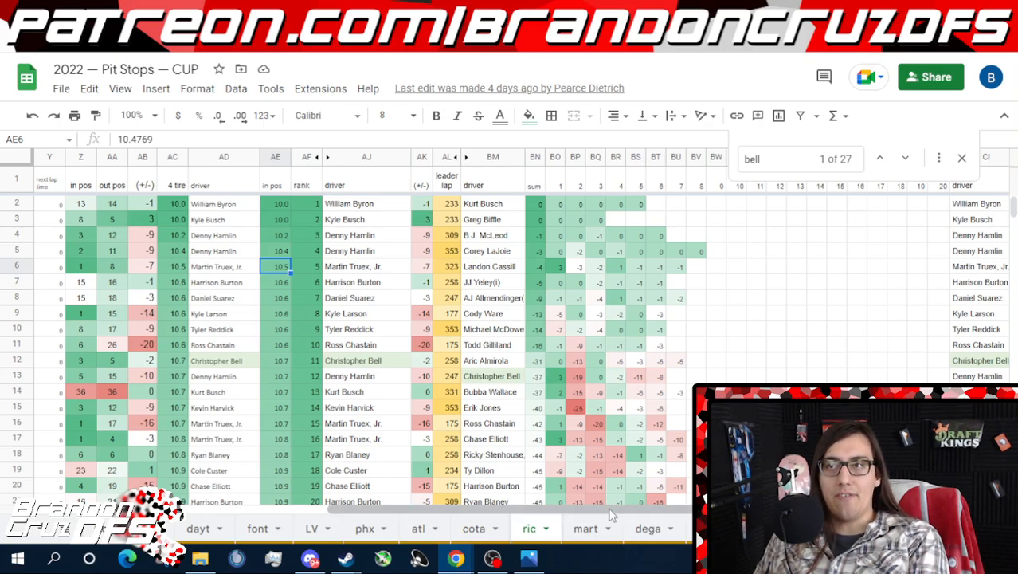
left_click_drag(594, 513, 302, 516)
scroll(296, 284, "down", 10)
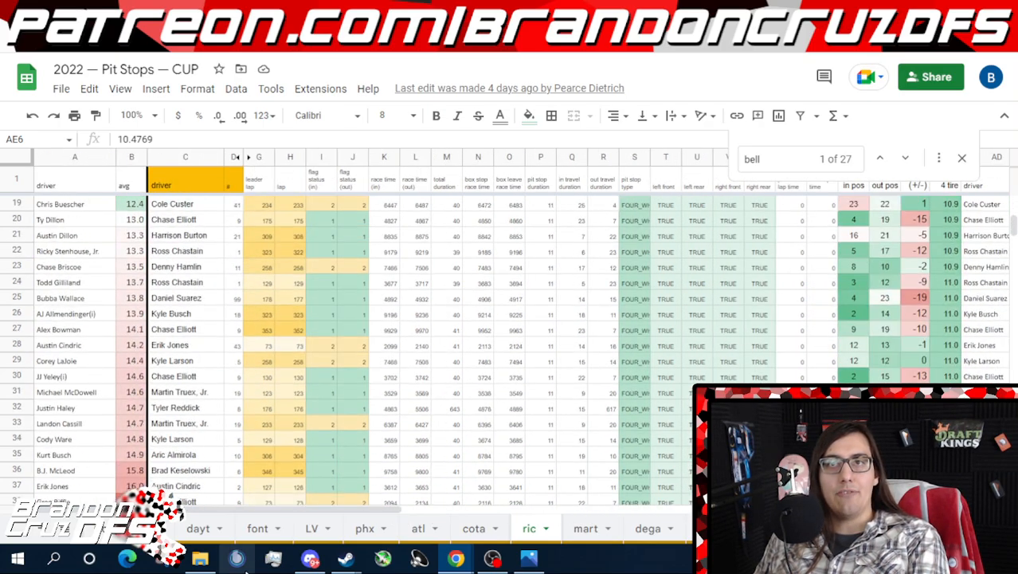
scroll(271, 418, "up", 10)
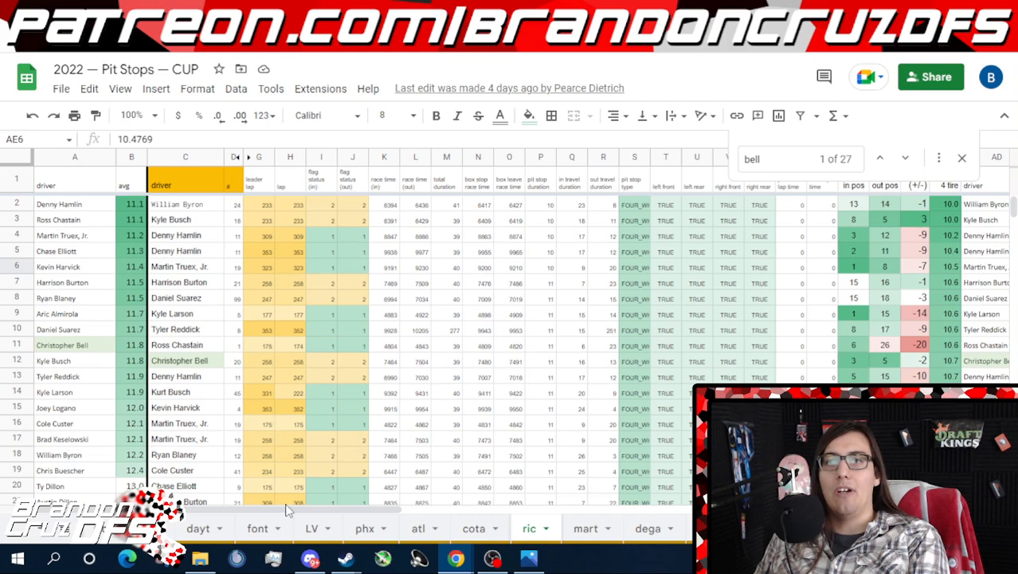
- Compare the in and out positions with the position changes per stop on the ric sheet
left_click_drag(288, 510, 593, 503)
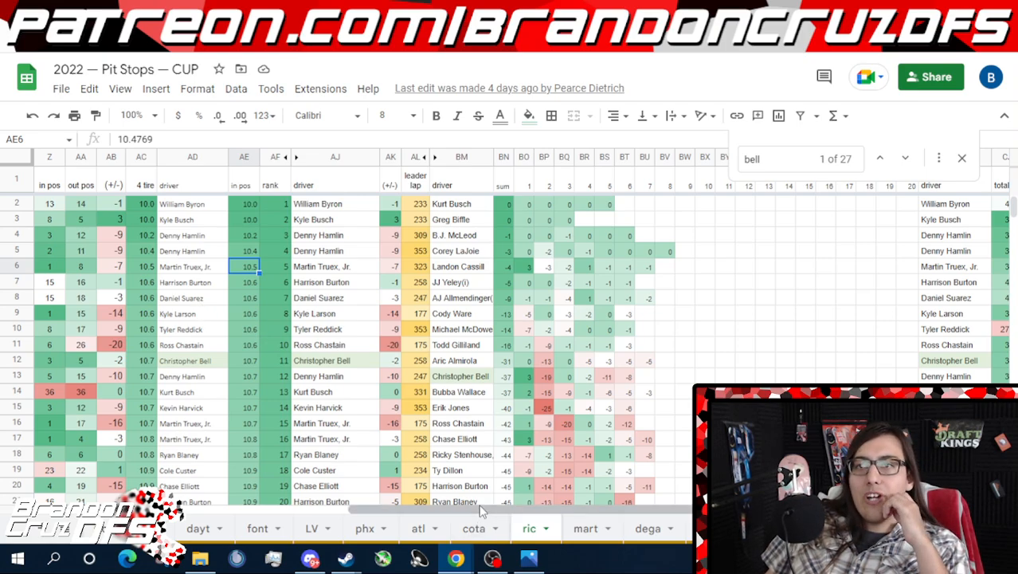
left_click_drag(481, 511, 347, 518)
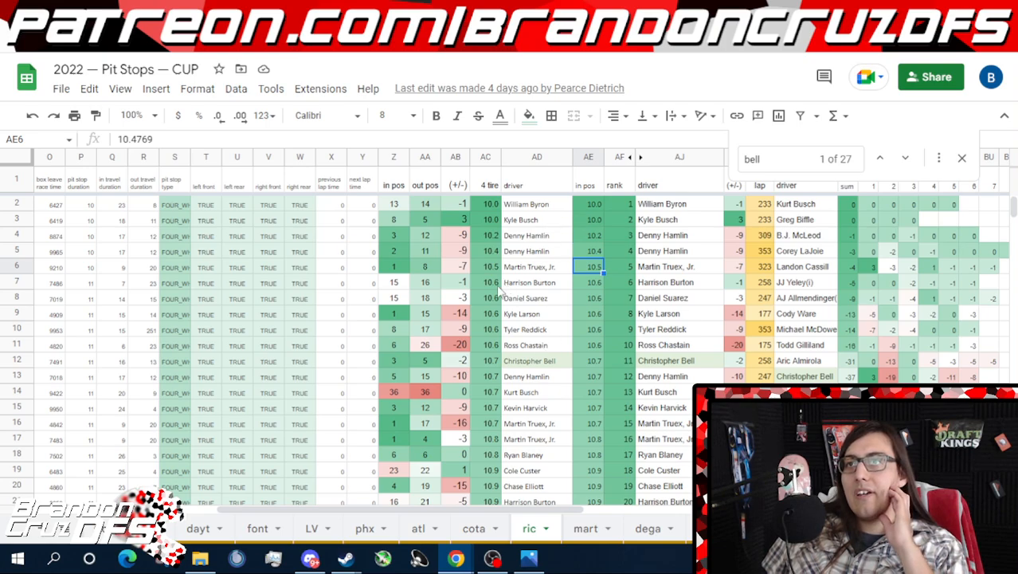
left_click(505, 206)
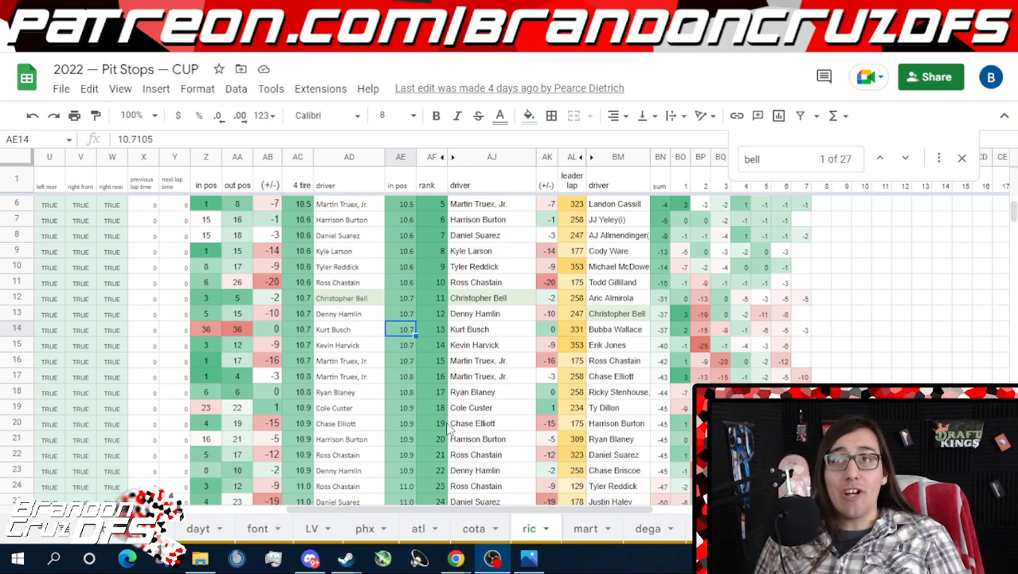
scroll(447, 423, "up", 1)
mouse_move(433, 510)
left_mouse_down()
mouse_move(544, 508)
mouse_move(358, 508)
mouse_move(235, 494)
mouse_move(441, 495)
left_mouse_up()
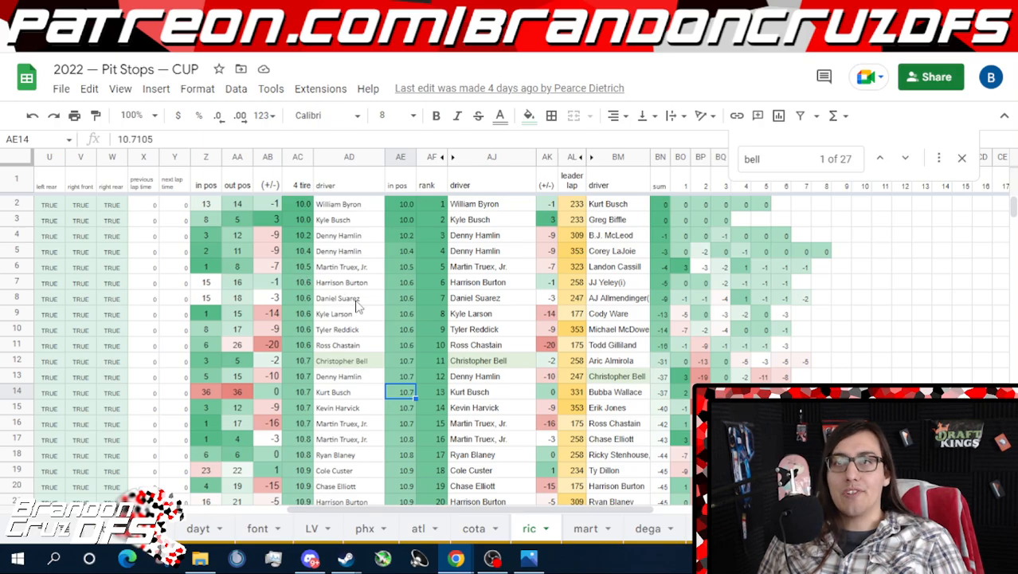
- Read through the ranked four-tire stops in columns Z to AL, from the fastest times down to the slowest
scroll(357, 313, "down", 11)
scroll(357, 313, "down", 16)
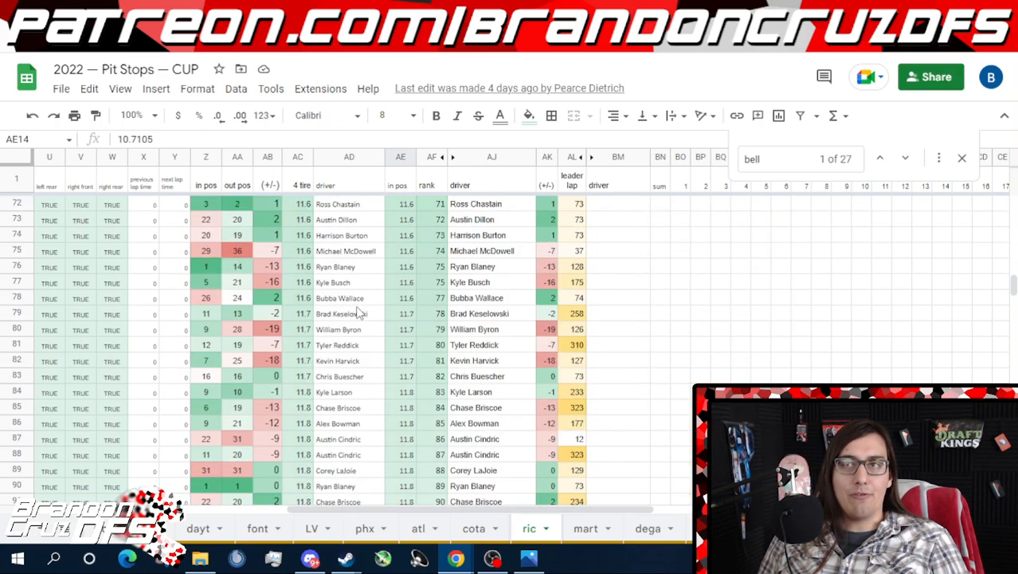
scroll(341, 353, "down", 2)
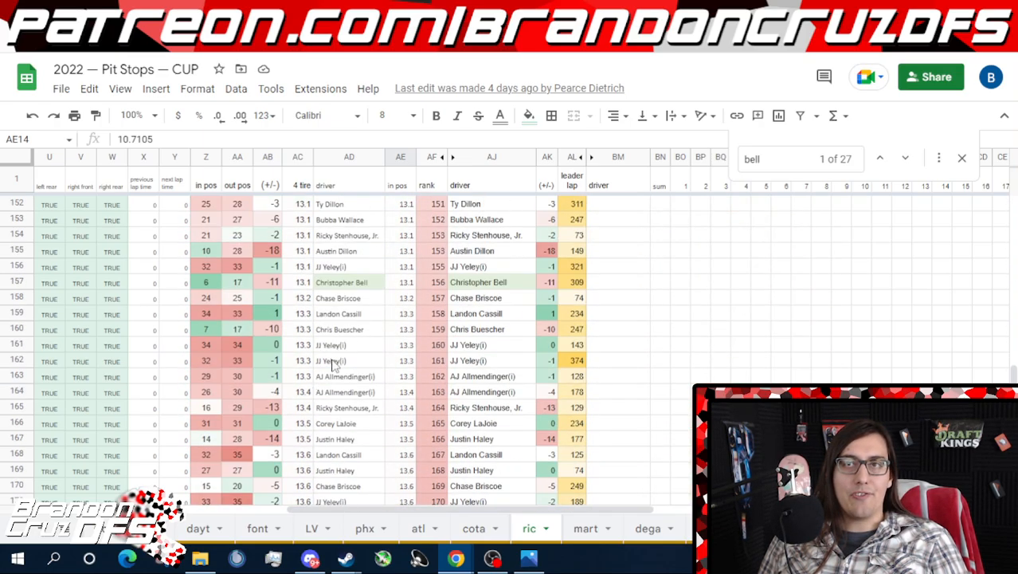
scroll(370, 298, "up", 18)
scroll(374, 278, "up", 12)
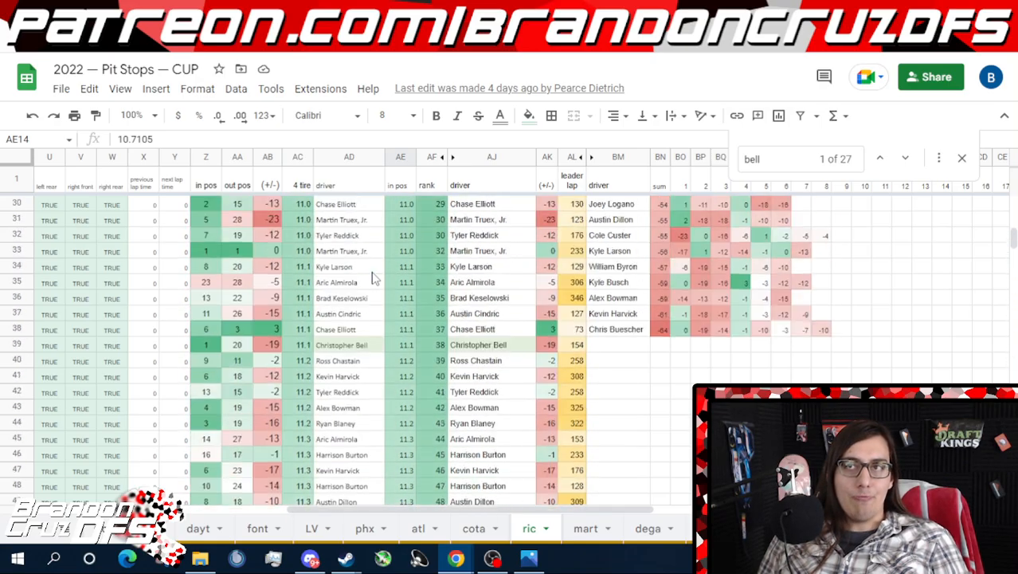
scroll(375, 227, "down", 20)
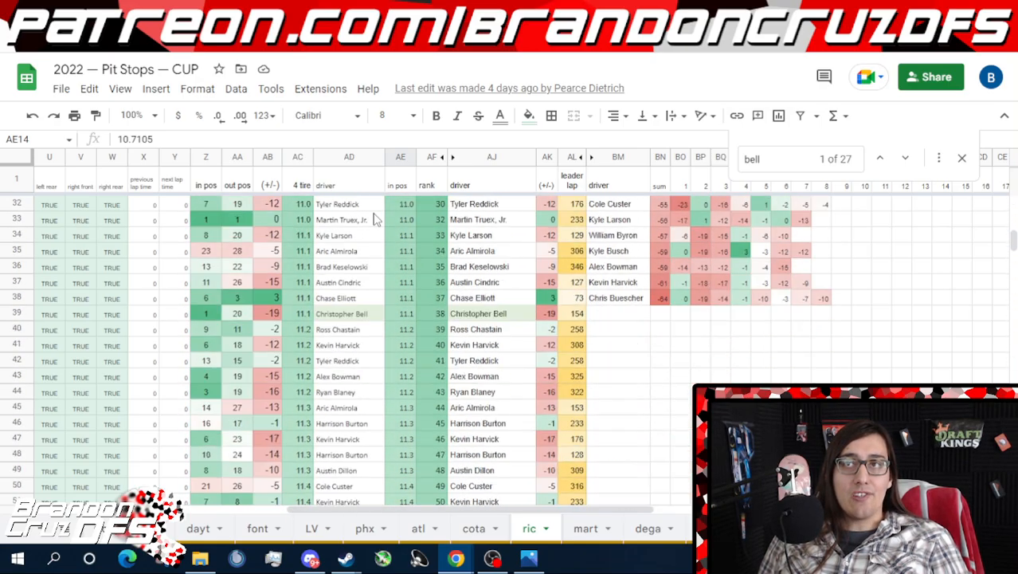
scroll(369, 237, "down", 18)
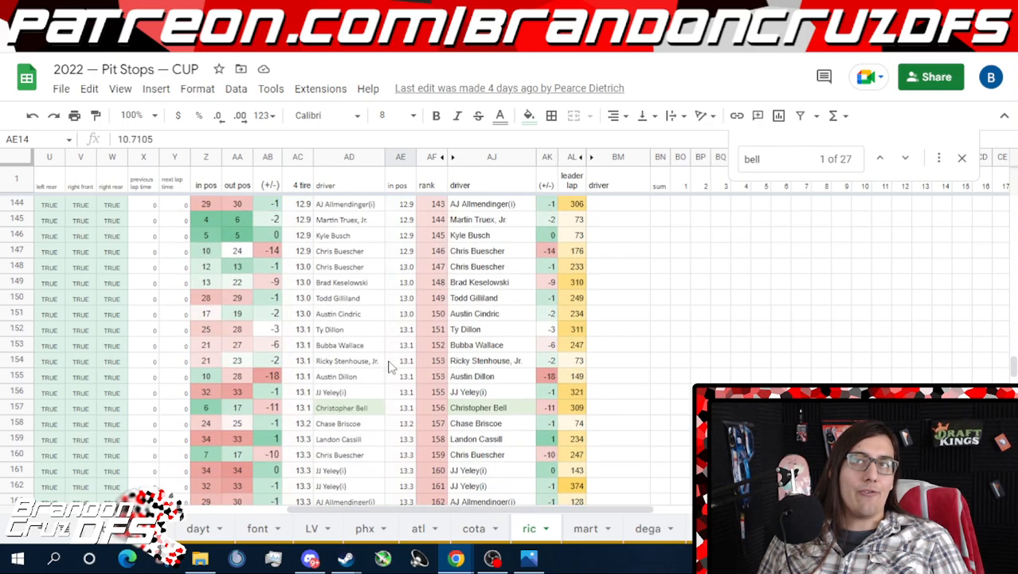
scroll(382, 402, "down", 3)
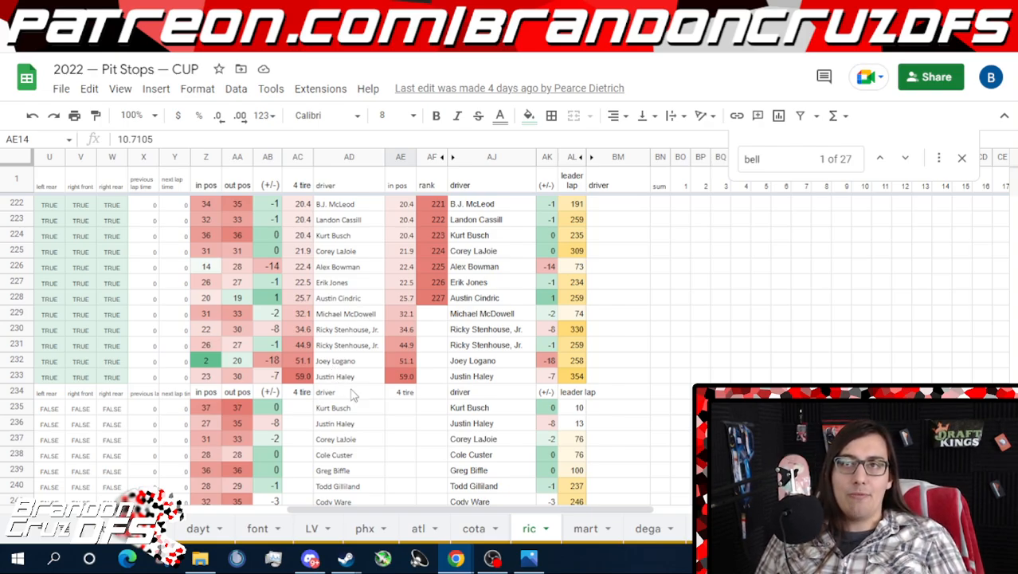
scroll(352, 406, "up", 6)
scroll(348, 451, "up", 20)
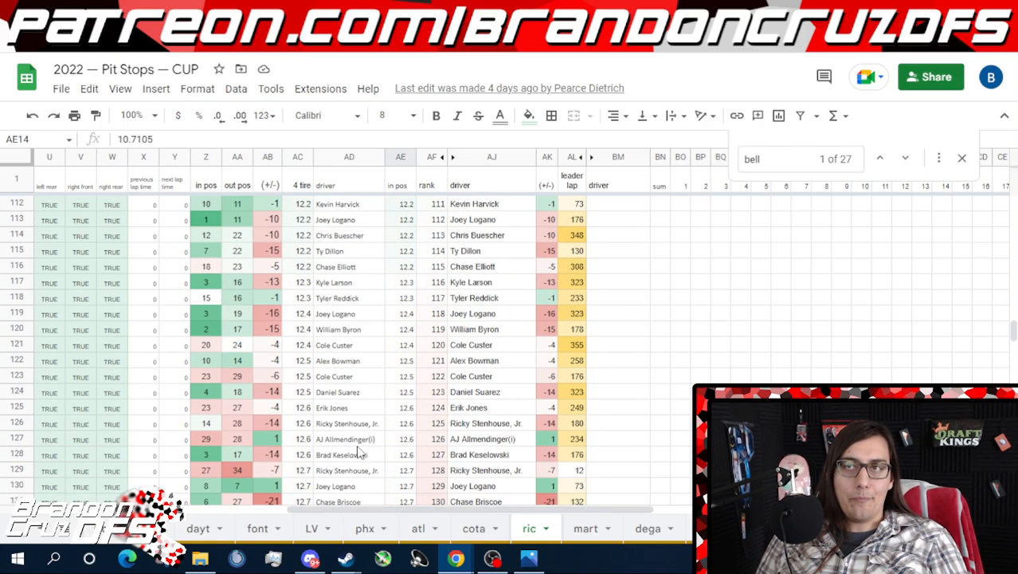
- Go back to the drivers' average stop times in the first rows and columns of the ric sheet
left_click_drag(377, 509, 123, 511)
scroll(422, 231, "up", 10)
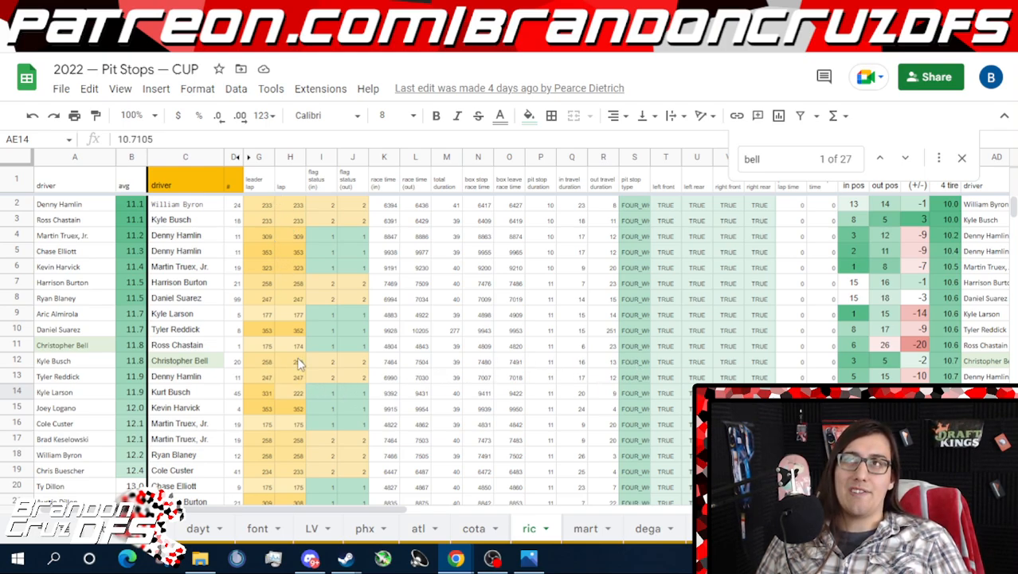
- Switch to the RICHMOND 2 - Cup - 2022 spreadsheet and locate its lap-by-lap position sheets
left_click(398, 9)
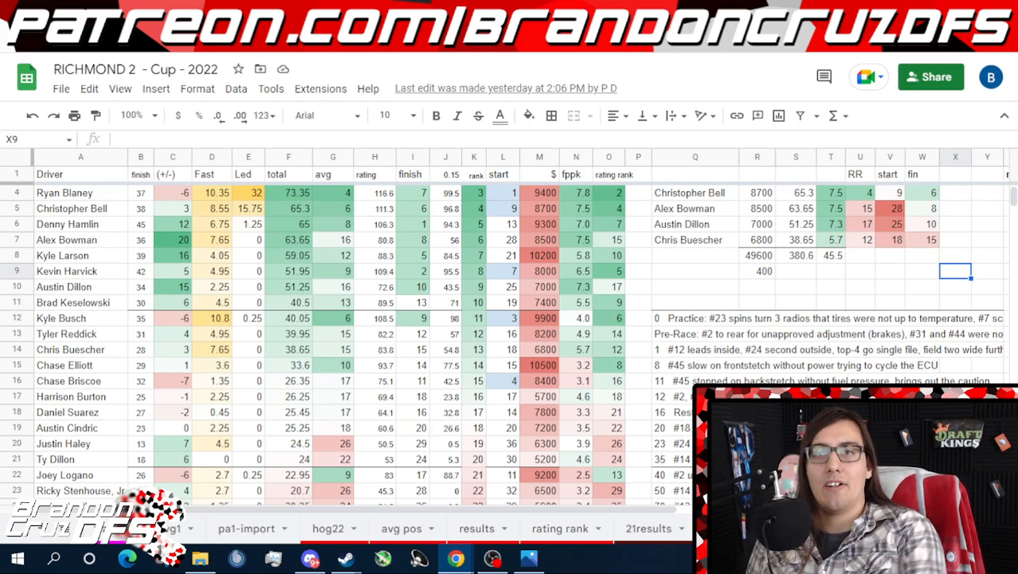
scroll(415, 528, "left", 10)
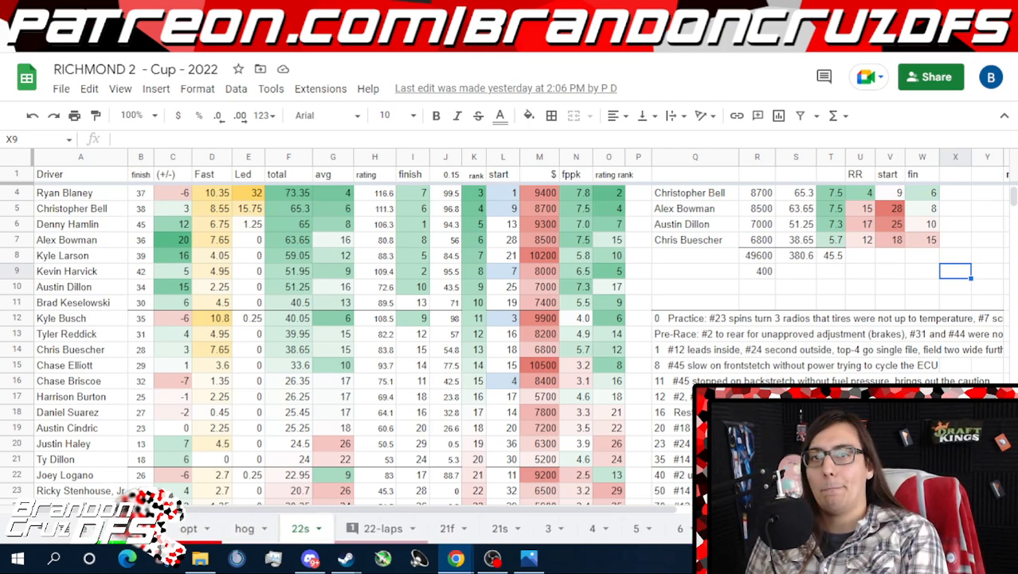
scroll(414, 528, "right", 8)
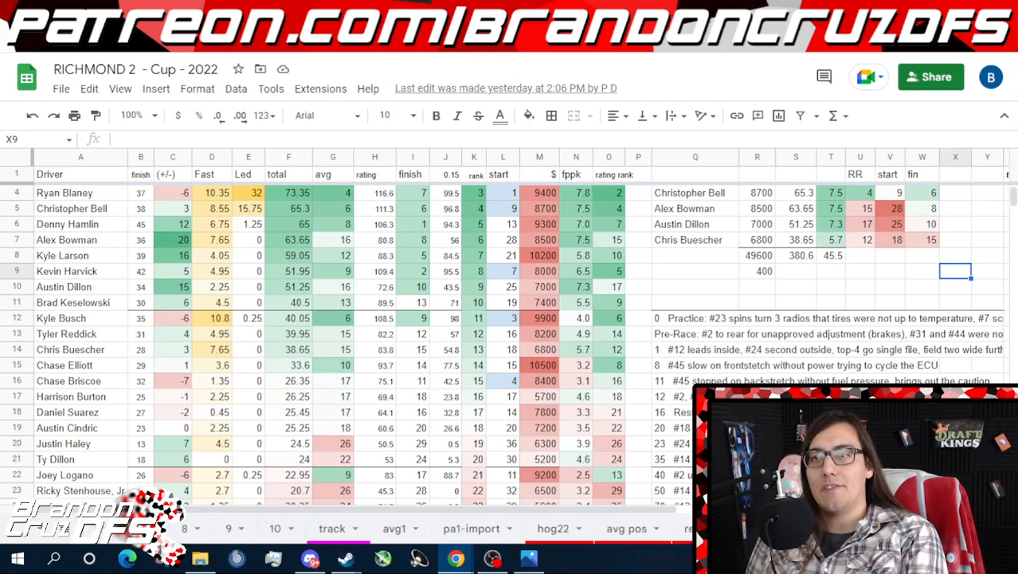
scroll(414, 528, "right", 10)
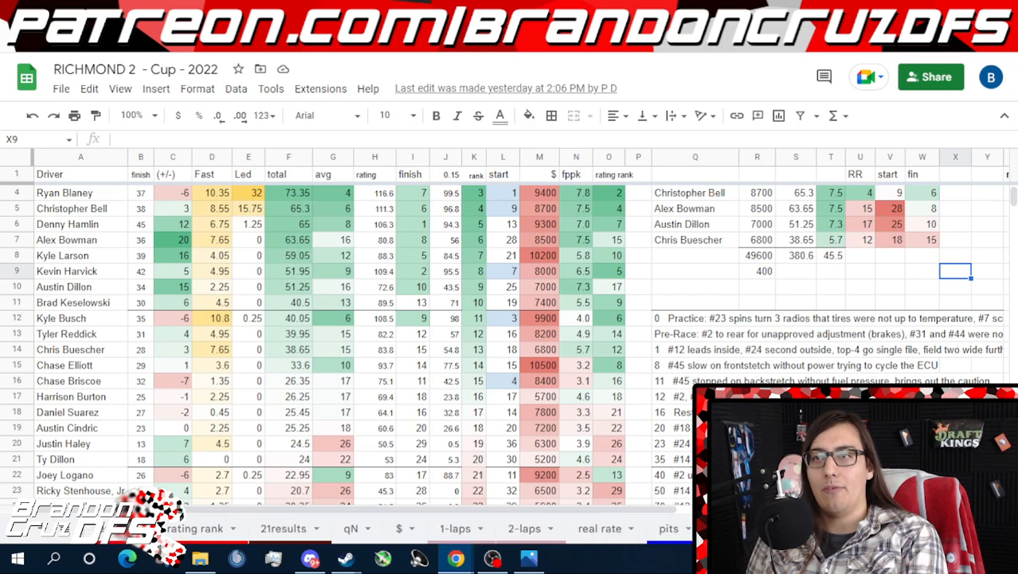
scroll(414, 529, "right", 3)
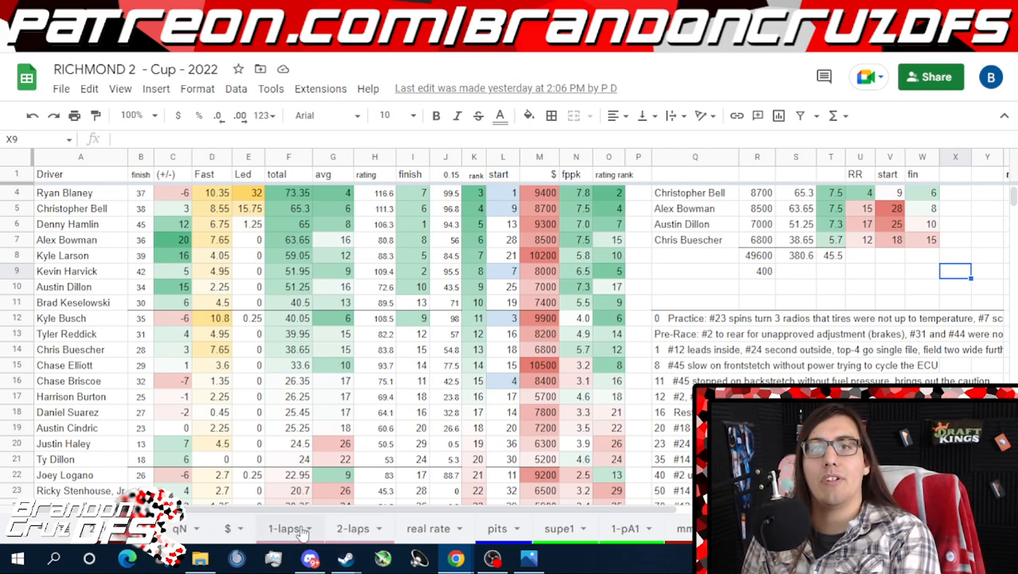
- Check the drivers' running positions through the closing laps on the 2-laps and 1-laps sheets
left_click(360, 528)
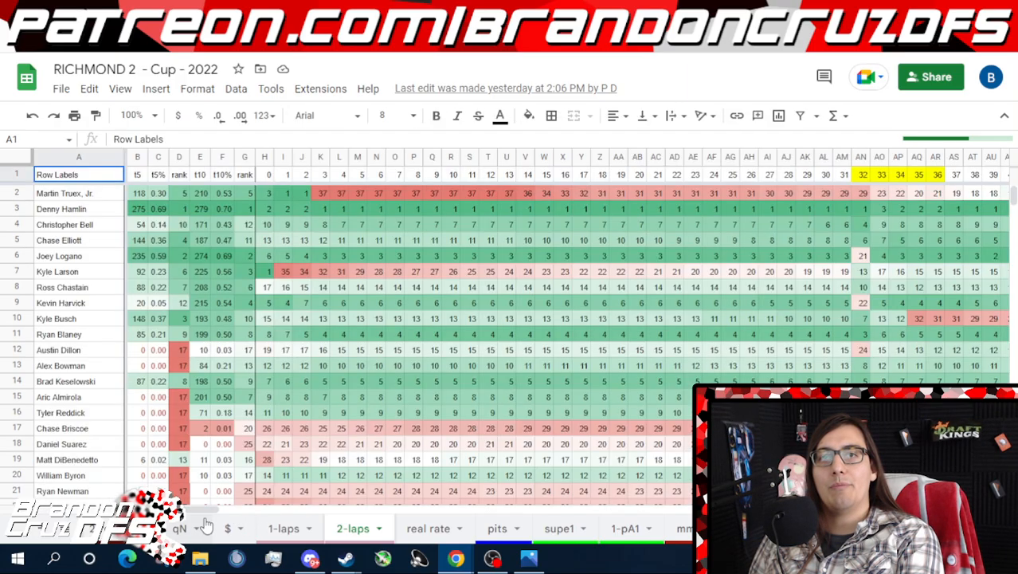
left_click_drag(204, 512, 965, 511)
left_click(273, 528)
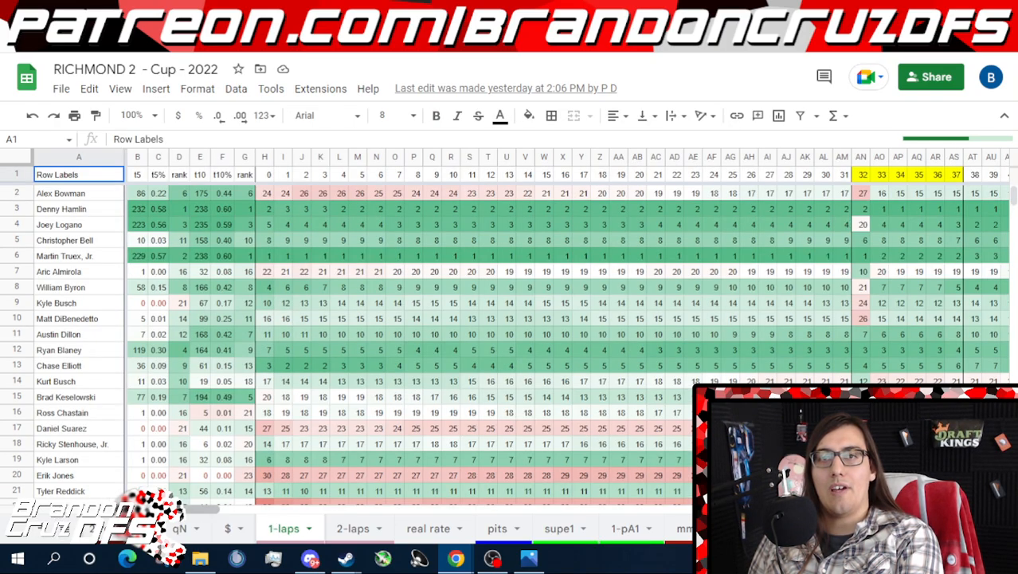
left_click_drag(202, 510, 958, 522)
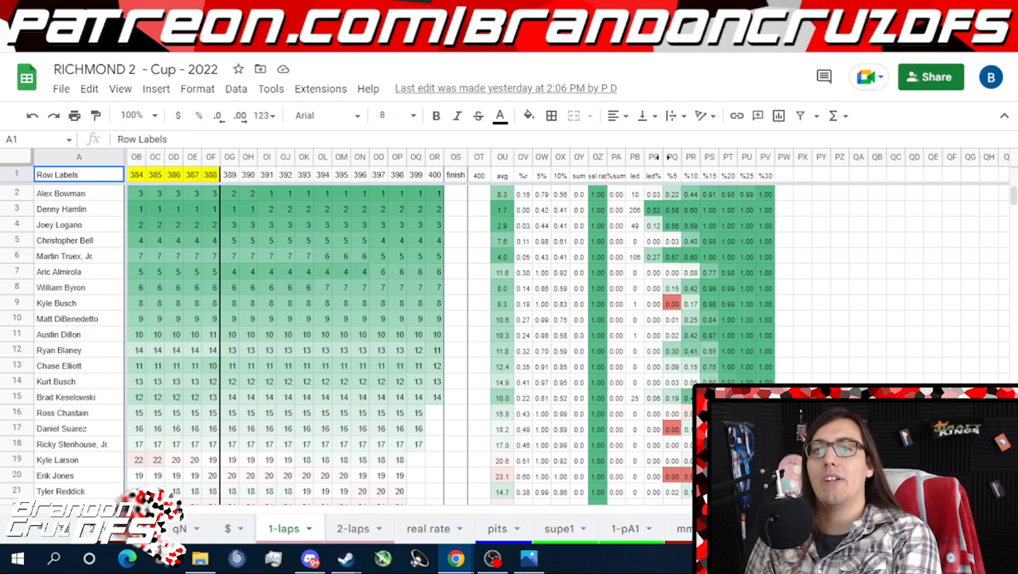
- Open the 22-laps sheet of the RICHMOND 2 spreadsheet
left_click(902, 528)
left_click(924, 528)
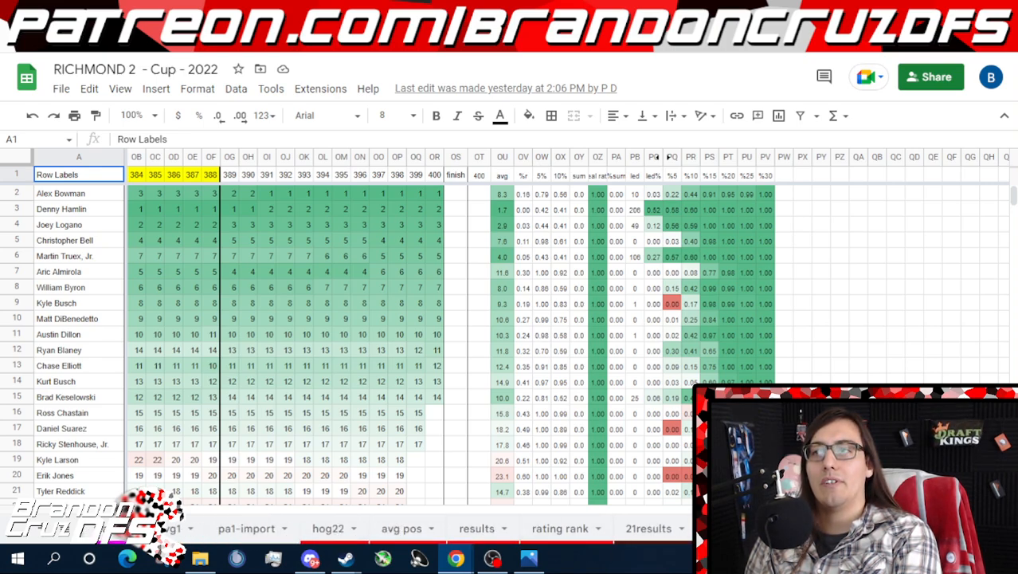
left_click(924, 528)
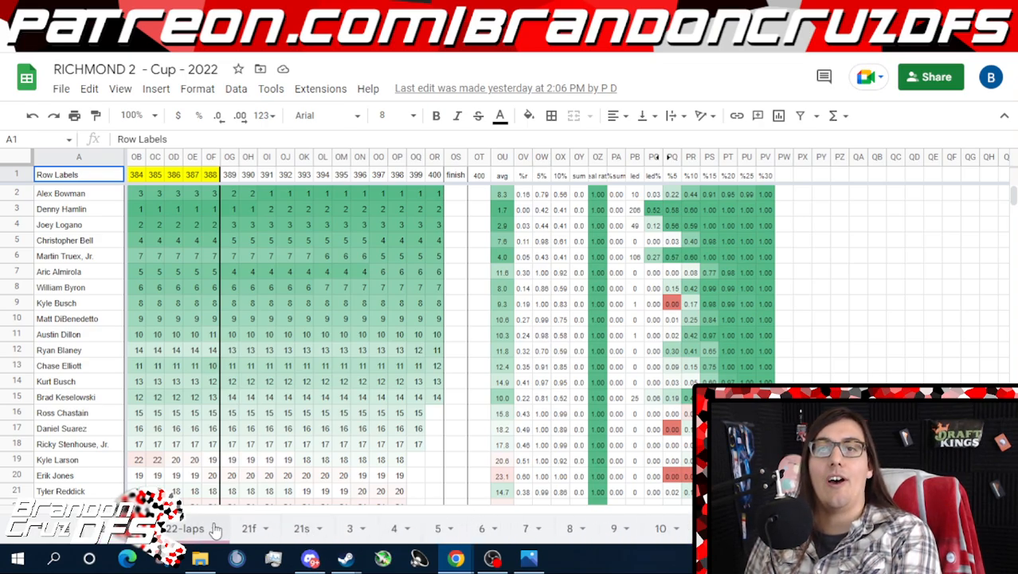
left_click(183, 528)
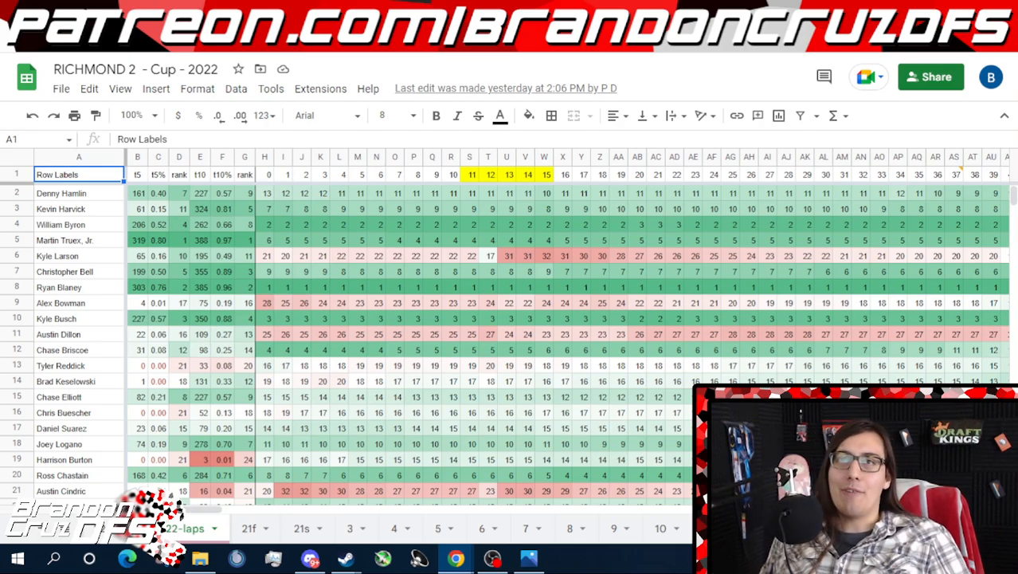
- Select Christopher Bell's row on the 22-laps sheet and review his positions around laps 245 to 291
left_click(239, 9)
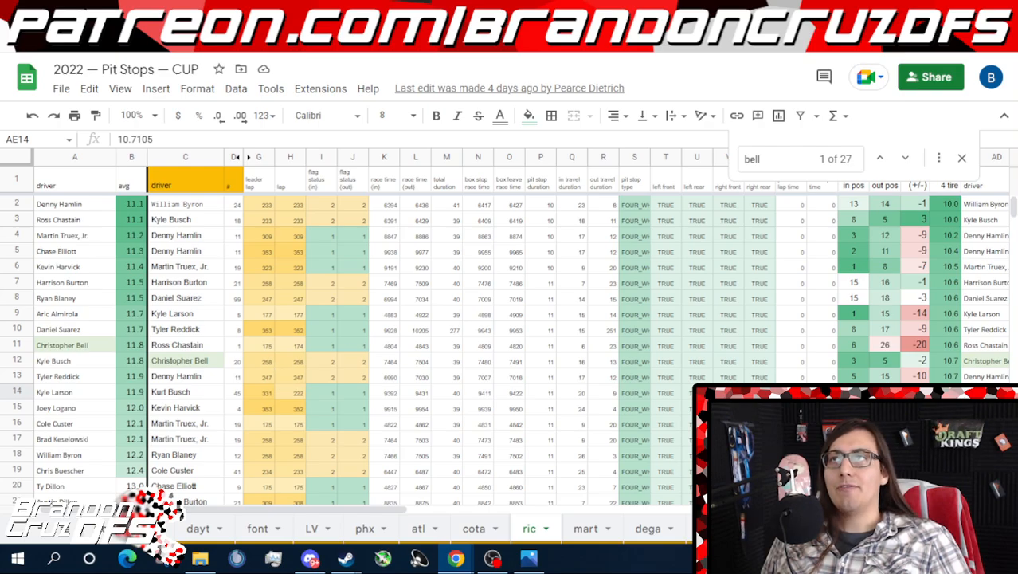
left_click(582, 9)
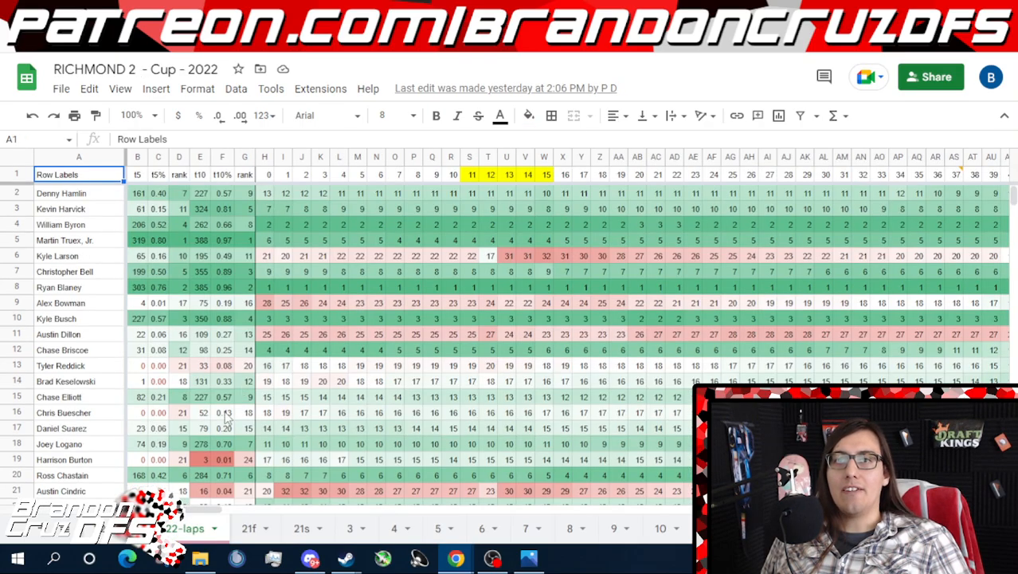
left_click(11, 269)
left_click_drag(208, 511, 717, 516)
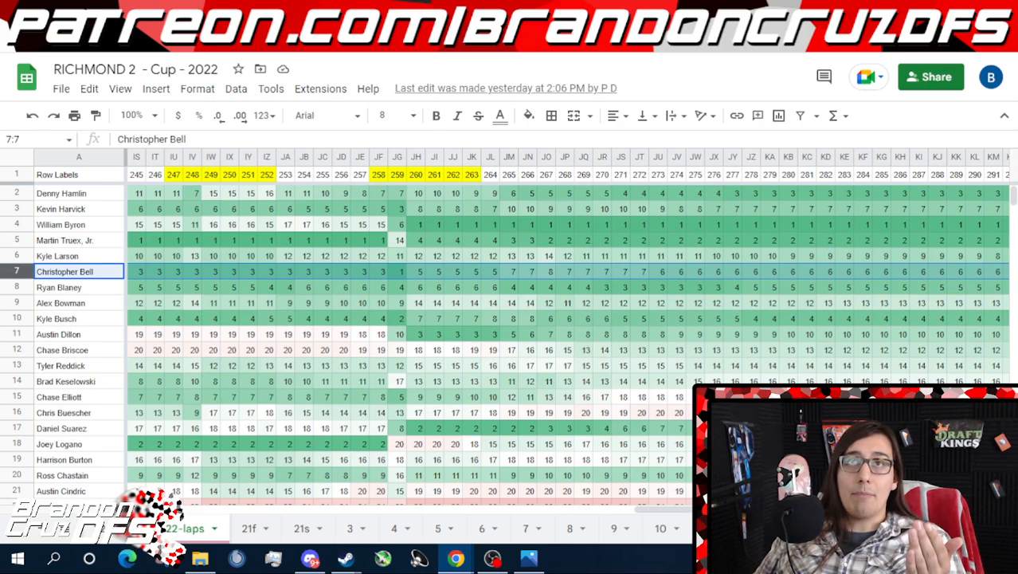
- Cross-check Christopher Bell's running positions on the 22-laps sheet against the ric pit stop data
left_click(271, 9)
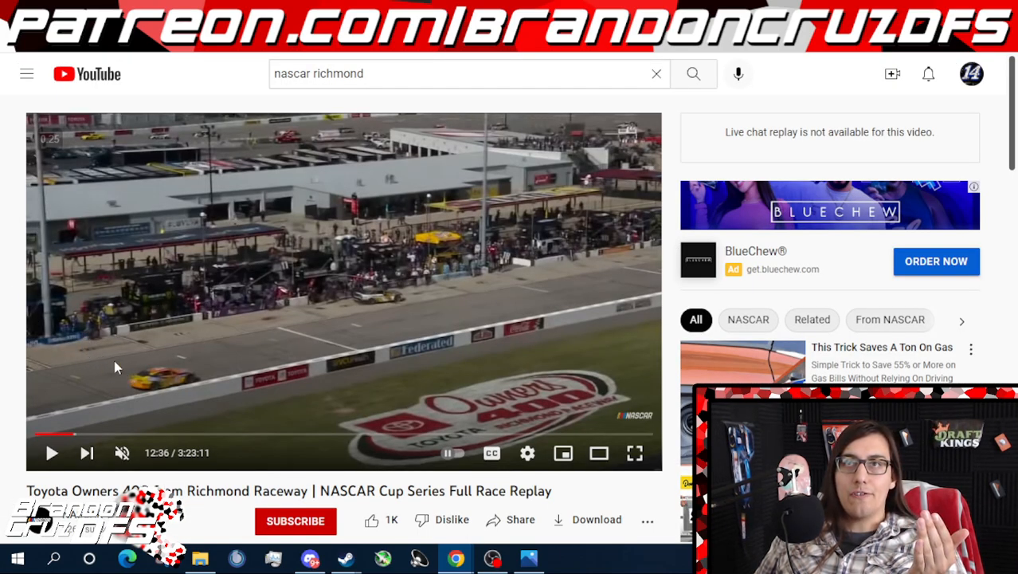
left_click(143, 10)
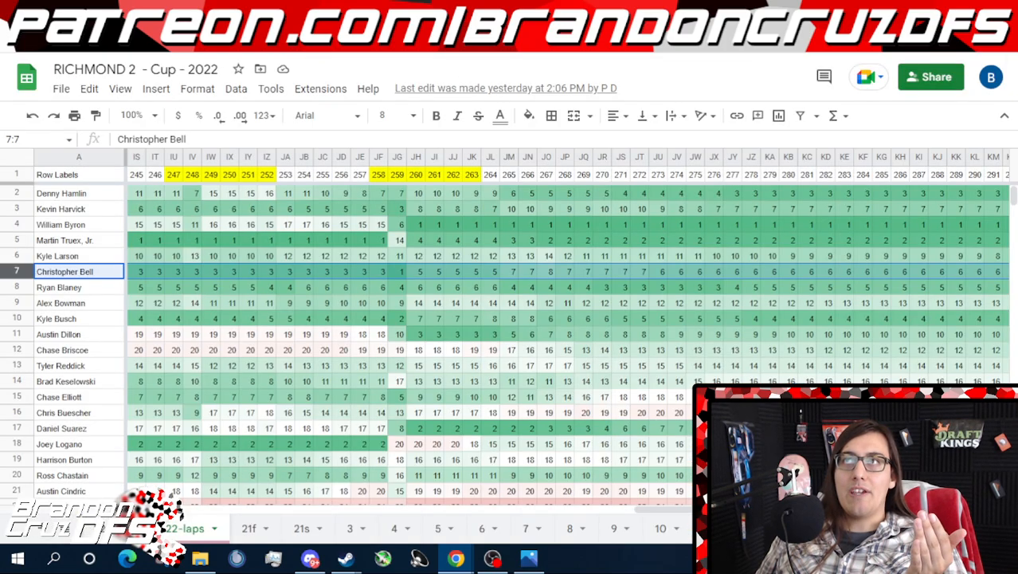
left_click(216, 9)
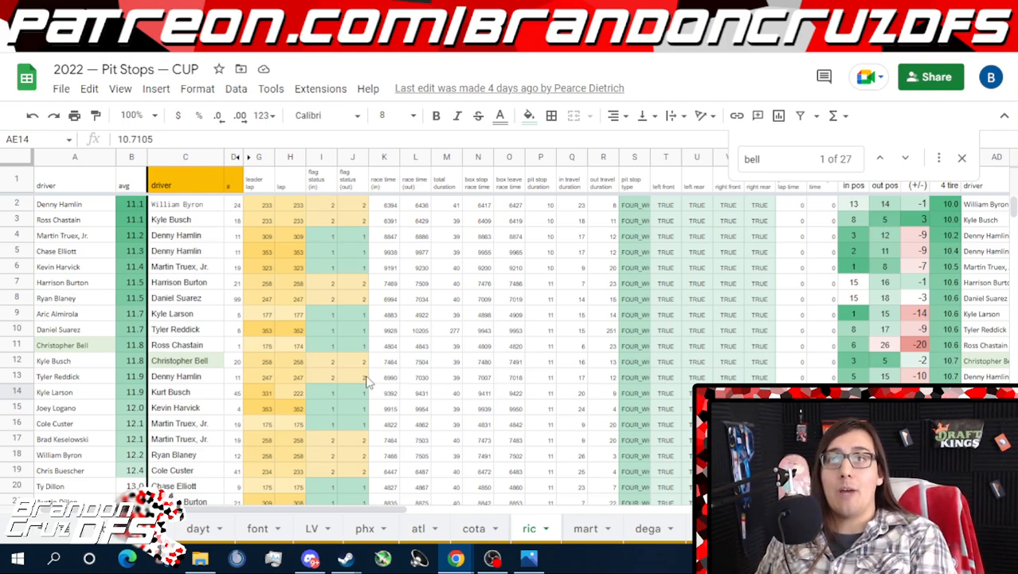
left_click(271, 10)
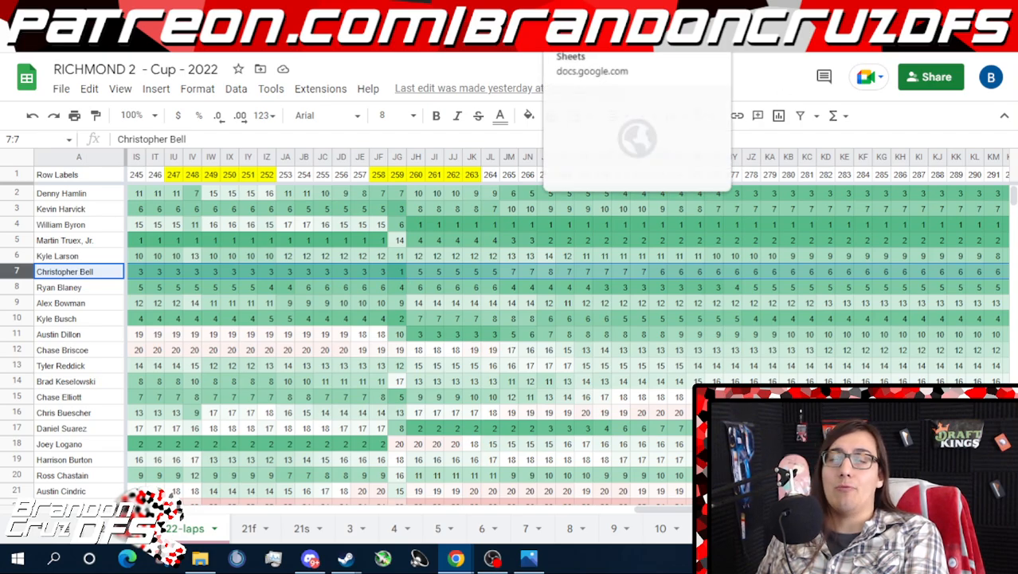
- Switch to the YouTube race replay, rewatch the pit road footage from about 12:33, and pause it at 12:37
left_click(593, 12)
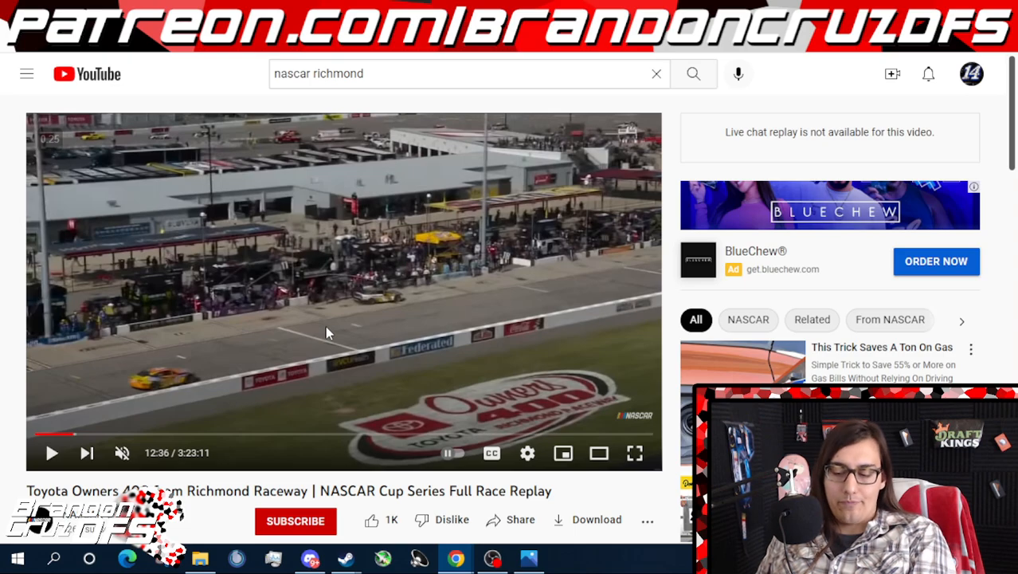
left_click(326, 326)
key("Left")
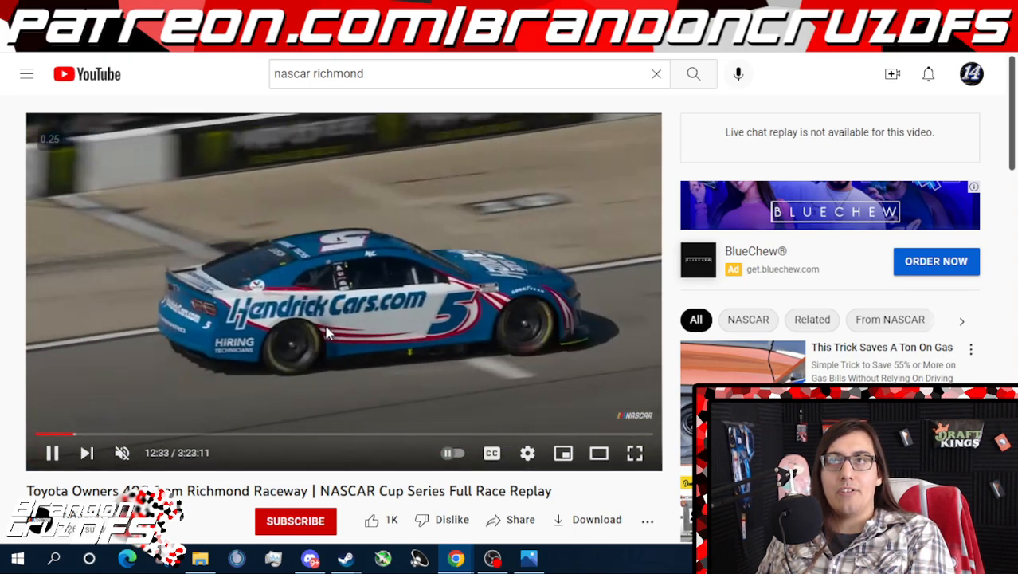
key("Left")
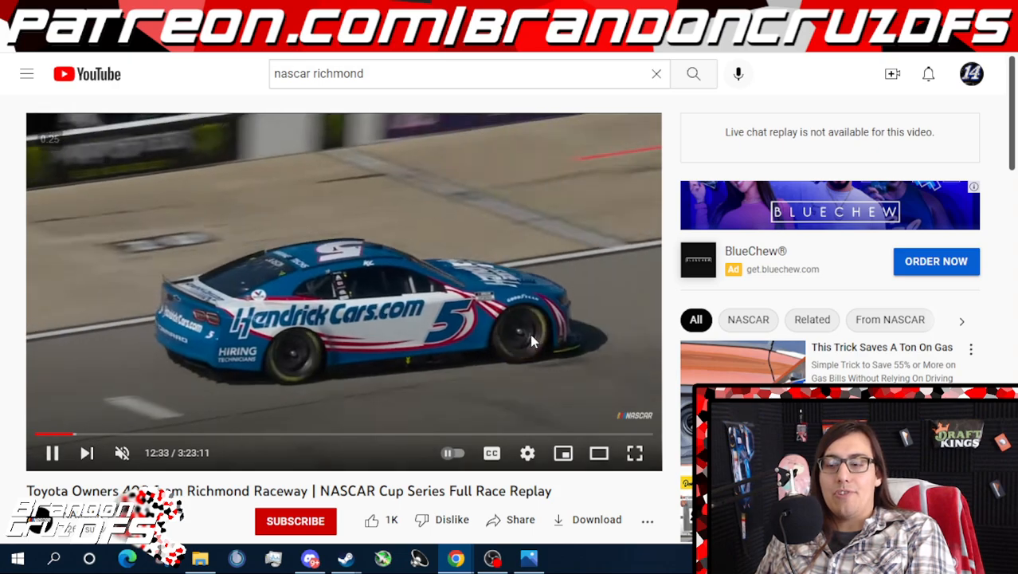
key("Right")
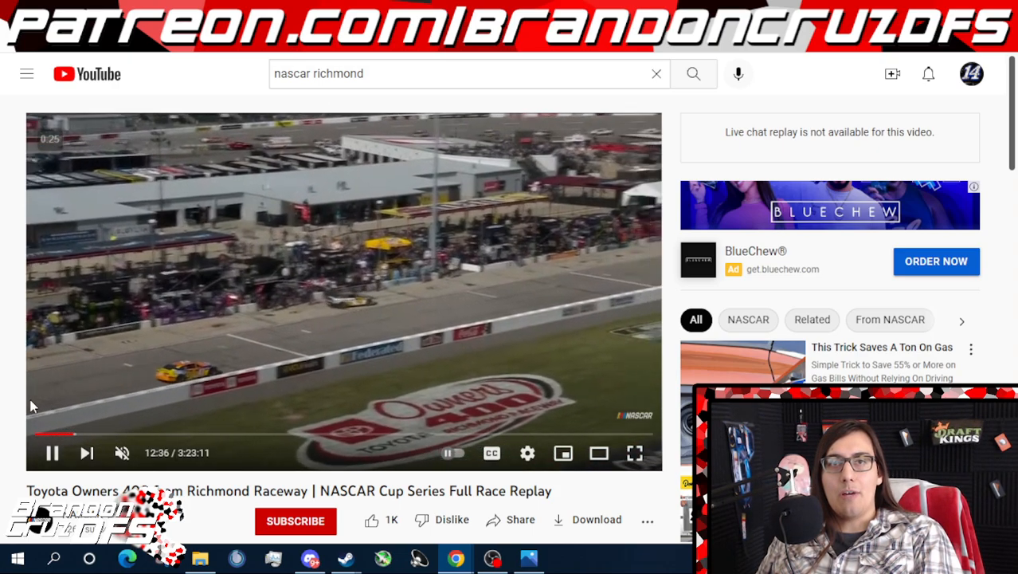
left_click(458, 289)
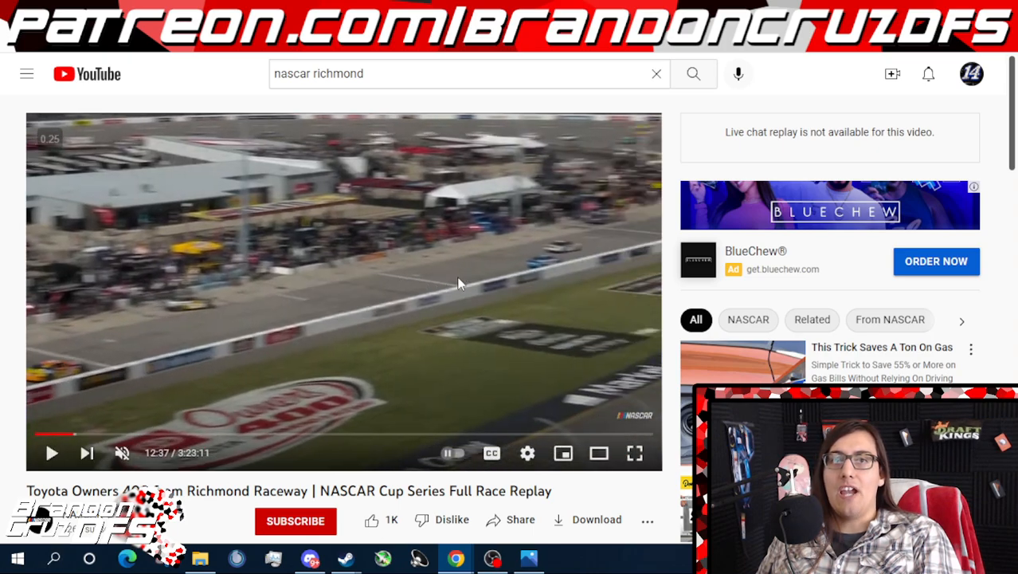
- Read down the ranked pit stops on the ric sheet for Christopher Bell's highlighted entries, and return to the first rows
left_click(510, 9)
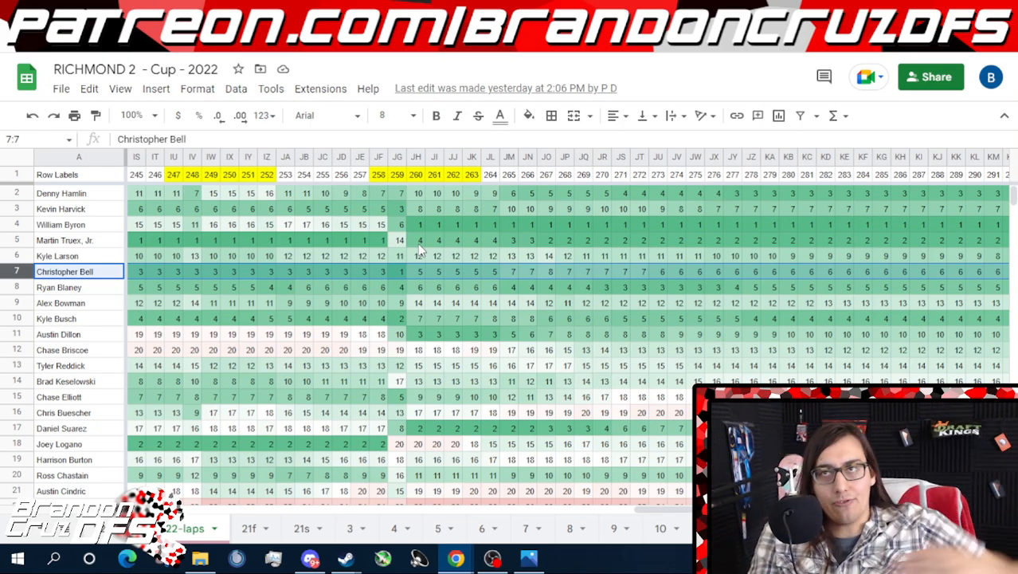
left_click(510, 9)
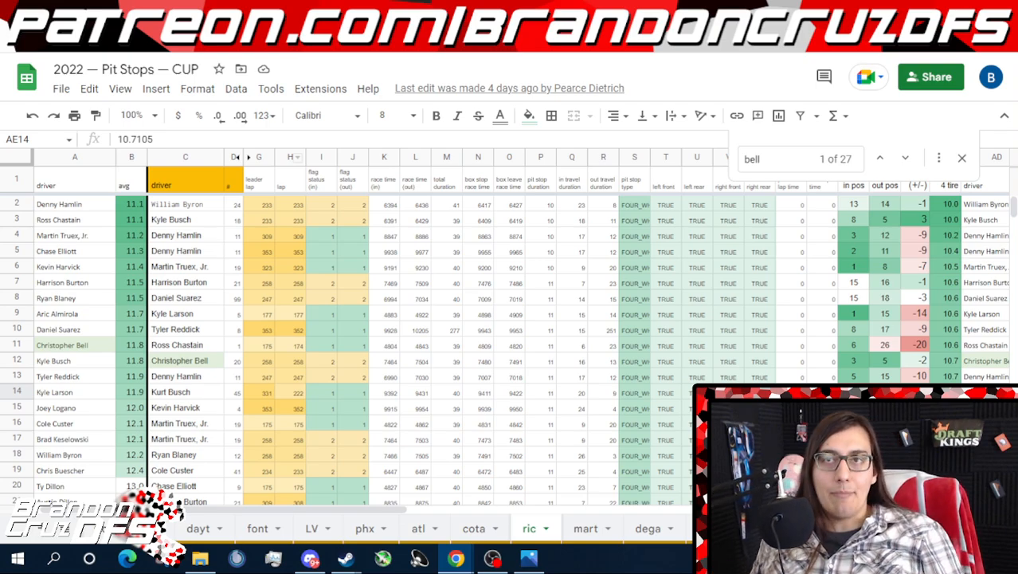
scroll(248, 316, "down", 10)
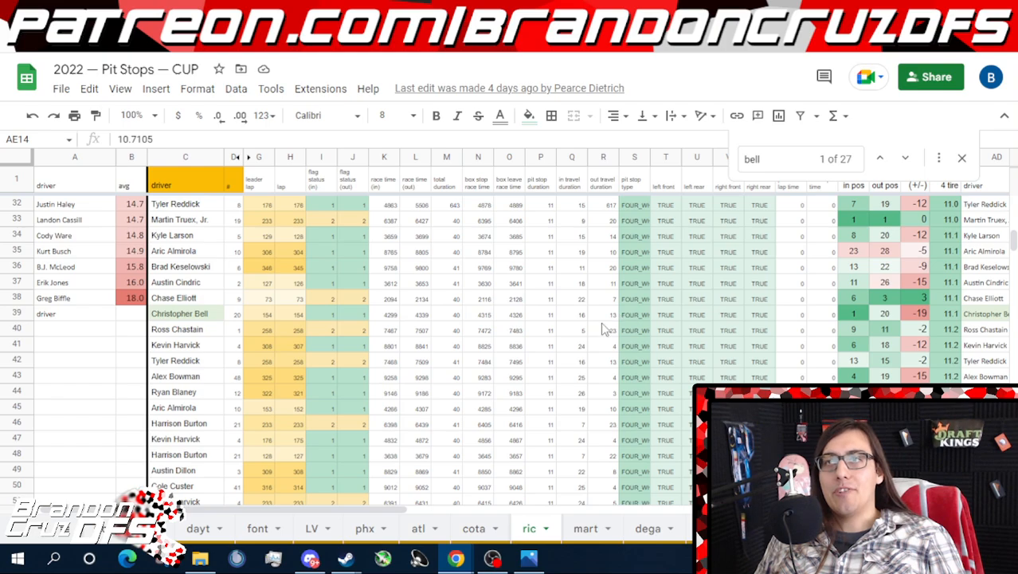
scroll(275, 324, "down", 5)
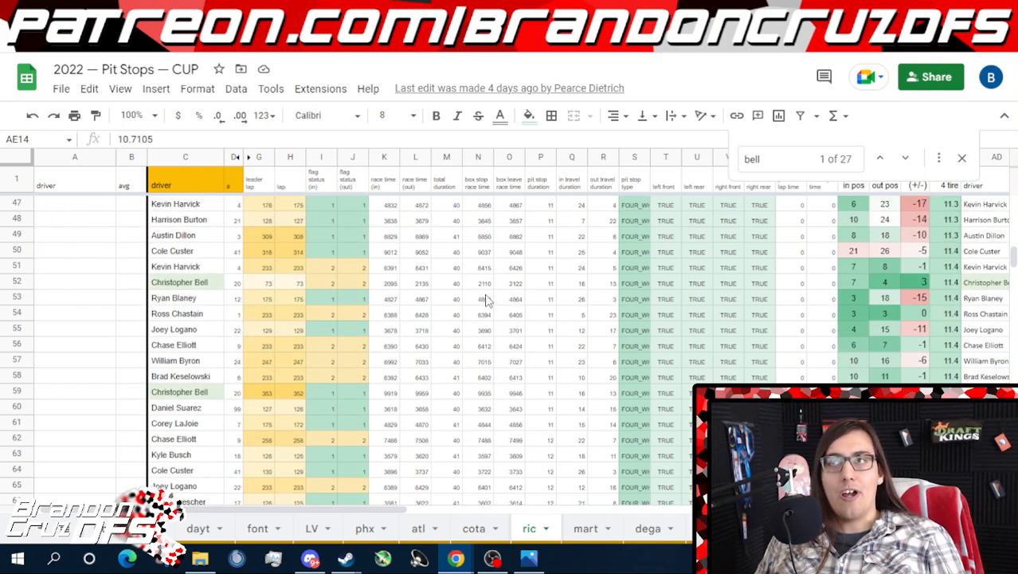
scroll(459, 393, "down", 2)
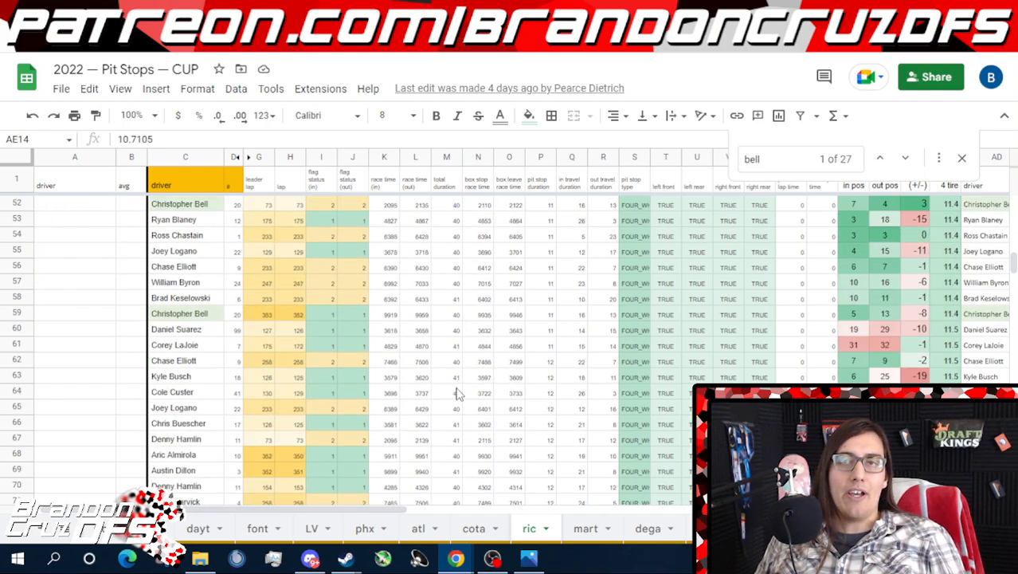
scroll(458, 393, "down", 7)
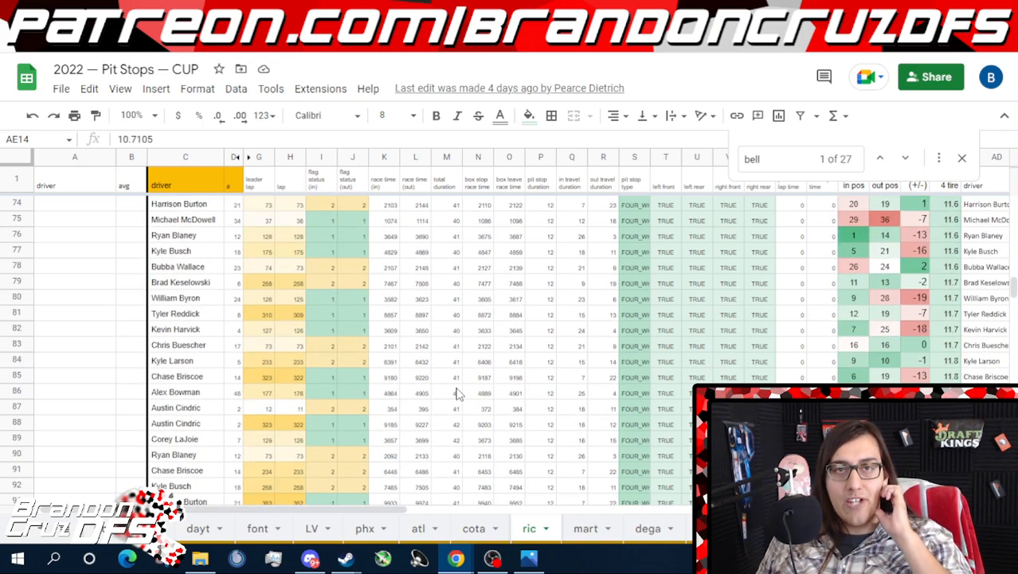
scroll(458, 393, "down", 10)
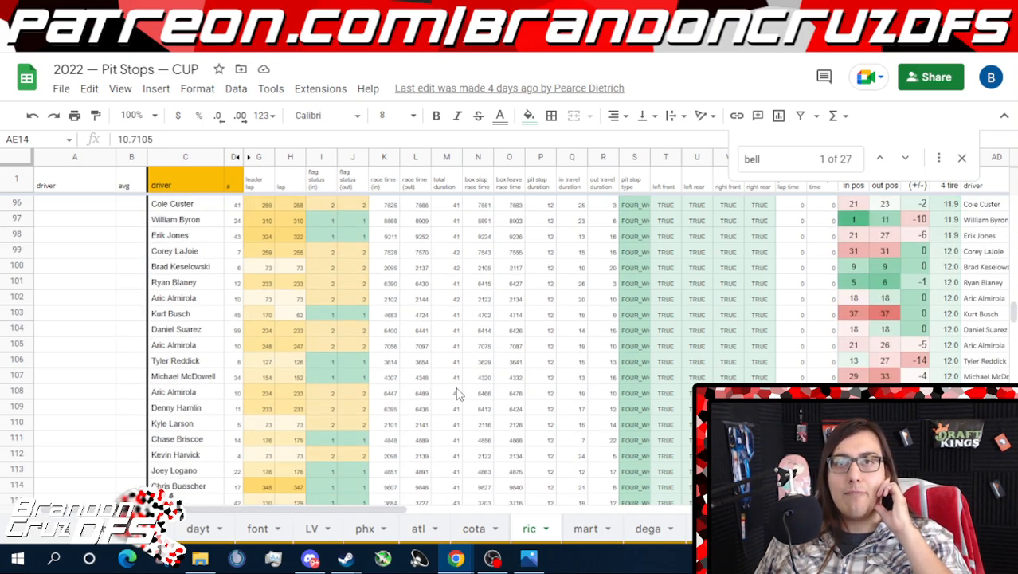
scroll(458, 393, "down", 1)
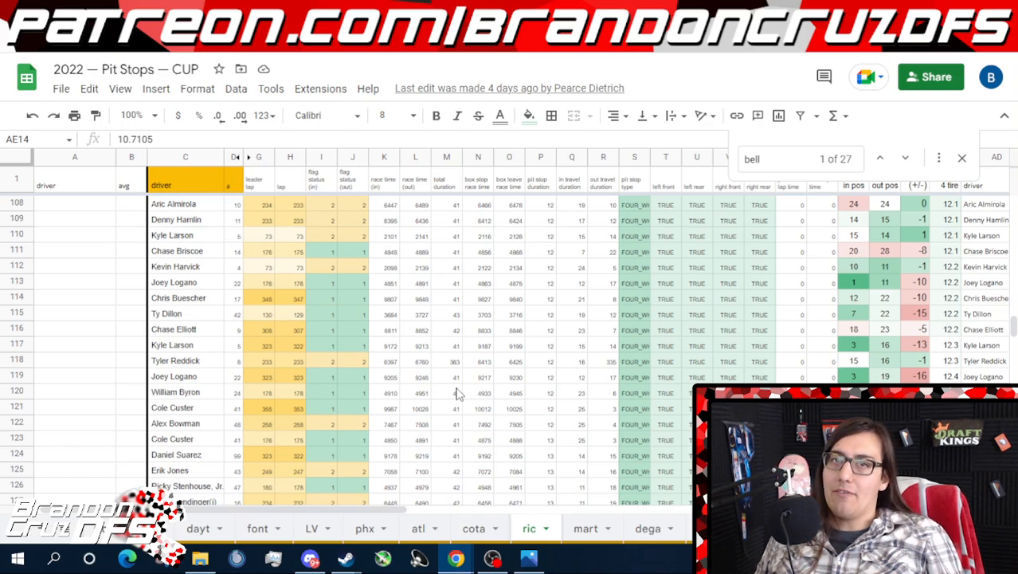
scroll(458, 392, "down", 6)
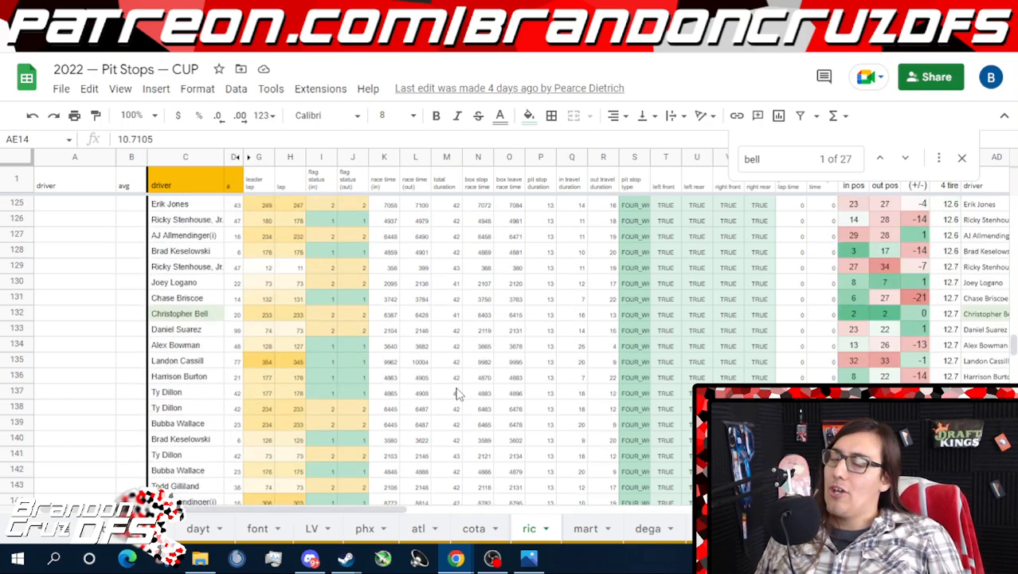
scroll(458, 393, "up", 20)
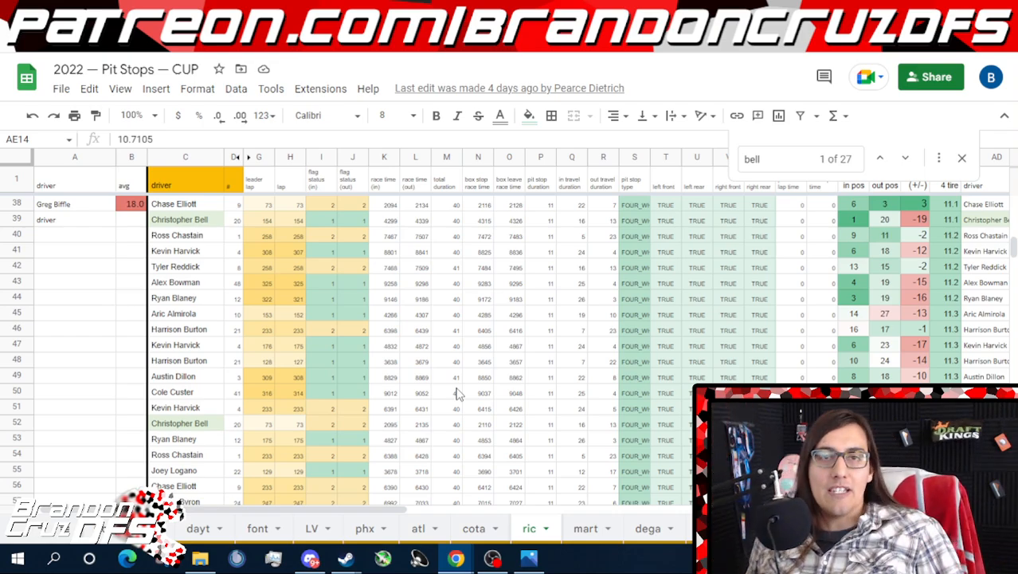
scroll(458, 392, "up", 5)
scroll(458, 393, "up", 7)
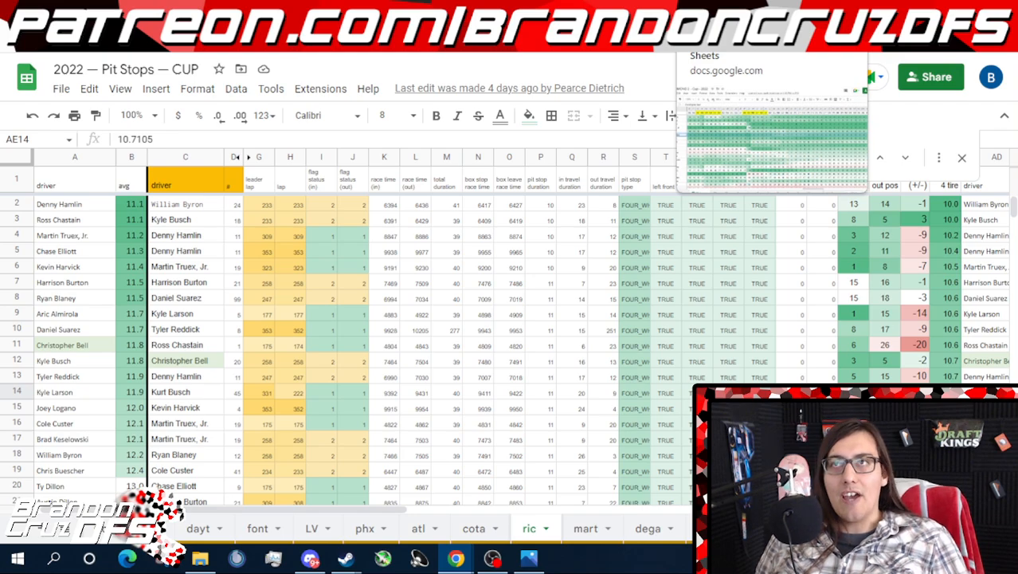
- Return to the RICHMOND 2 22-laps sheet, check the Richmond Raceway pit stall map for car 20, and close the map
left_click(721, 13)
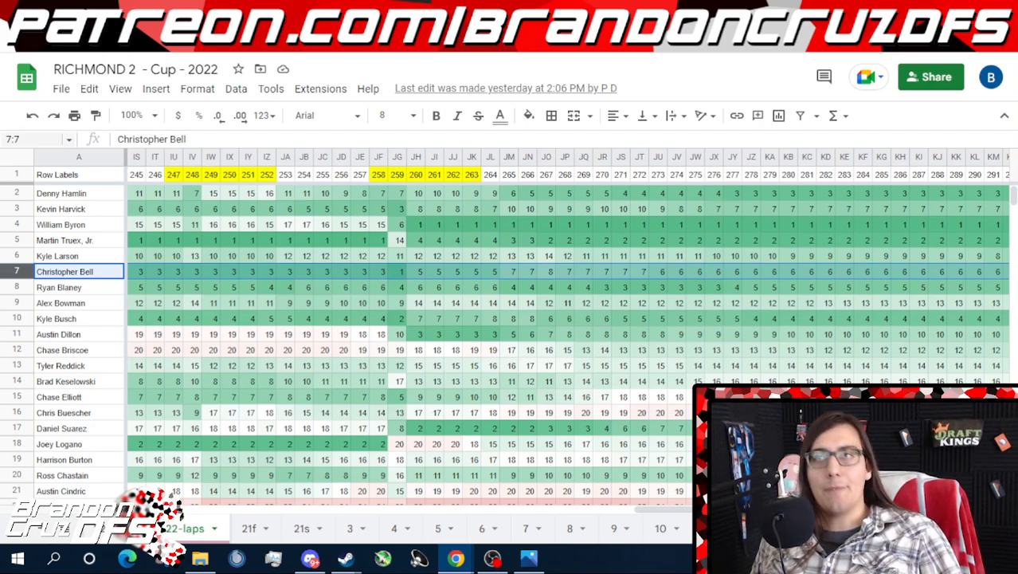
left_click(493, 559)
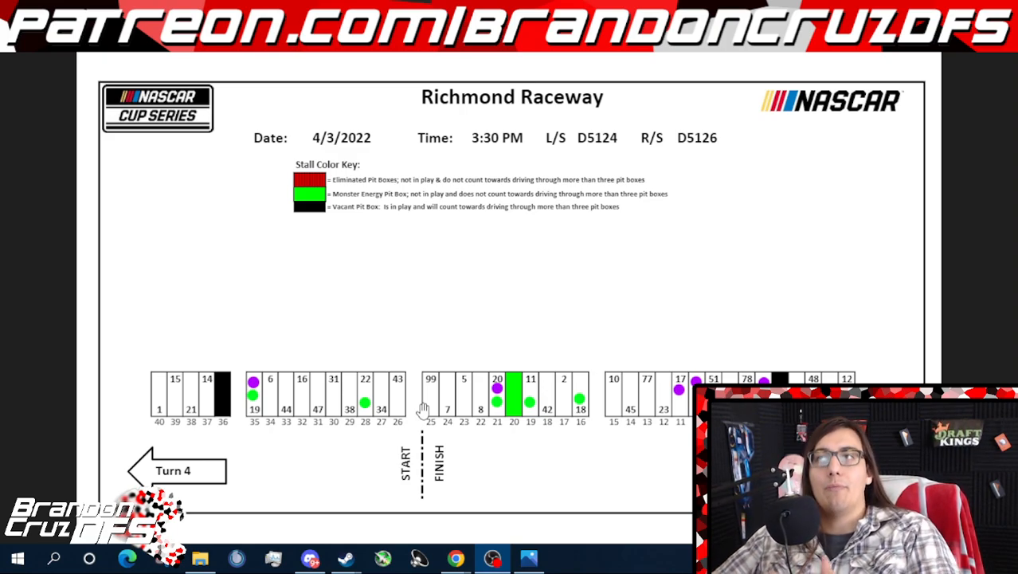
left_click(1004, 8)
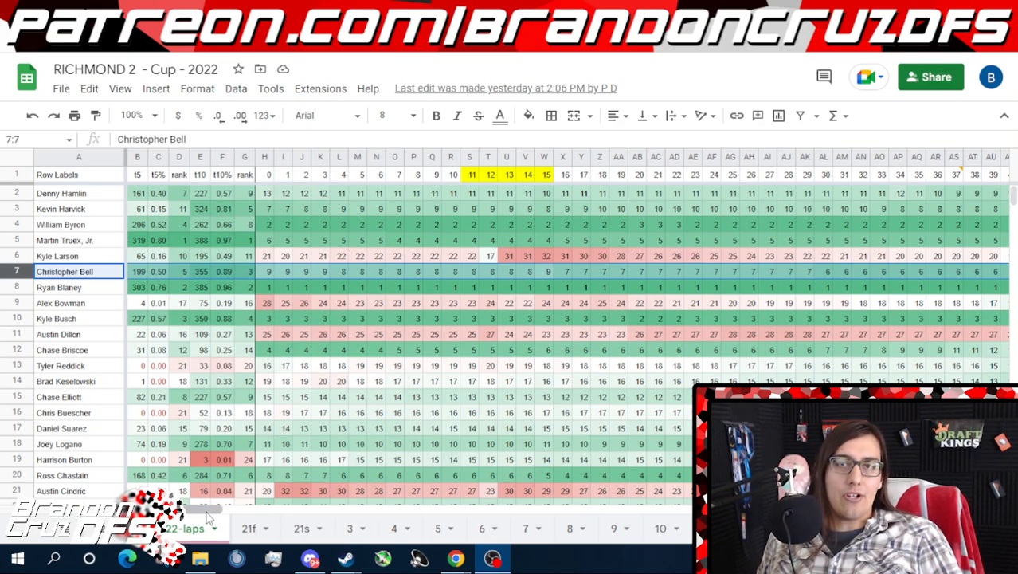
- Review Christopher Bell's running positions on the 22-laps sheet from about lap 323 through lap 400 and the finish column
left_click_drag(207, 510, 988, 502)
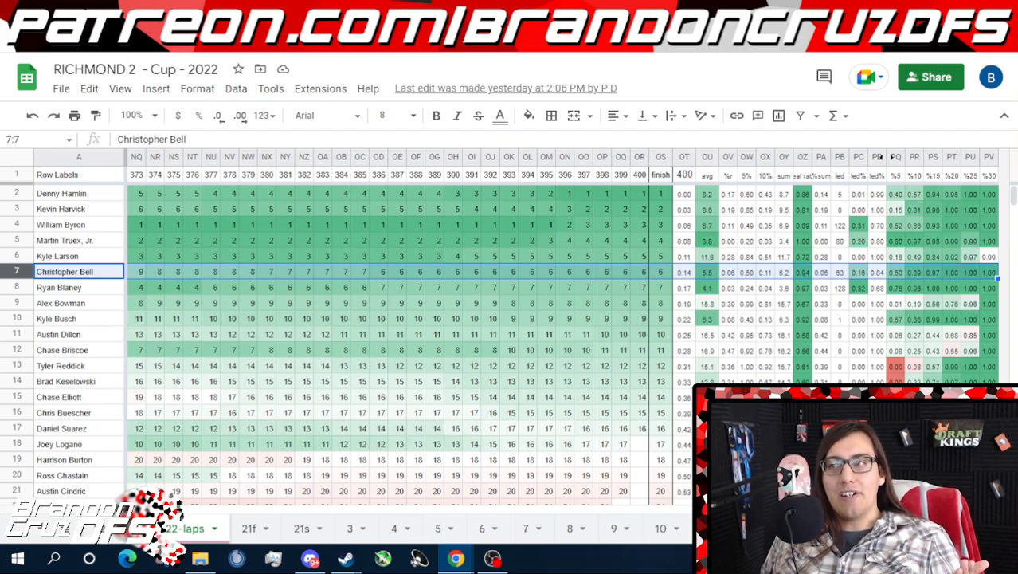
scroll(566, 342, "left", 10)
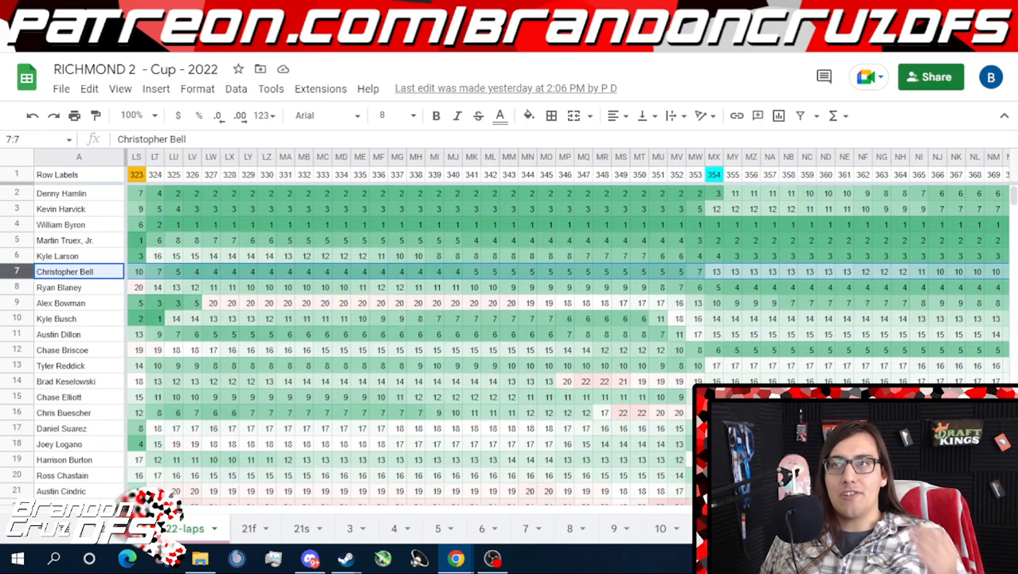
scroll(565, 342, "right", 10)
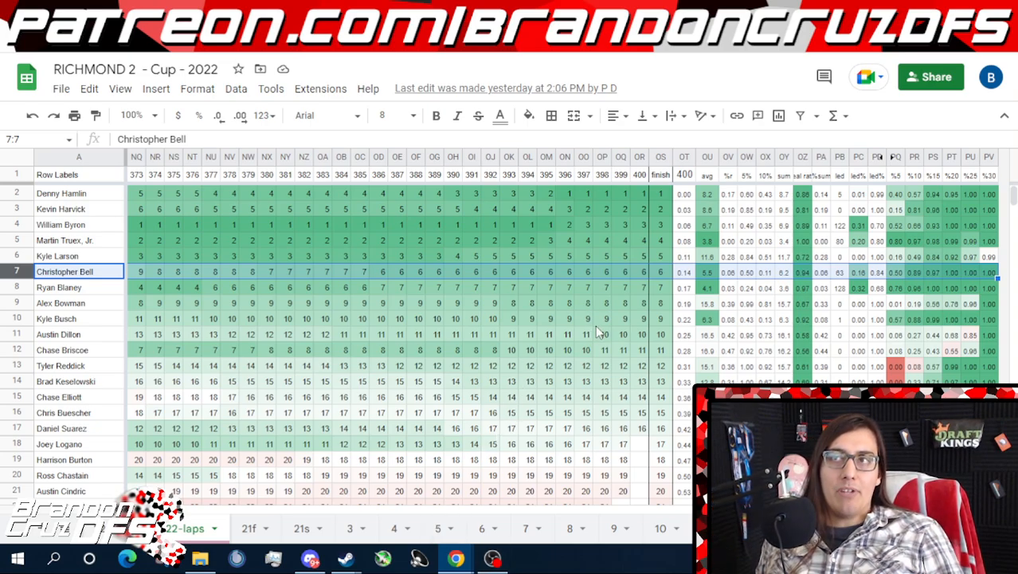
scroll(892, 157, "left", 10)
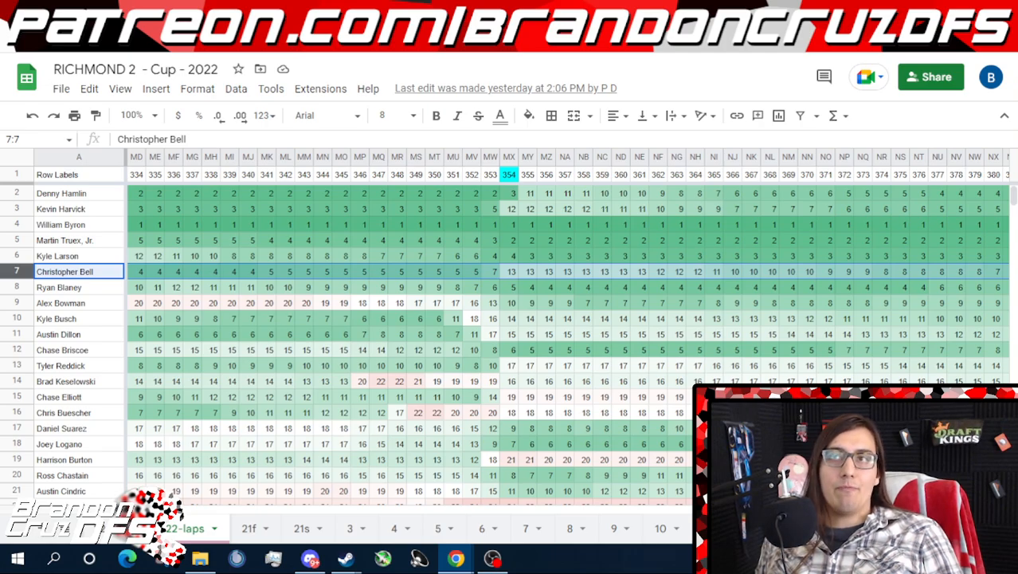
scroll(892, 157, "right", 10)
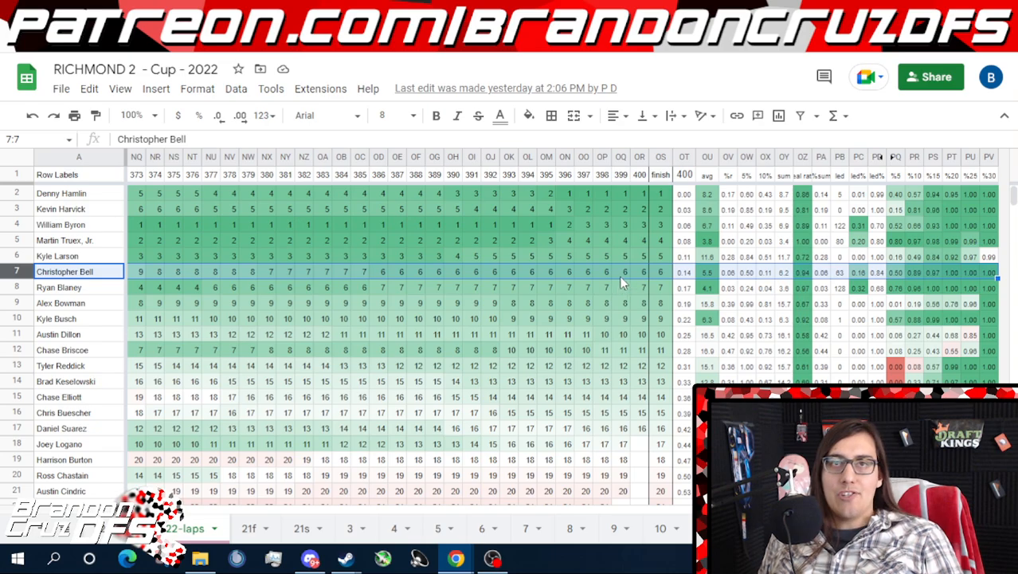
scroll(892, 157, "left", 4)
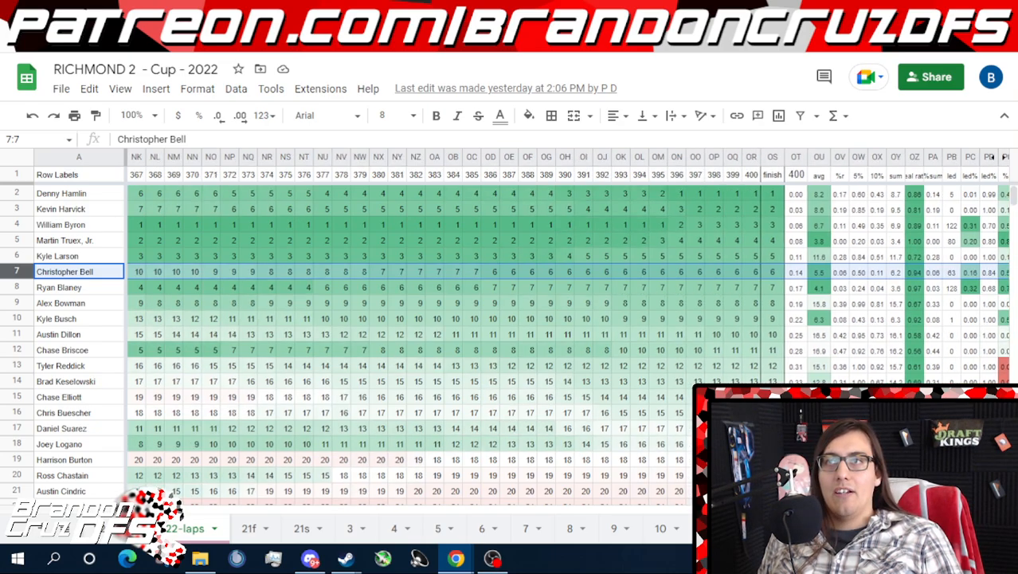
scroll(557, 318, "left", 1)
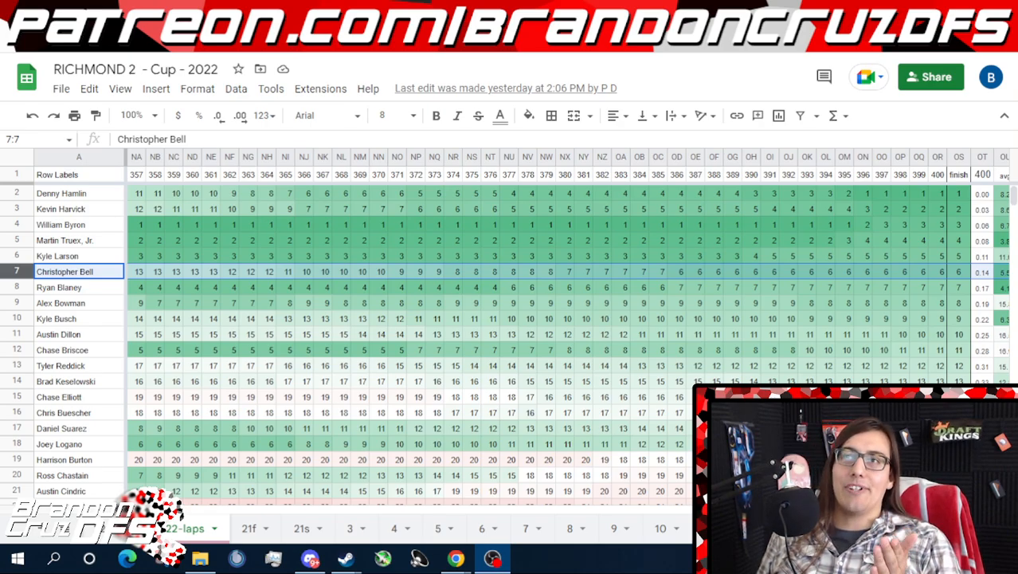
- Trace Christopher Bell's row back to about lap 231, and examine his positions around highlighted laps 311, 323 and 354
scroll(558, 335, "left", 20)
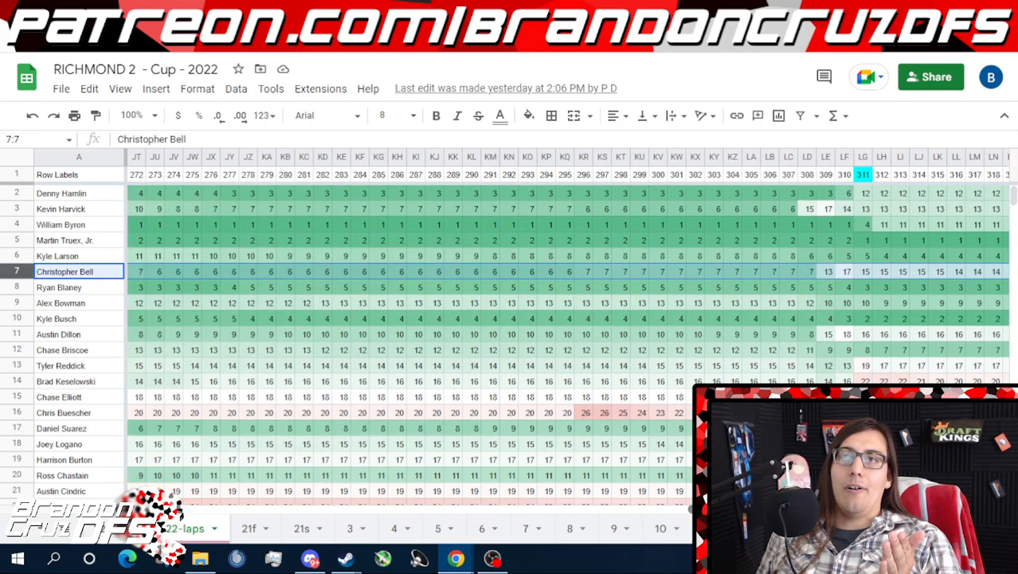
scroll(676, 496, "left", 20)
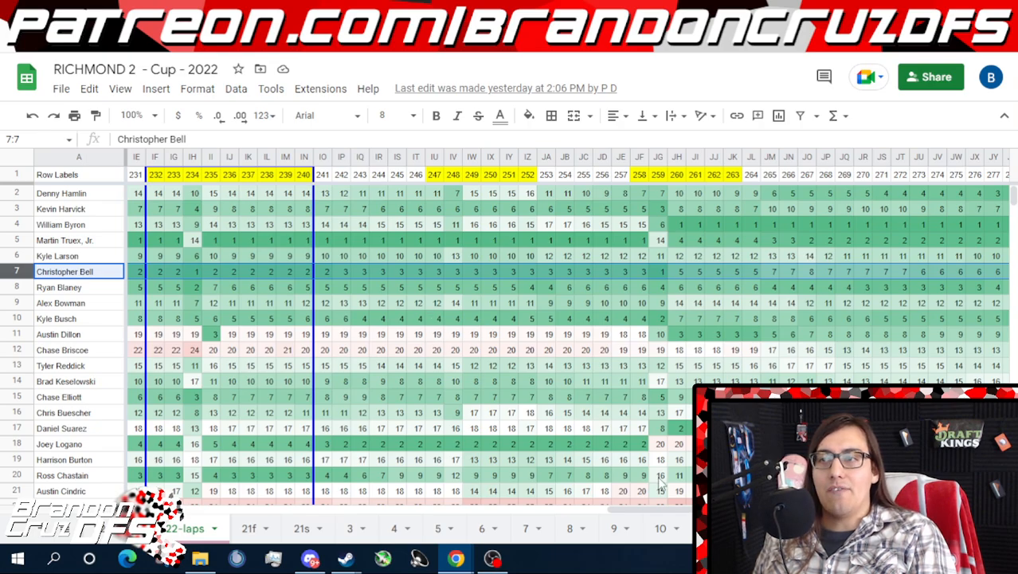
left_click_drag(649, 506, 723, 507)
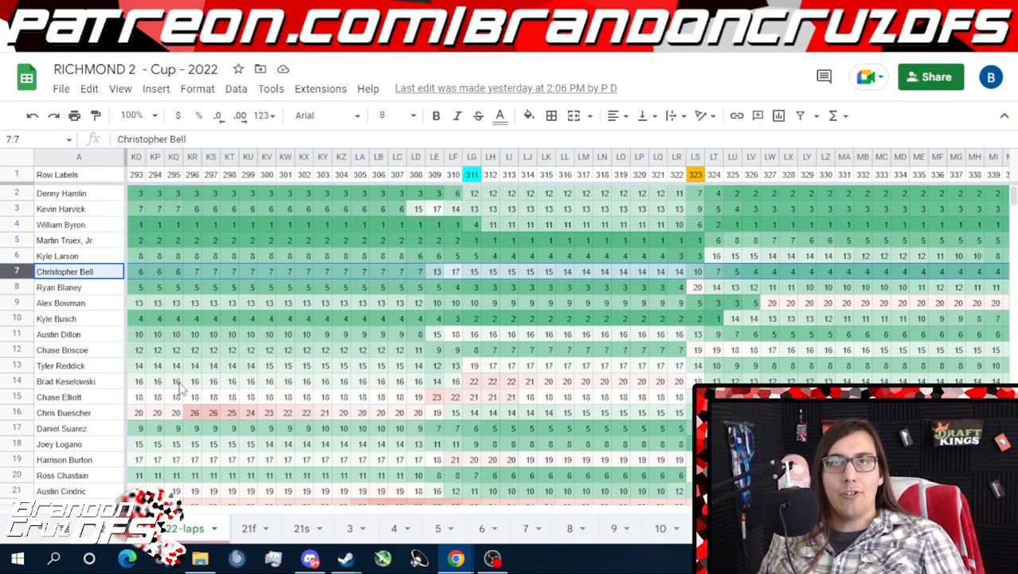
scroll(215, 453, "down", 3)
scroll(212, 446, "up", 3)
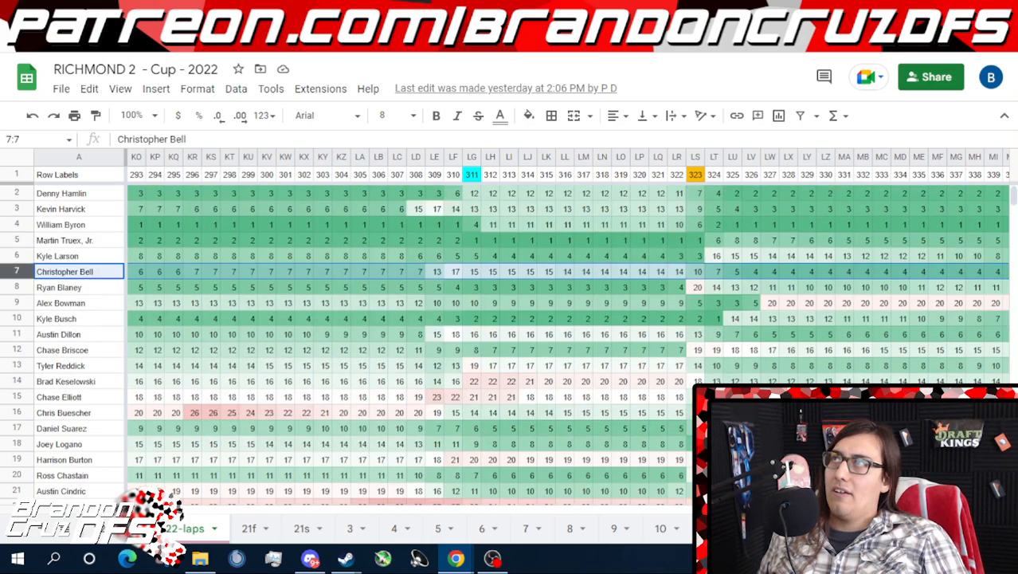
scroll(568, 345, "right", 10)
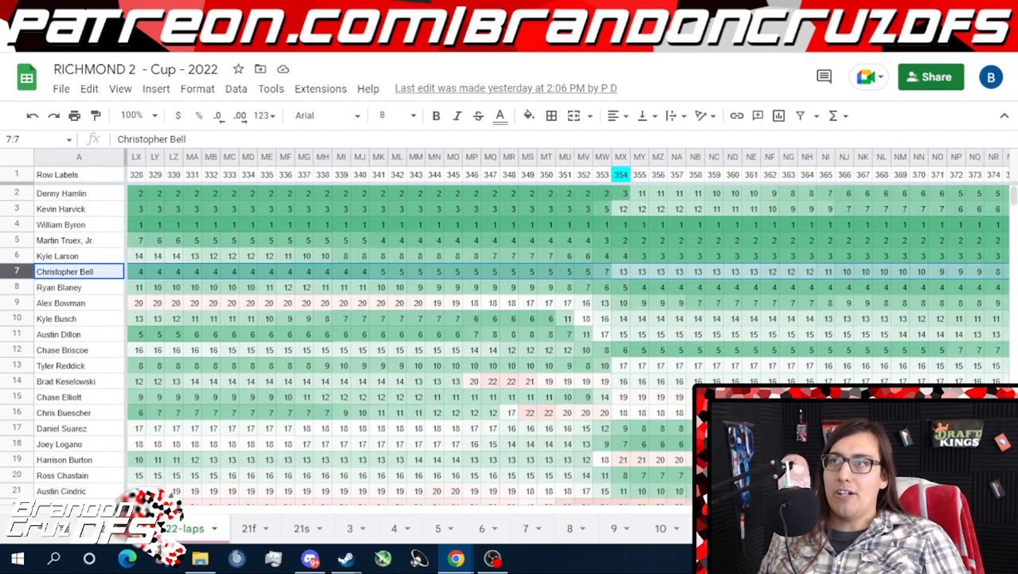
scroll(566, 329, "right", 1)
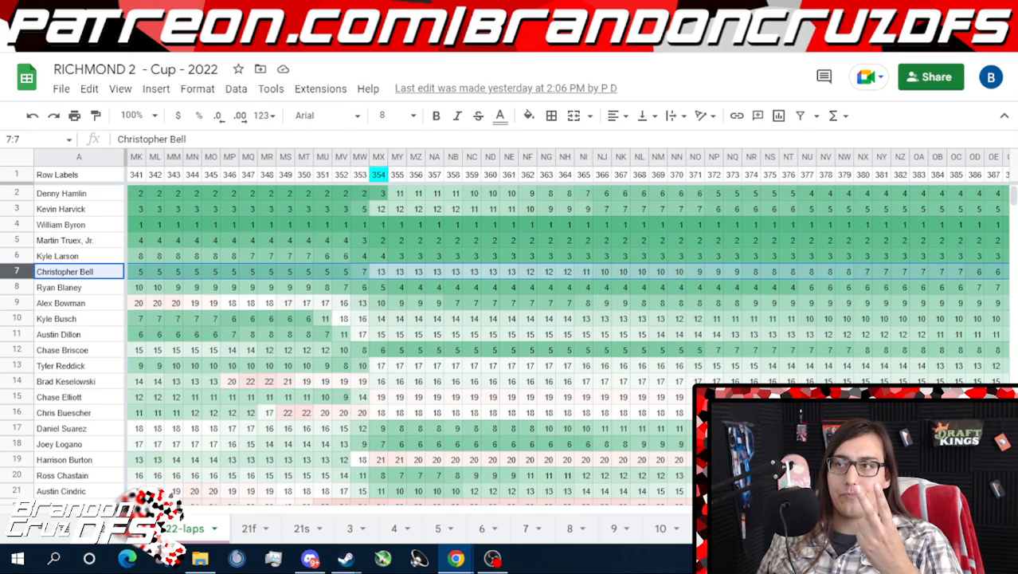
scroll(567, 329, "left", 10)
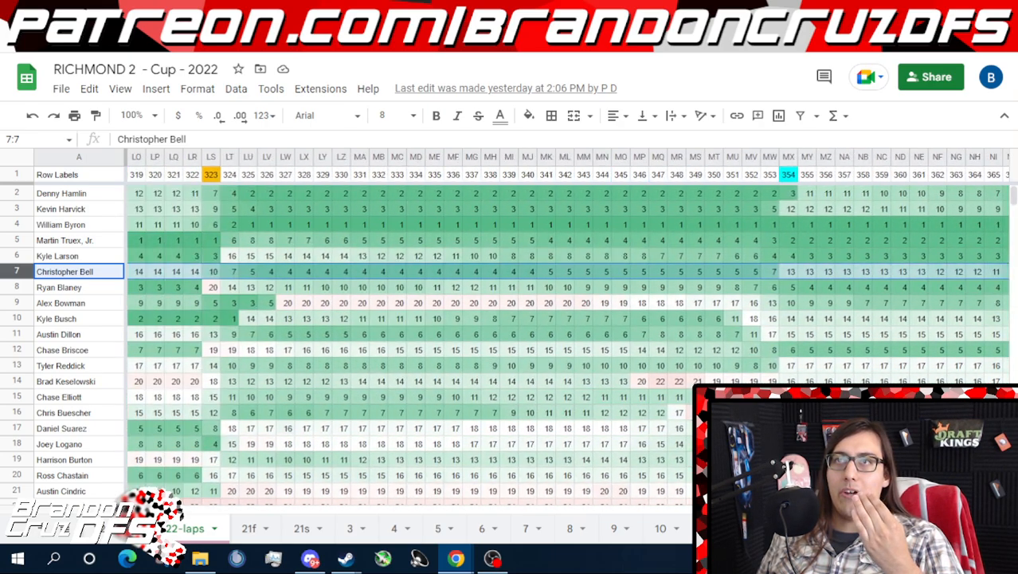
scroll(566, 329, "left", 5)
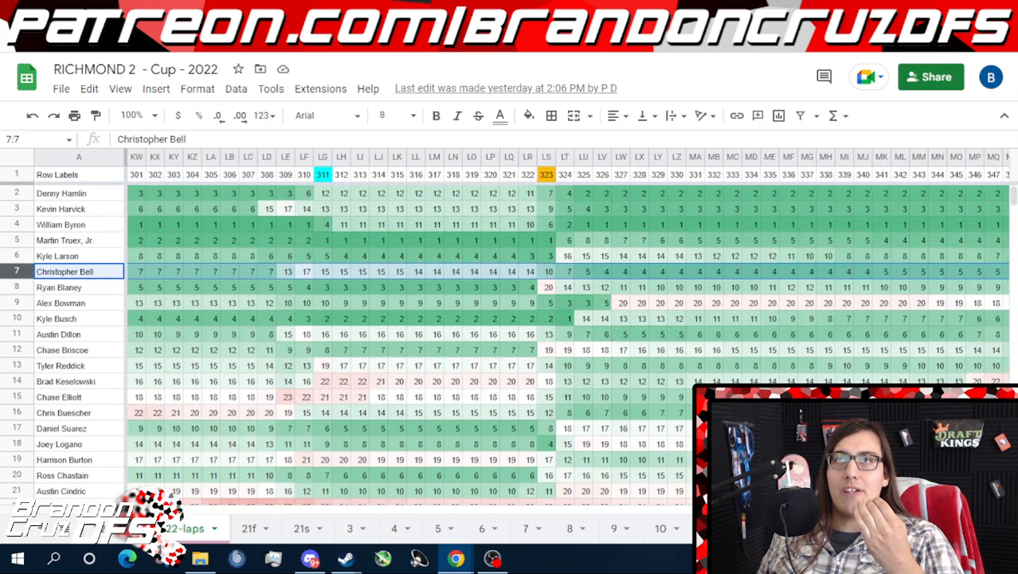
scroll(567, 329, "right", 2)
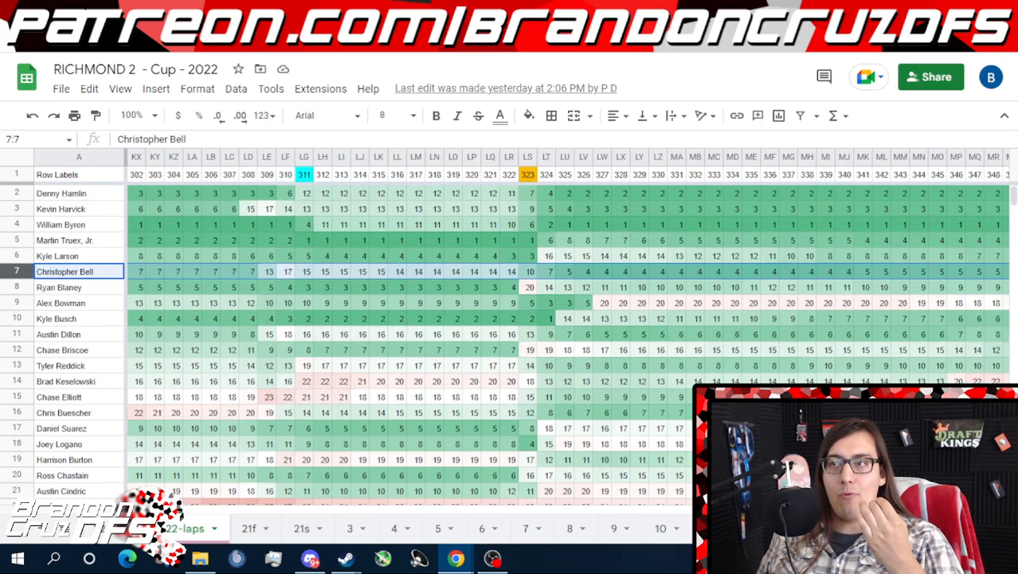
- Compare Christopher Bell's positions around laps 230 to 277 with those around highlighted laps 311 and 323
scroll(675, 514, "left", 20)
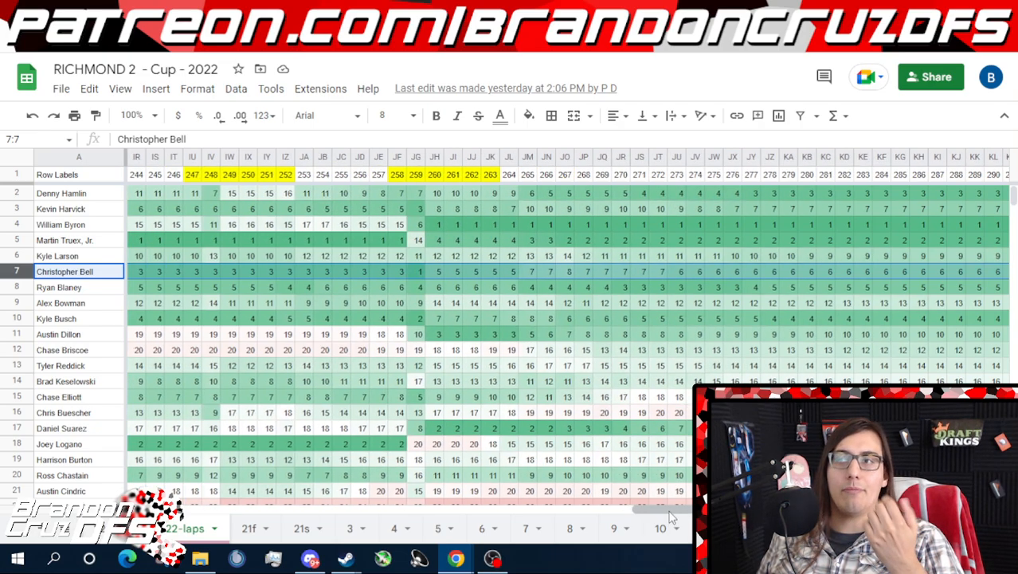
scroll(676, 514, "right", 12)
scroll(676, 514, "right", 6)
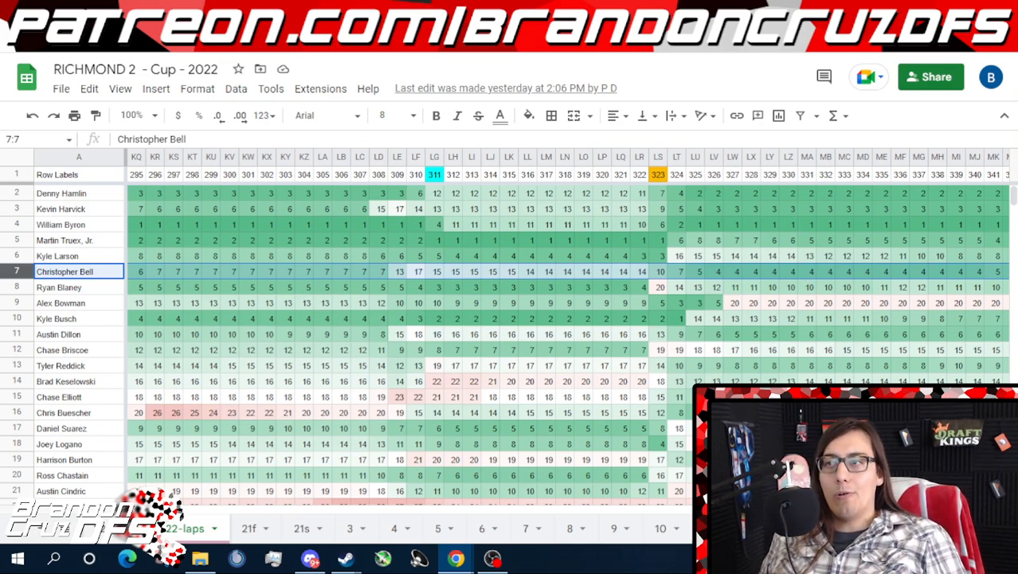
scroll(568, 343, "left", 6)
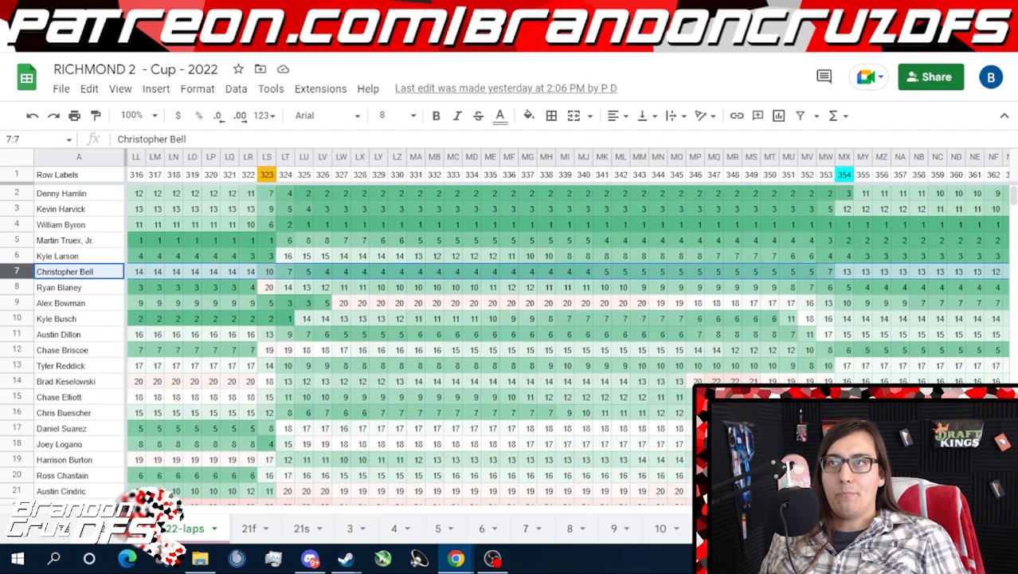
scroll(660, 502, "left", 15)
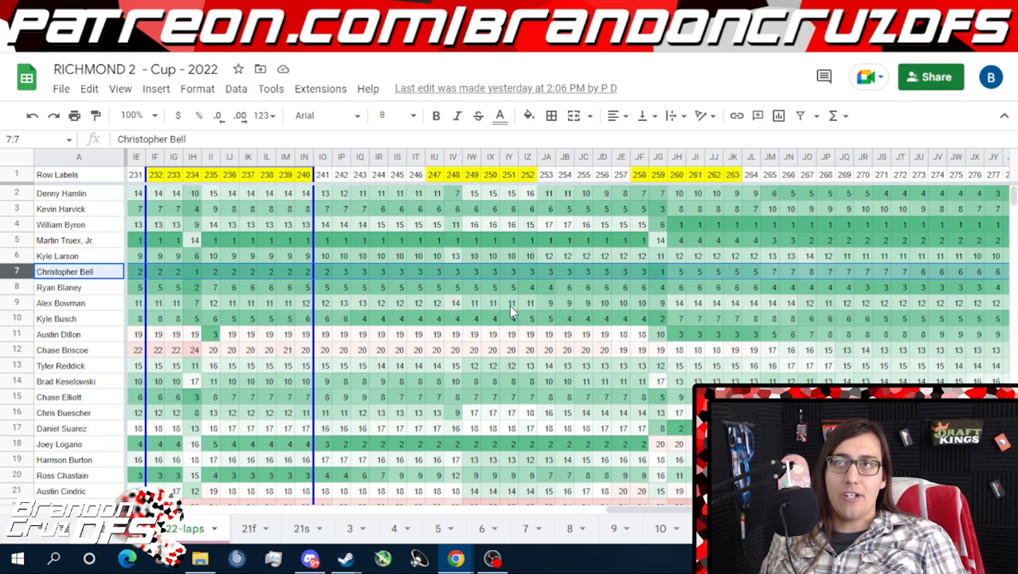
scroll(662, 506, "right", 15)
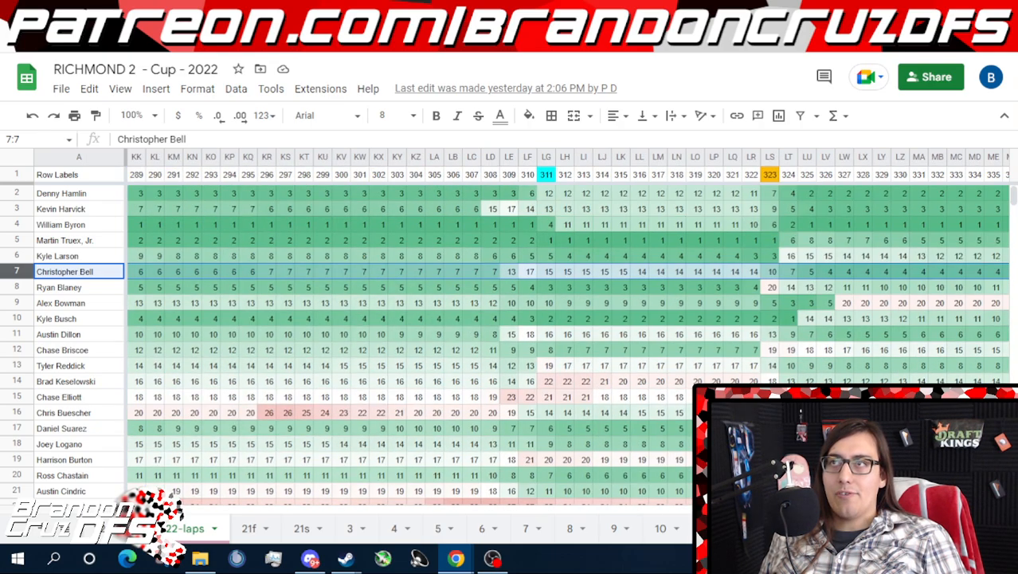
scroll(411, 335, "right", 1)
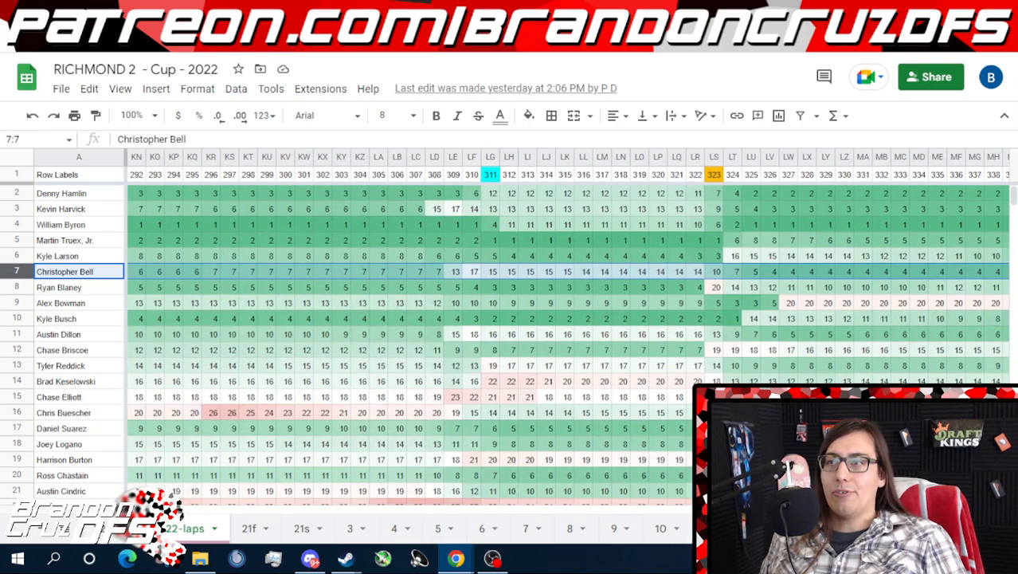
scroll(644, 513, "left", 15)
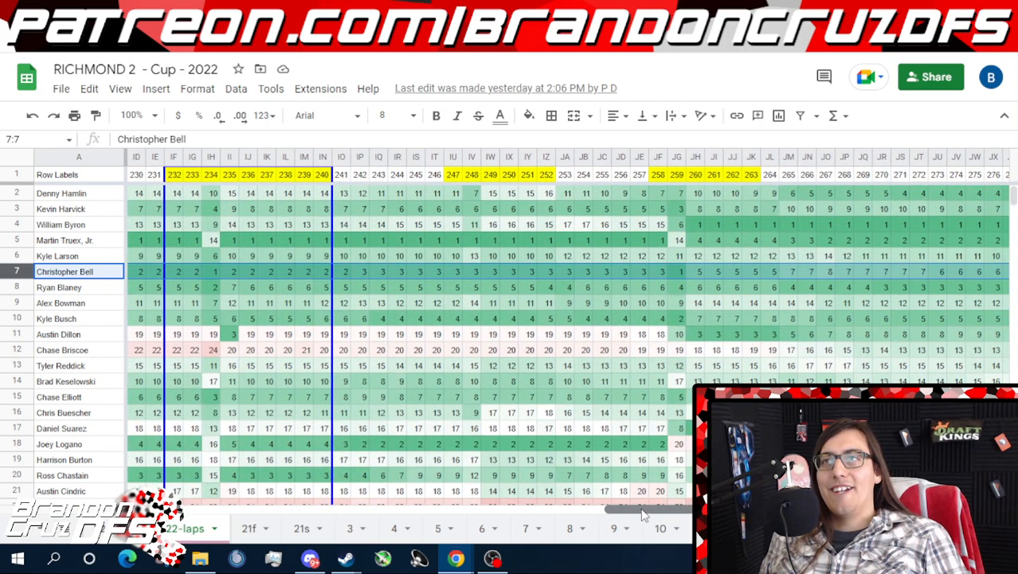
scroll(643, 514, "right", 15)
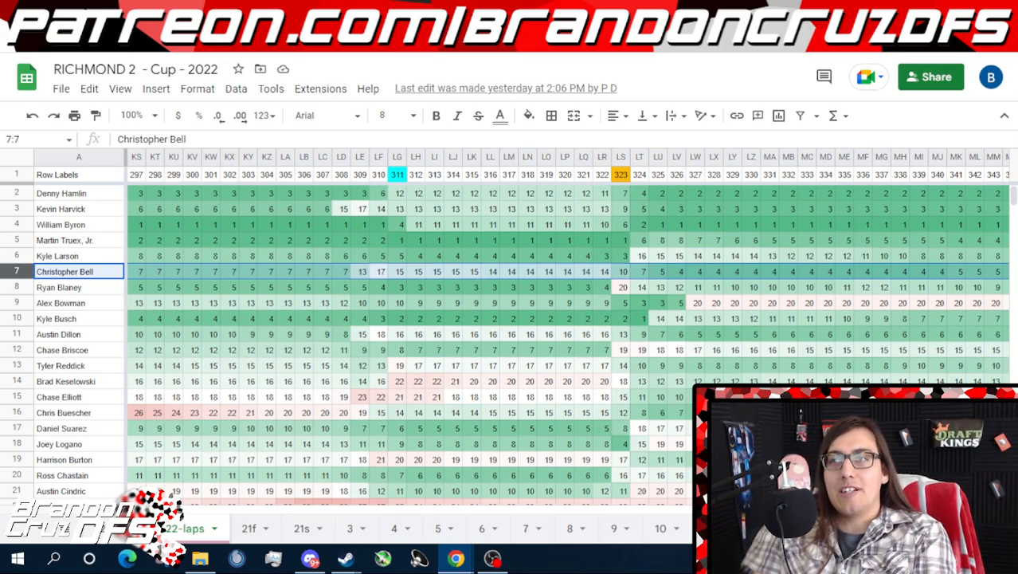
mouse_move(781, 508)
left_mouse_down()
mouse_move(652, 507)
mouse_move(771, 510)
left_mouse_up()
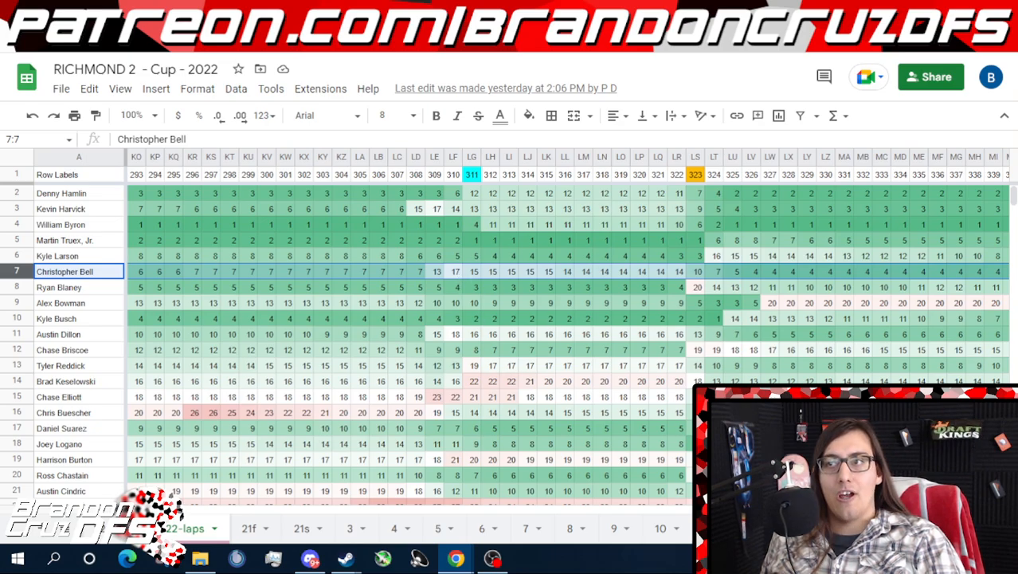
left_click_drag(771, 510, 784, 510)
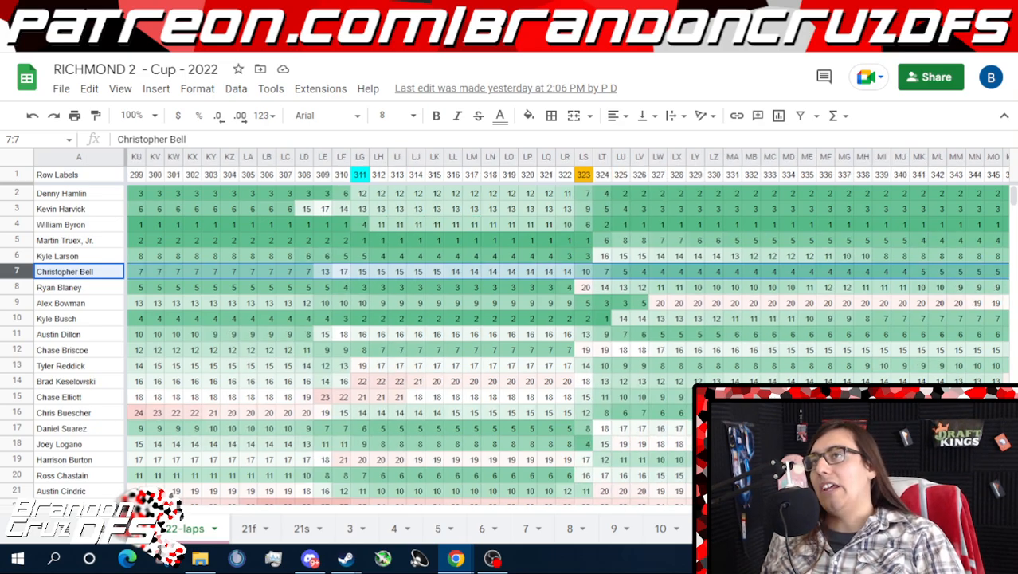
left_click_drag(784, 510, 796, 443)
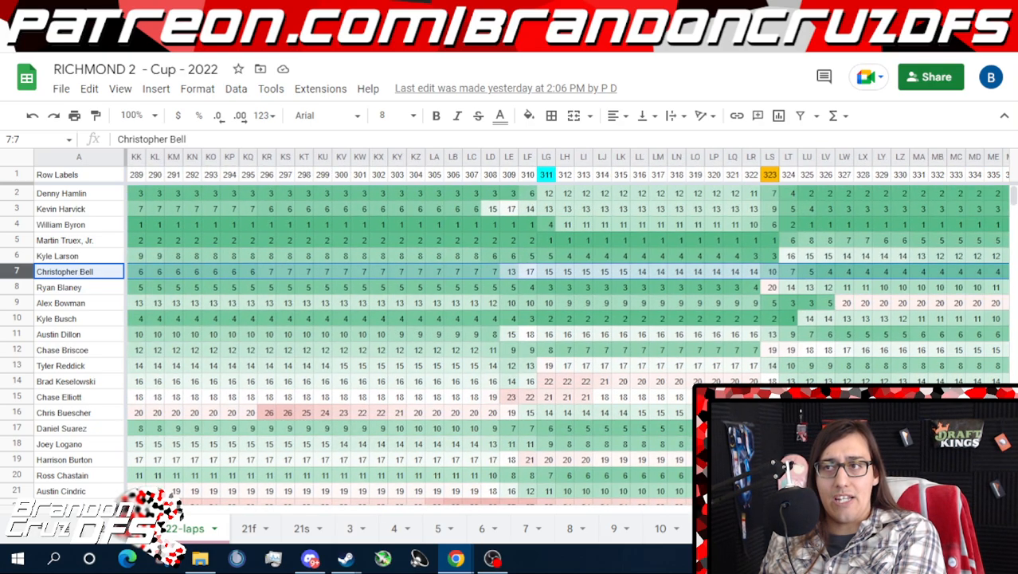
- Follow Christopher Bell's row past lap 354 to the finish column, and return to the laps around 311 and 323
scroll(673, 191, "right", 10)
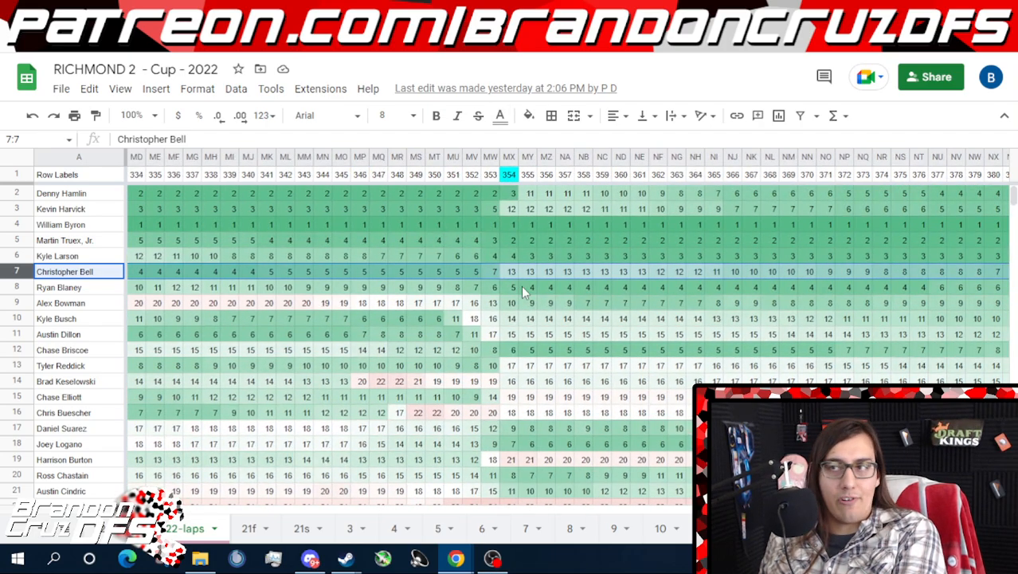
scroll(558, 335, "right", 9)
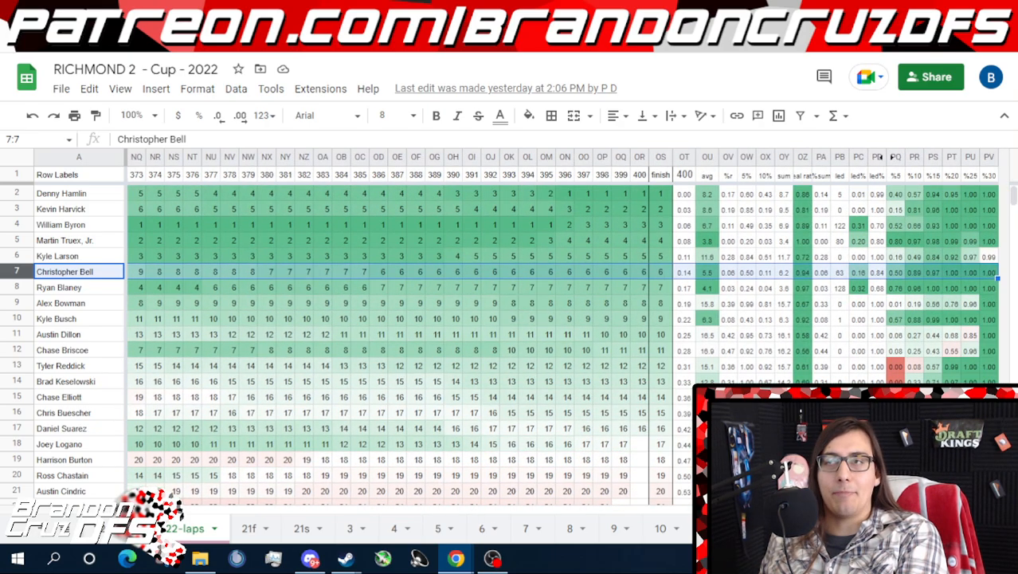
scroll(558, 334, "left", 9)
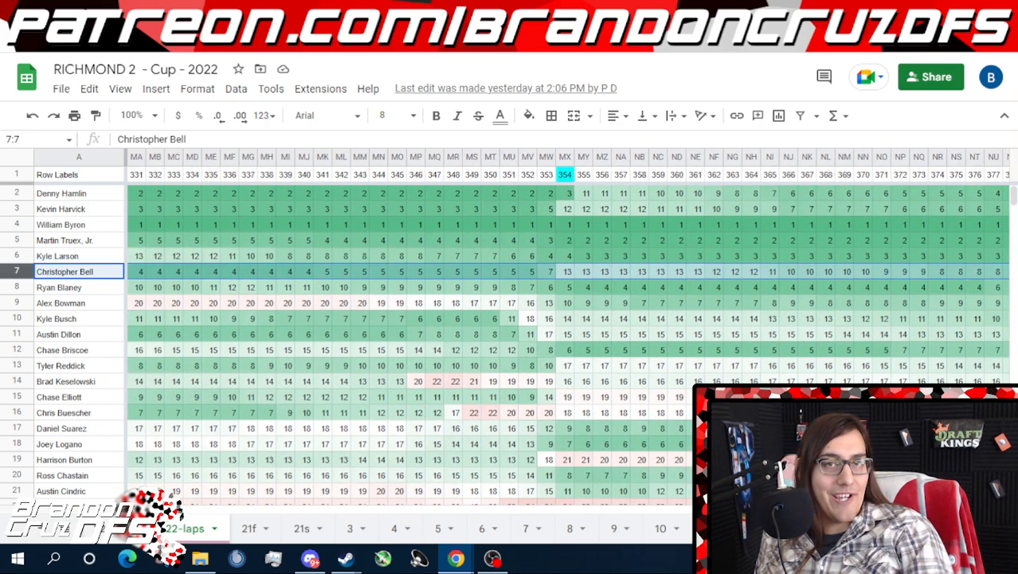
scroll(557, 334, "left", 6)
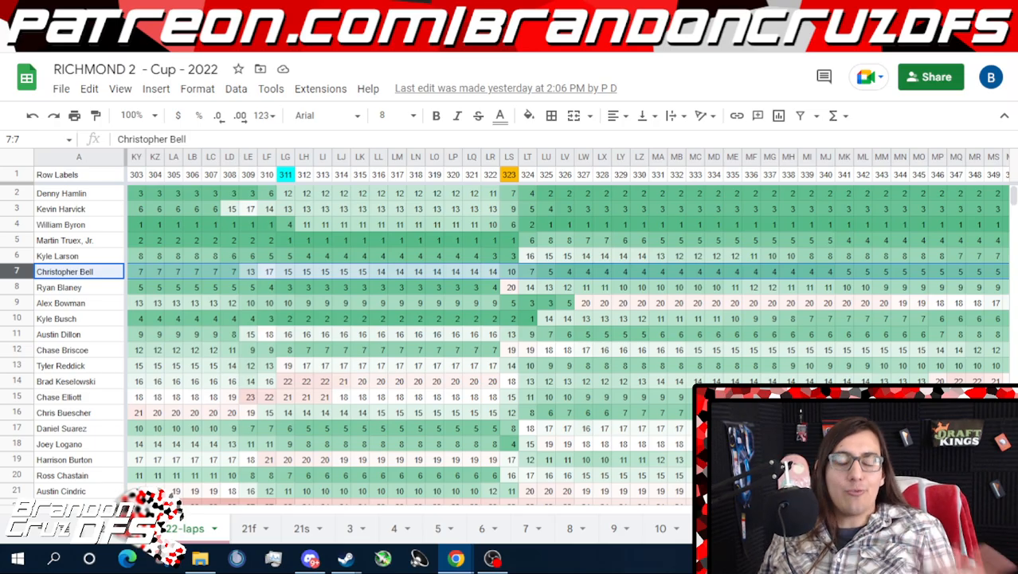
scroll(557, 334, "left", 16)
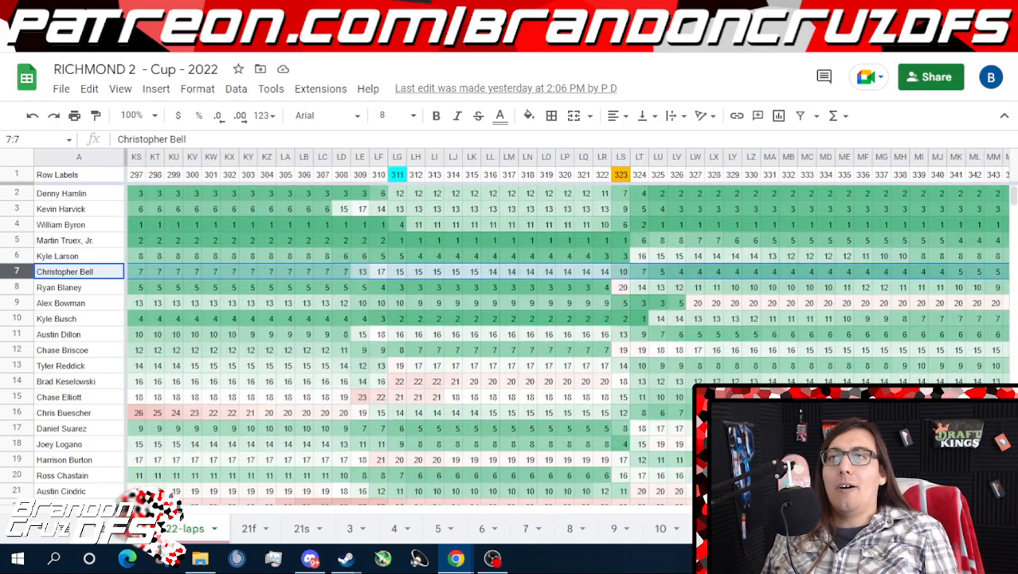
- Check the overview sheet with driver salaries, past Richmond finishes and projections, and open the supe1 sheet
left_click_drag(621, 566, 192, 490)
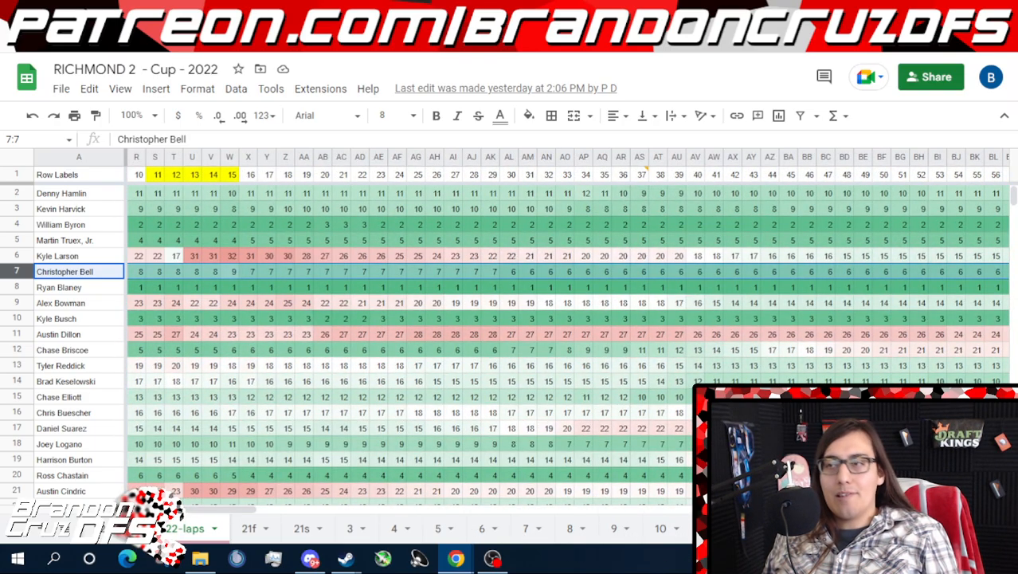
left_click(836, 528)
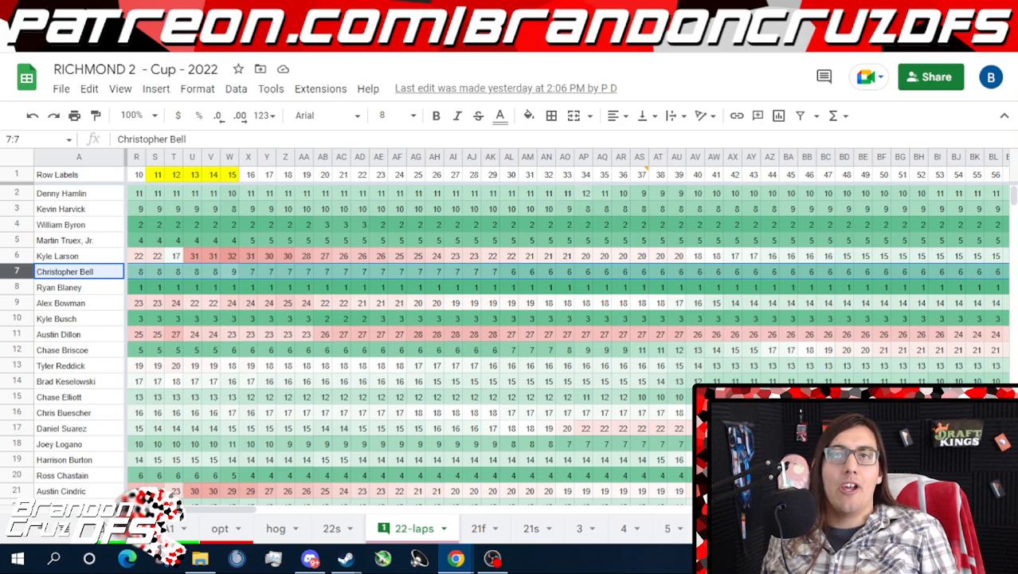
left_click(101, 529)
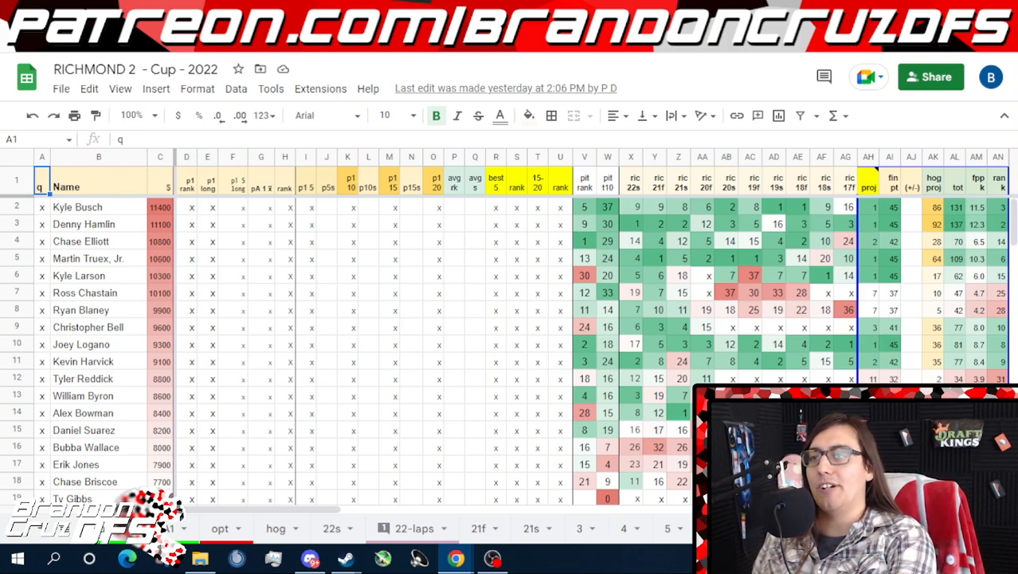
scroll(510, 529, "down", 10)
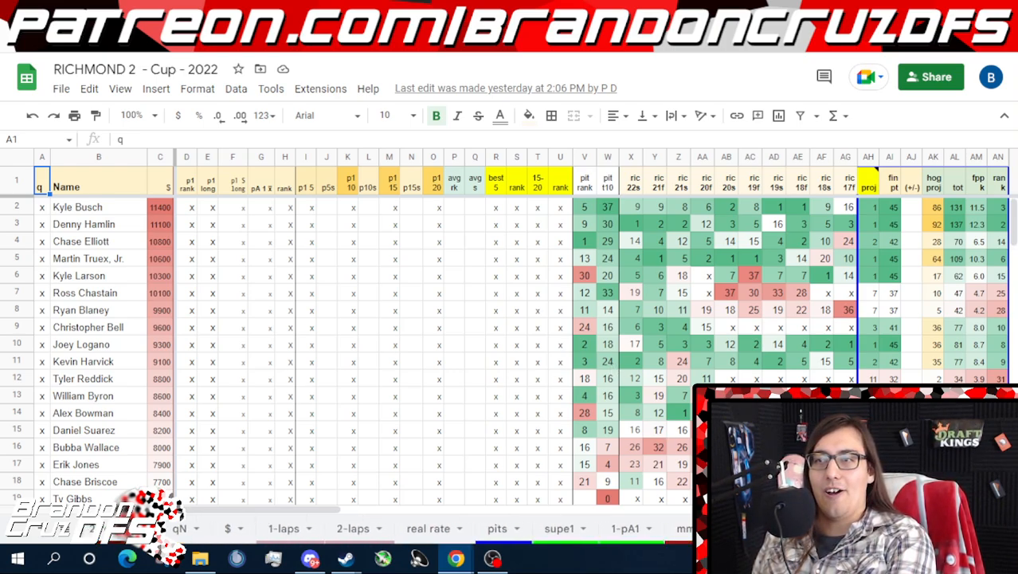
left_click(549, 530)
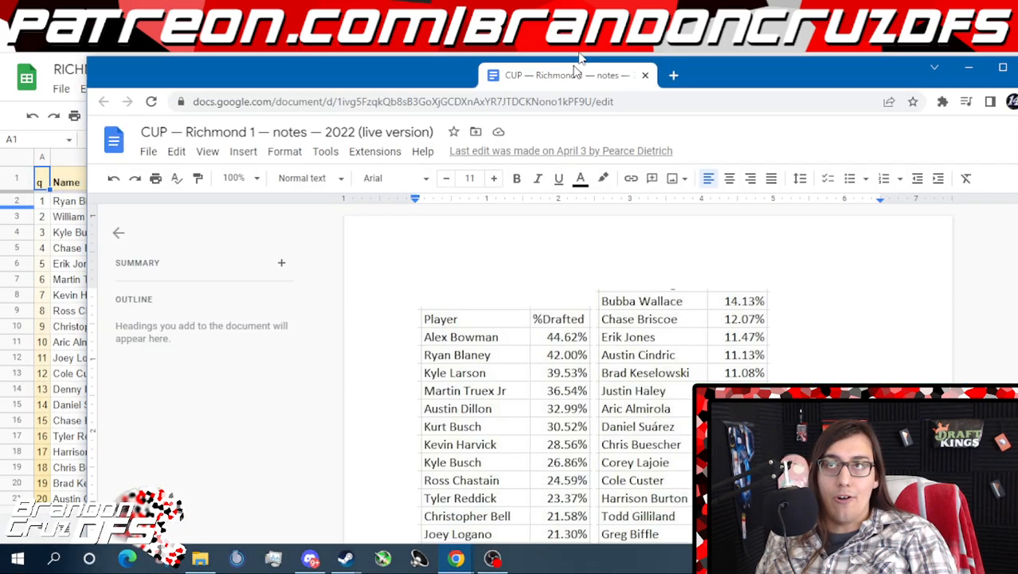
- Bring up the "CUP — Richmond 1 — notes — 2022" document and search it for "tape"
left_click_drag(577, 65, 577, 55)
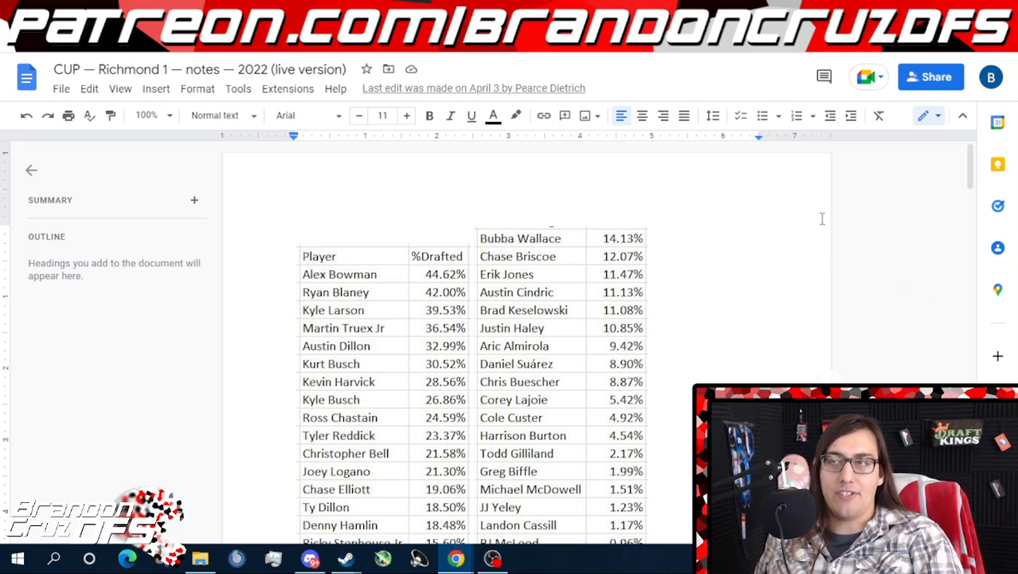
key("ctrl+f")
type("t")
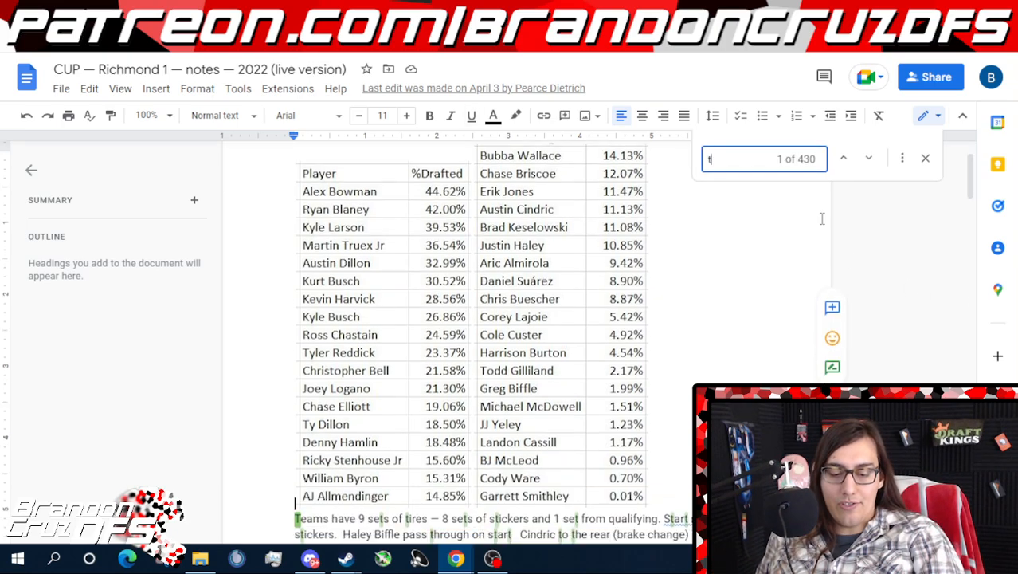
type("ape")
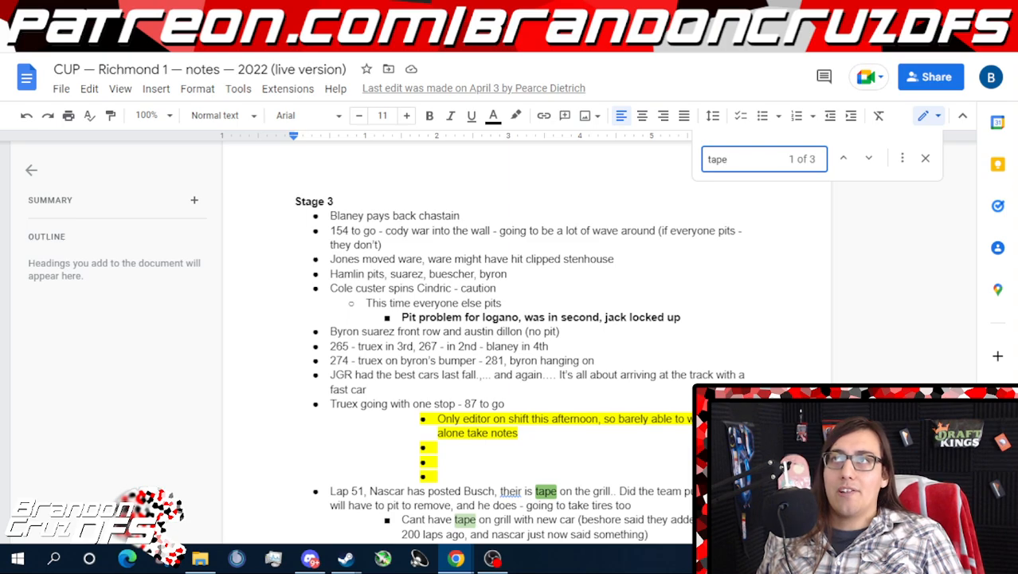
- Return to the supe1 sheet of the RICHMOND 2 spreadsheet and apply a white fill to the driver names in B2:B40
key("ctrl+super+Right")
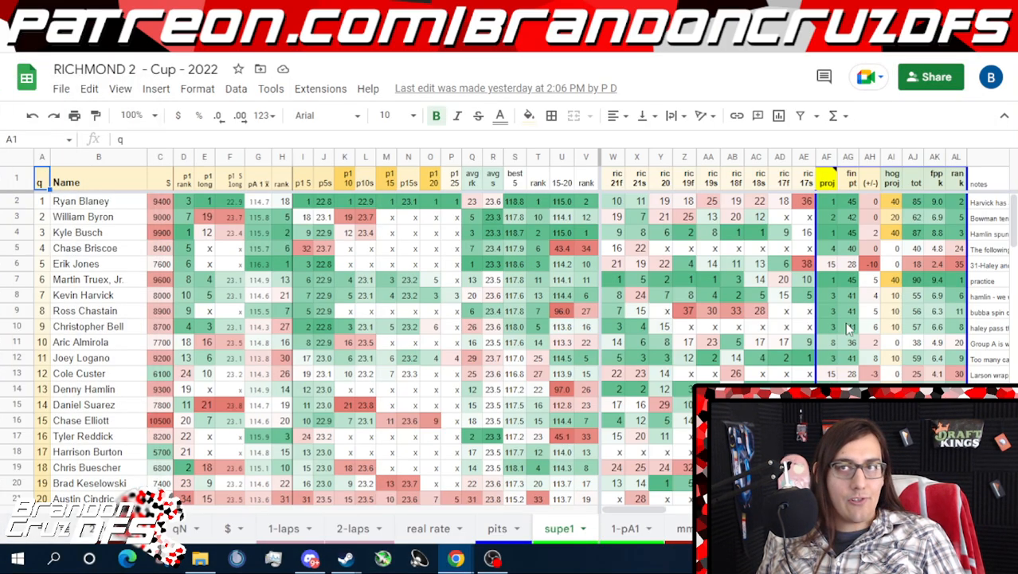
left_click(134, 204)
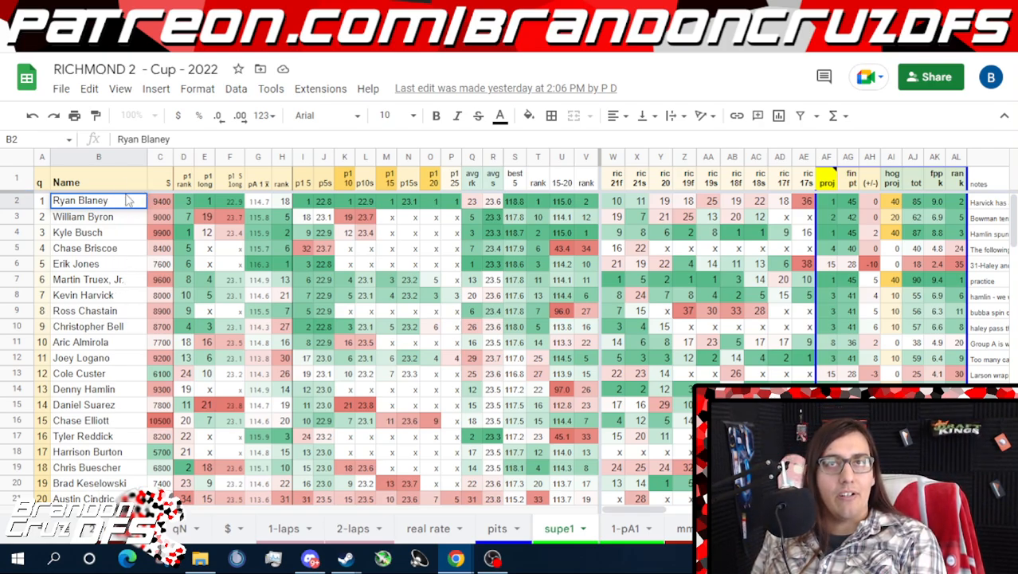
left_click(140, 248)
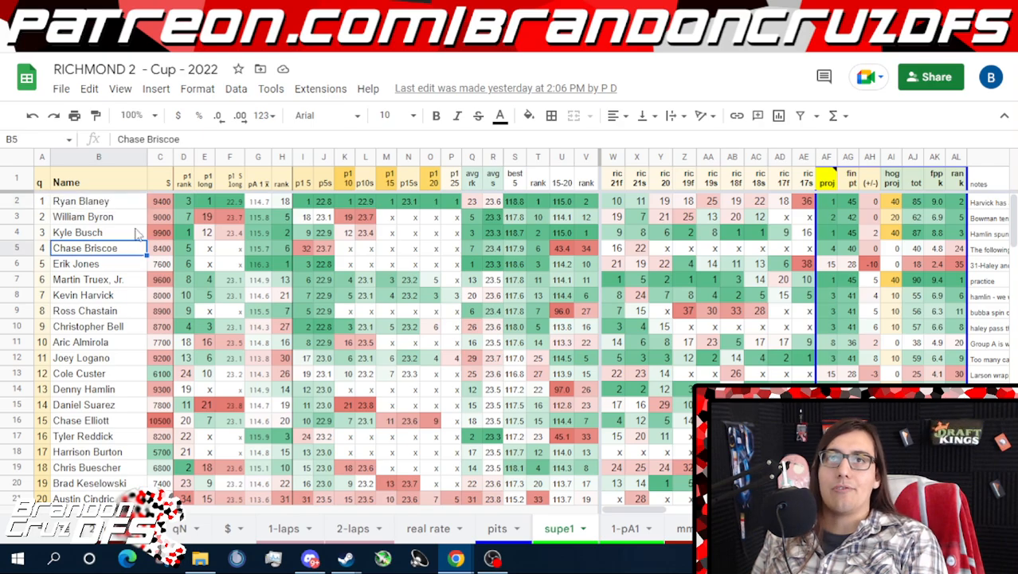
left_click_drag(136, 203, 133, 422)
scroll(388, 303, "up", 8)
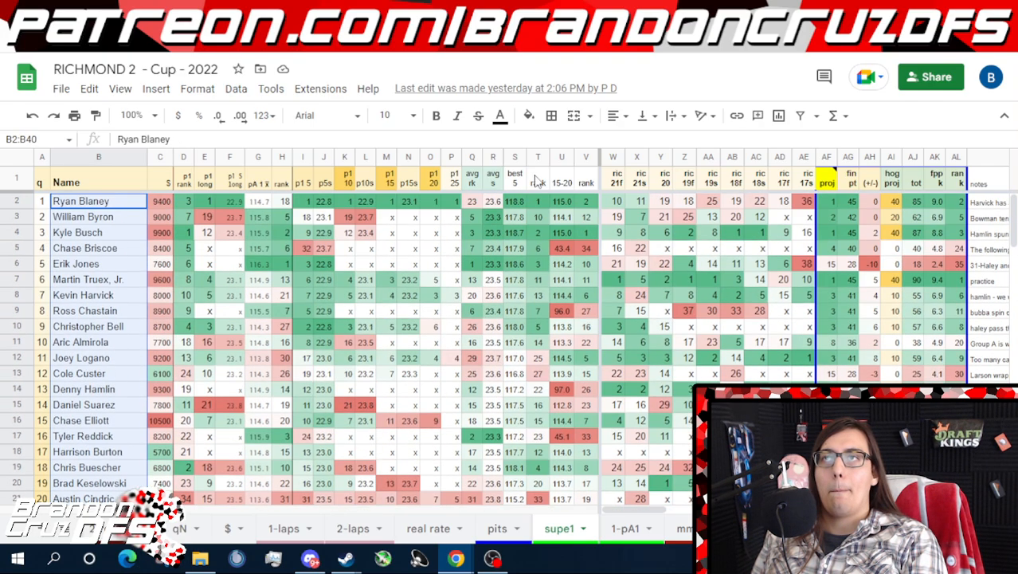
left_click(528, 115)
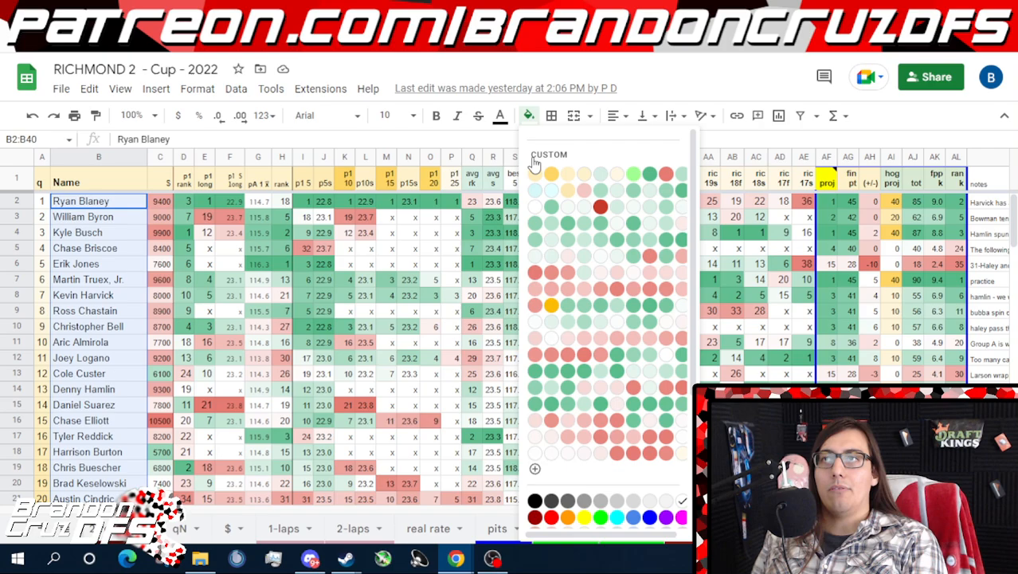
left_click(535, 500)
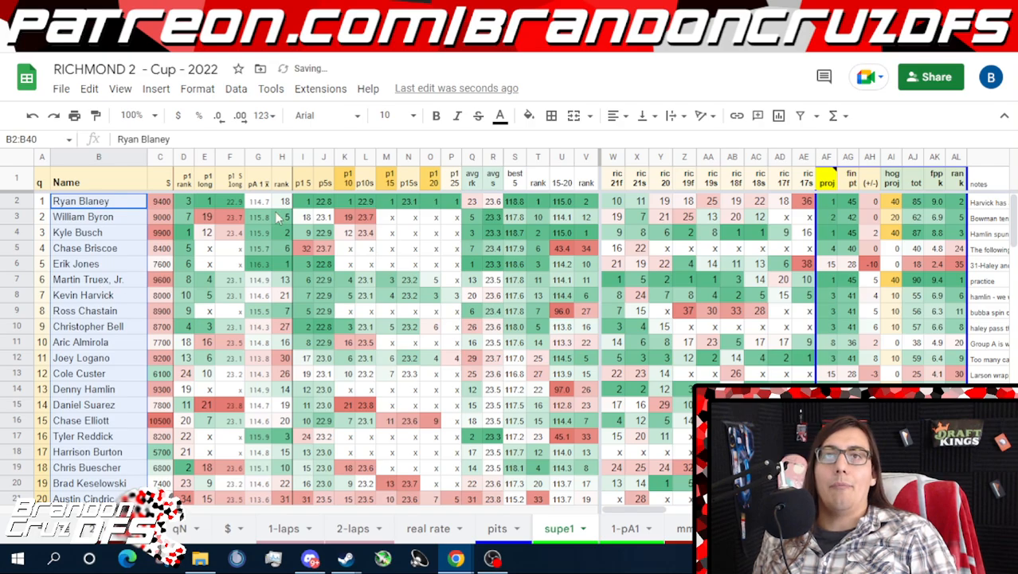
- Examine the supe1 sheet's salaries, practice ranks and projections from Ryan Blaney's row through the lower-ranked drivers
left_click(121, 206)
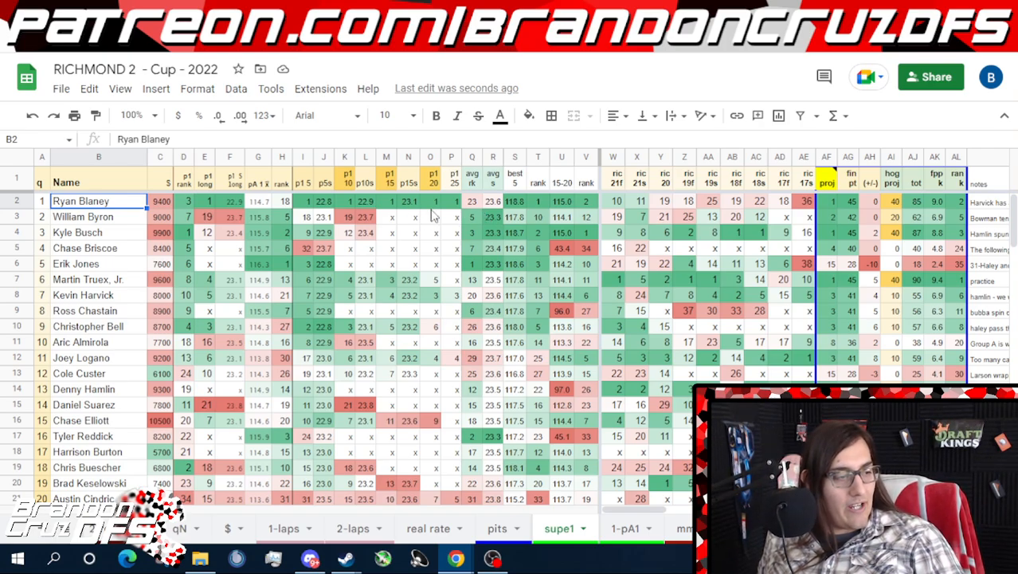
scroll(156, 351, "down", 4)
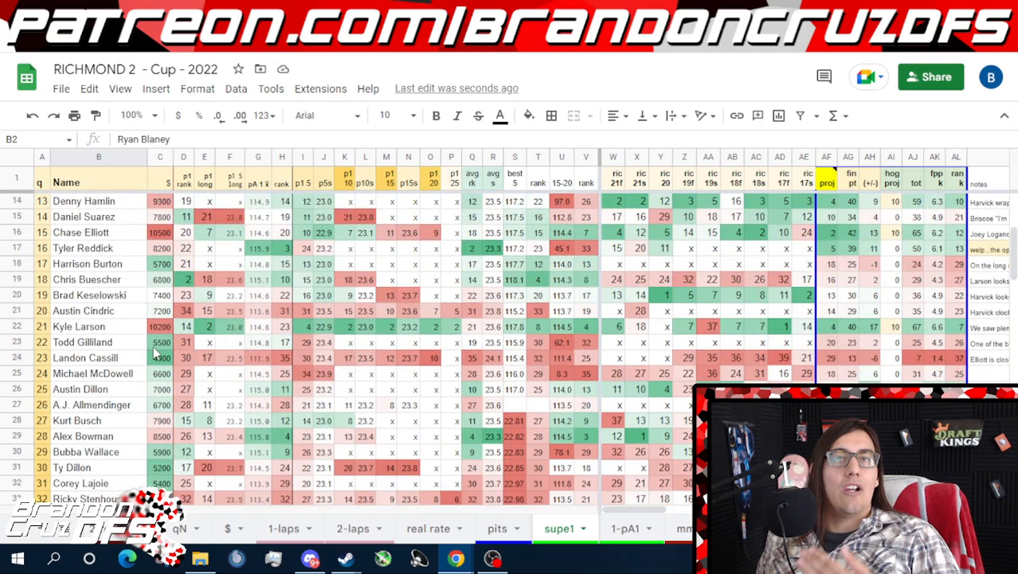
scroll(159, 350, "up", 4)
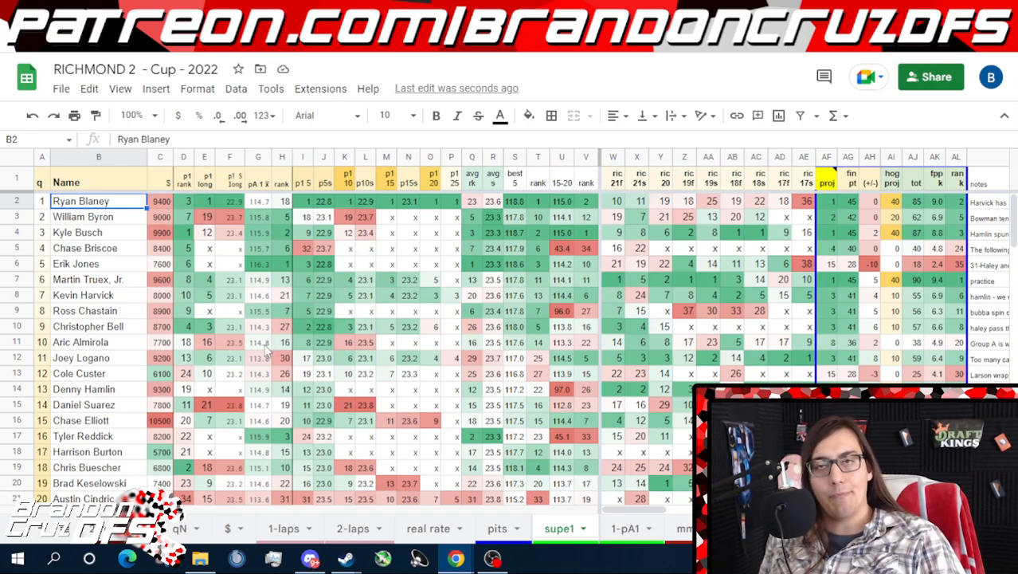
scroll(151, 382, "down", 5)
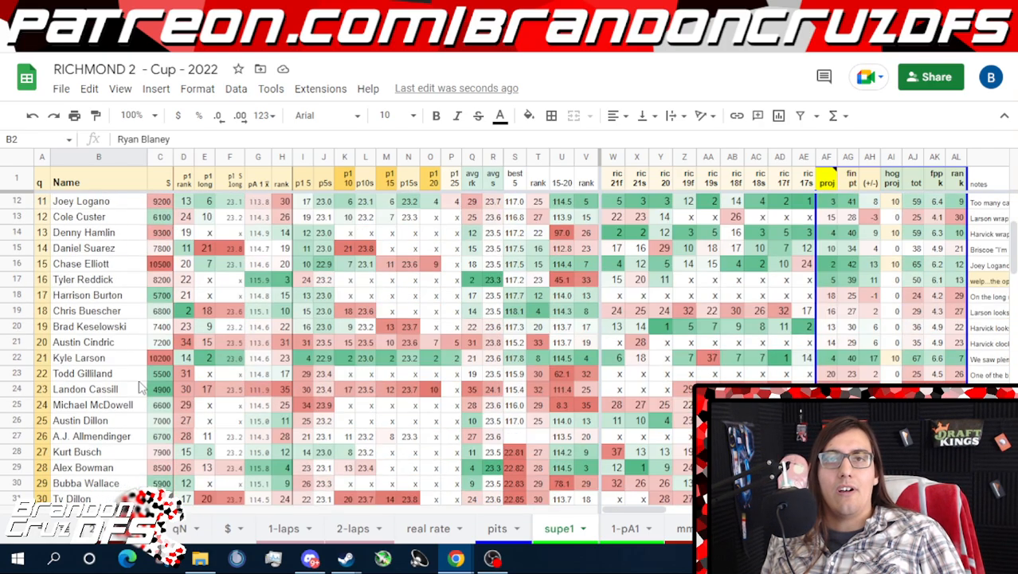
scroll(139, 386, "down", 3)
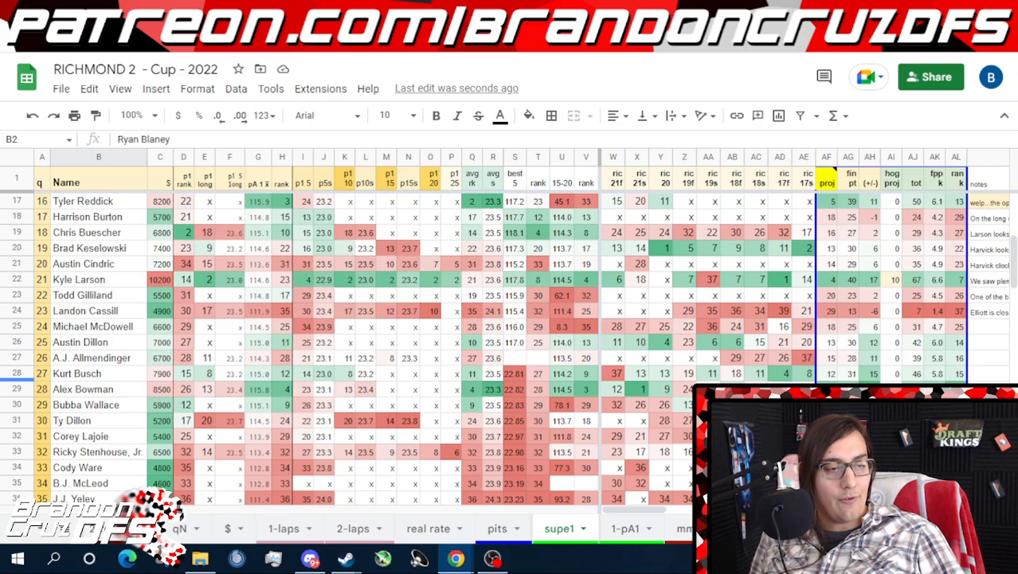
scroll(255, 234, "up", 5)
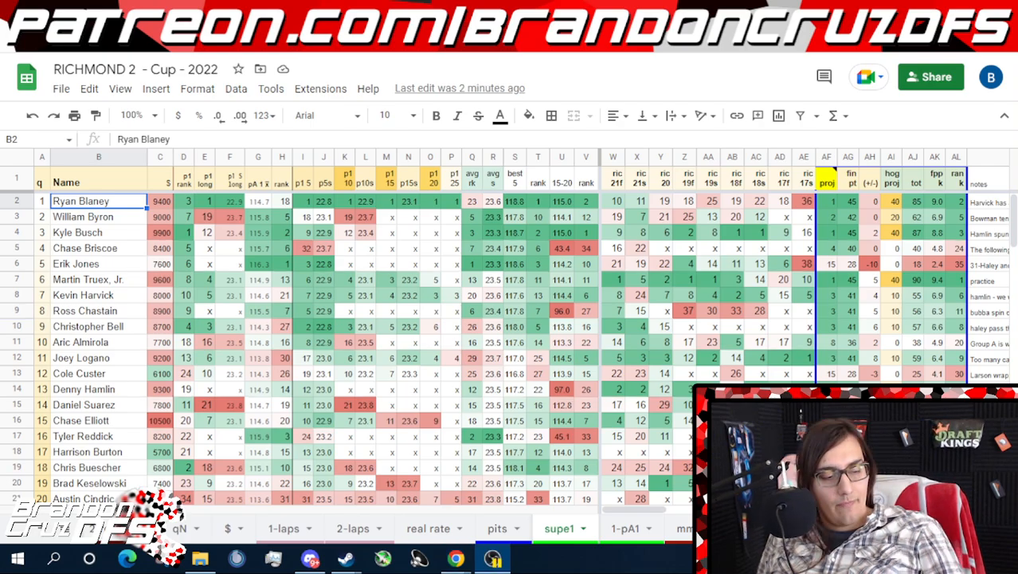
left_click(626, 10)
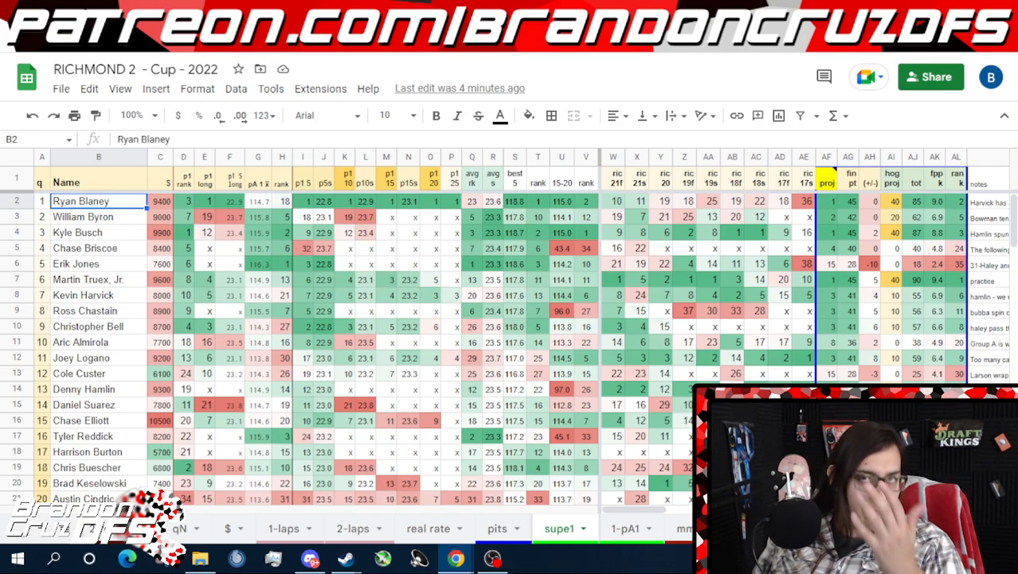
scroll(205, 302, "down", 1)
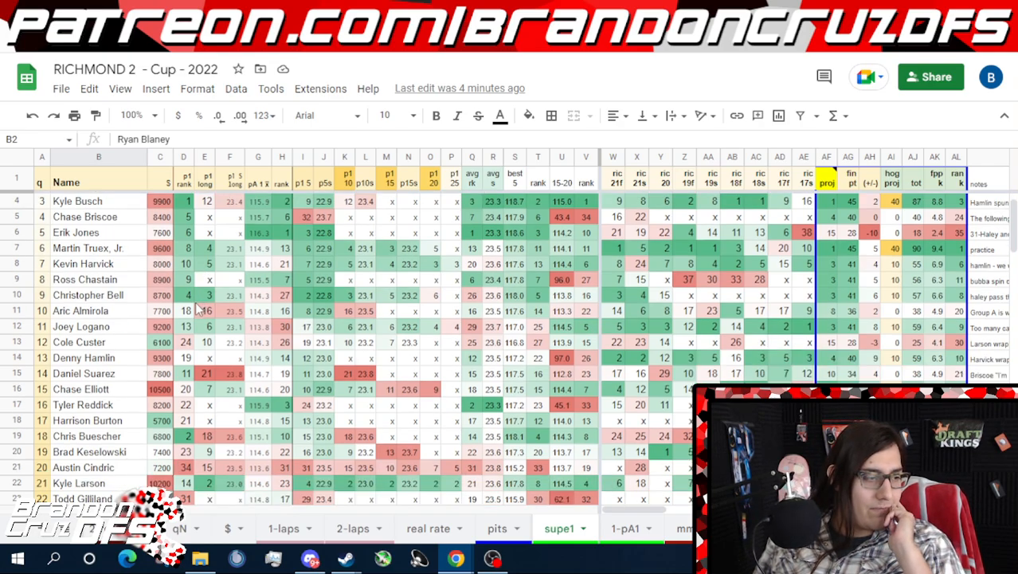
scroll(153, 375, "down", 1)
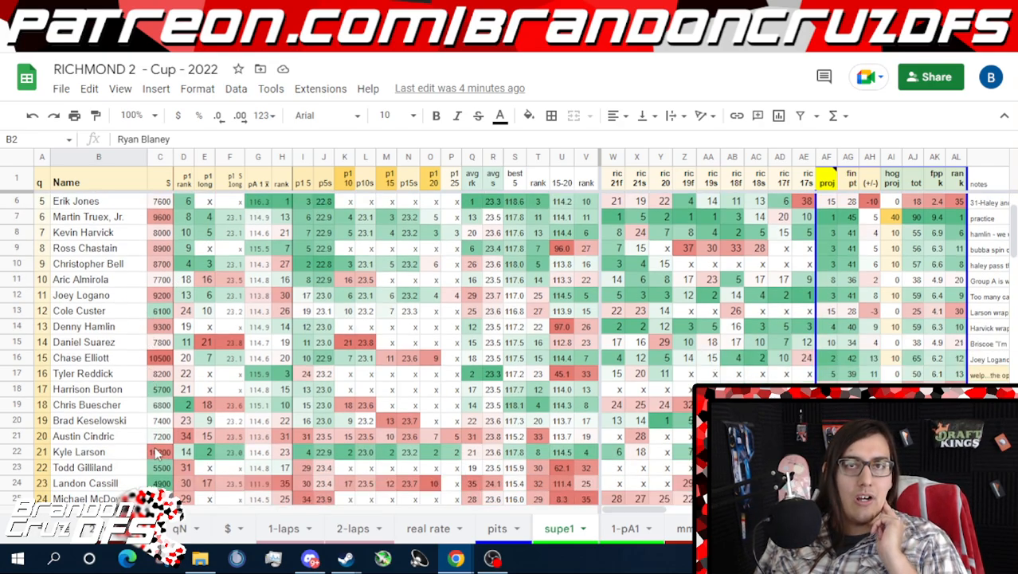
scroll(157, 453, "down", 3)
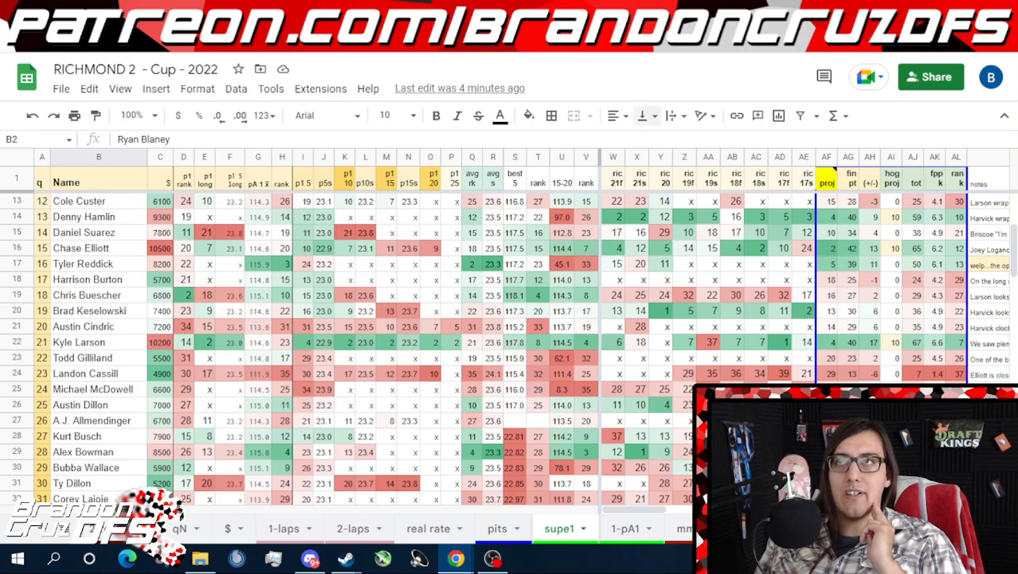
- Review the full driver scoring list on the 7rich sheet of the ++Optimals - Cup - 2022 spreadsheet
left_click(583, 11)
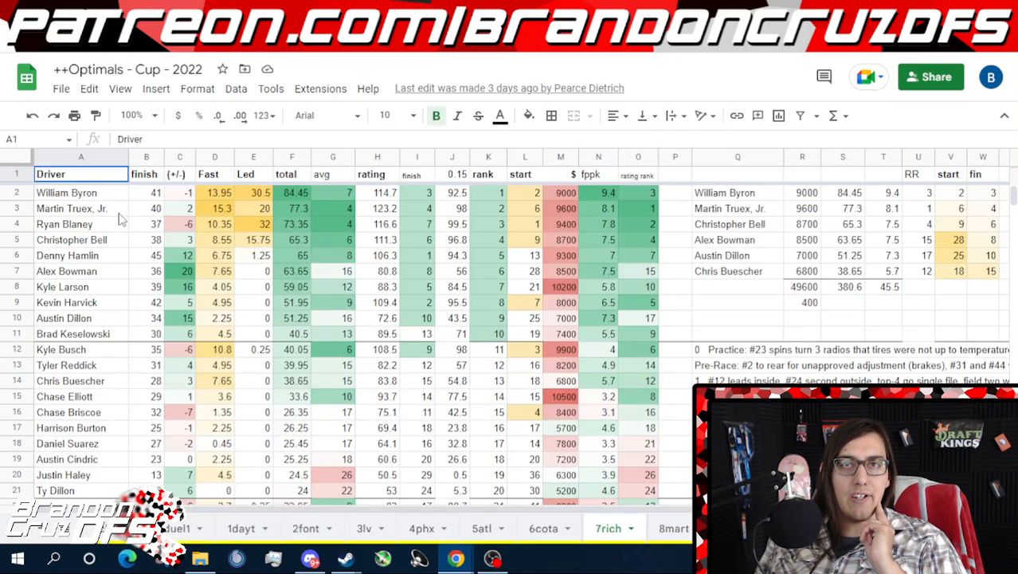
scroll(118, 319, "down", 3)
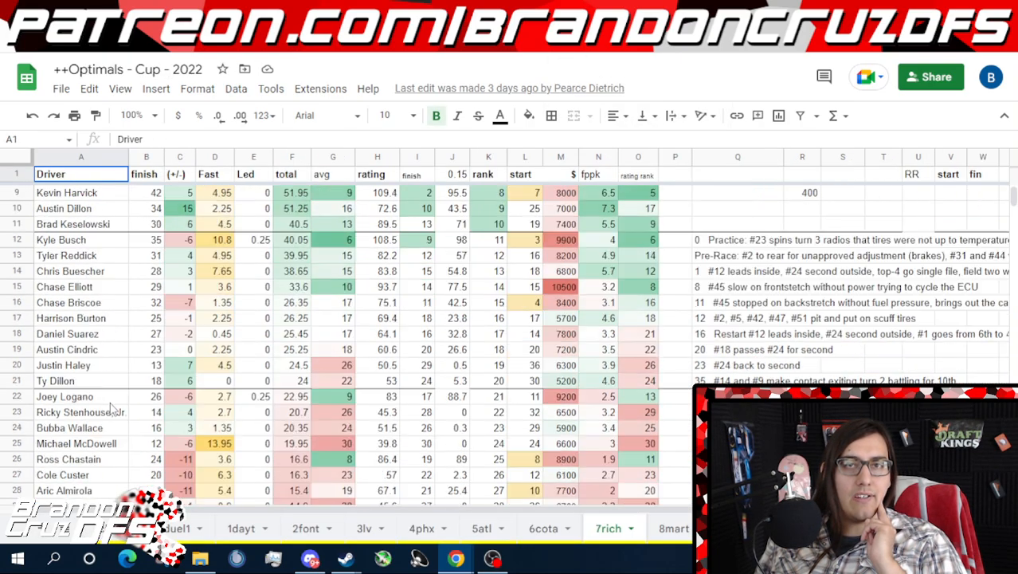
scroll(112, 408, "down", 5)
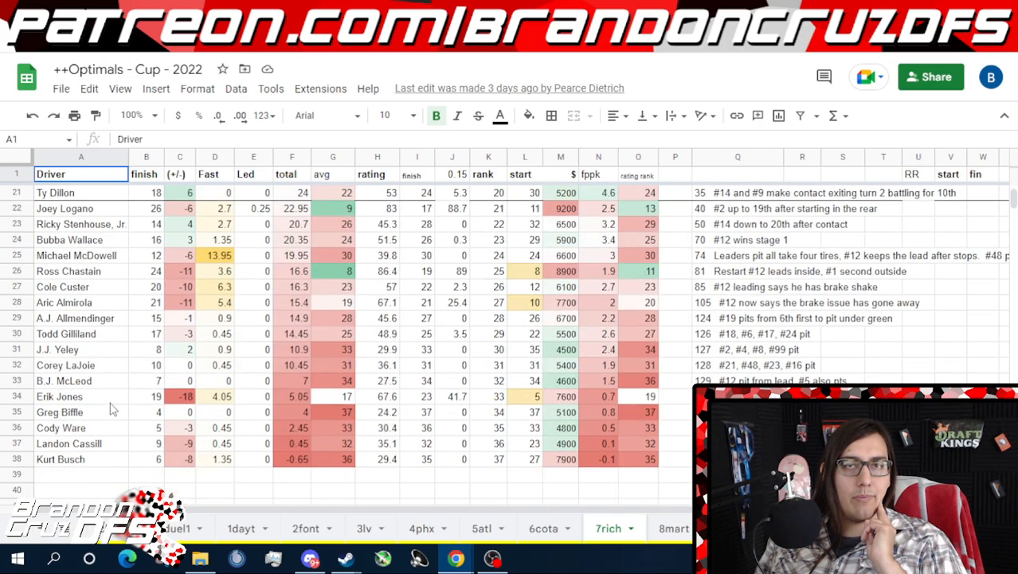
scroll(111, 408, "up", 7)
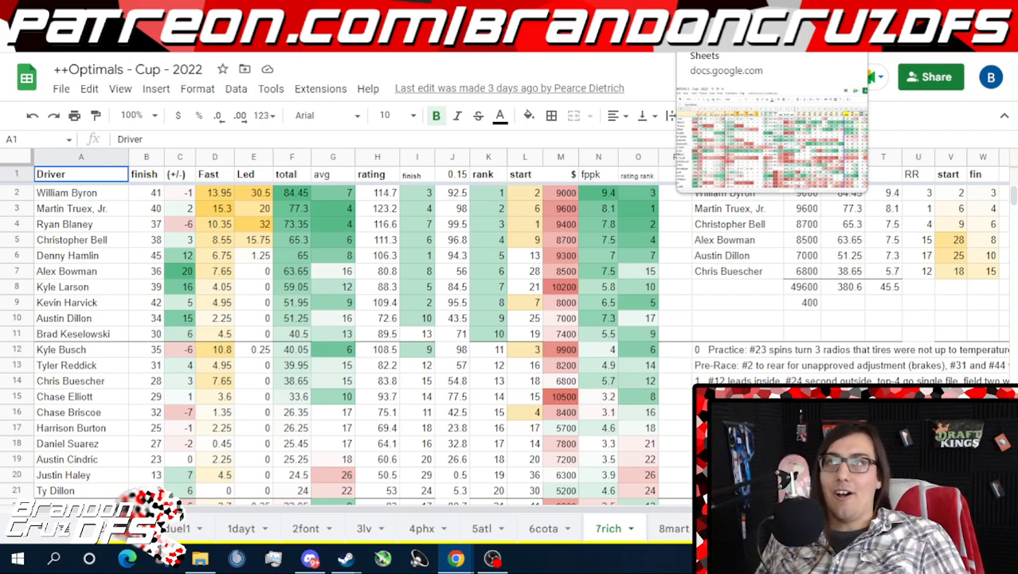
- Open the "Real Rating — CUP — lap-by-lap — 2022" spreadsheet from the shared "cup — seasonal — 2022" Drive folder
left_click(729, 16)
left_click(637, 16)
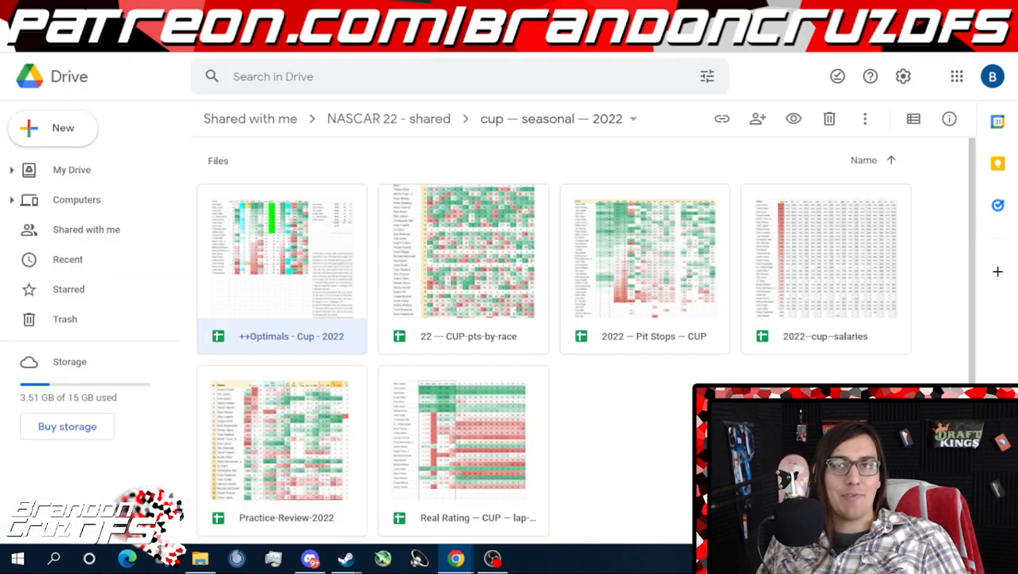
left_click(550, 16)
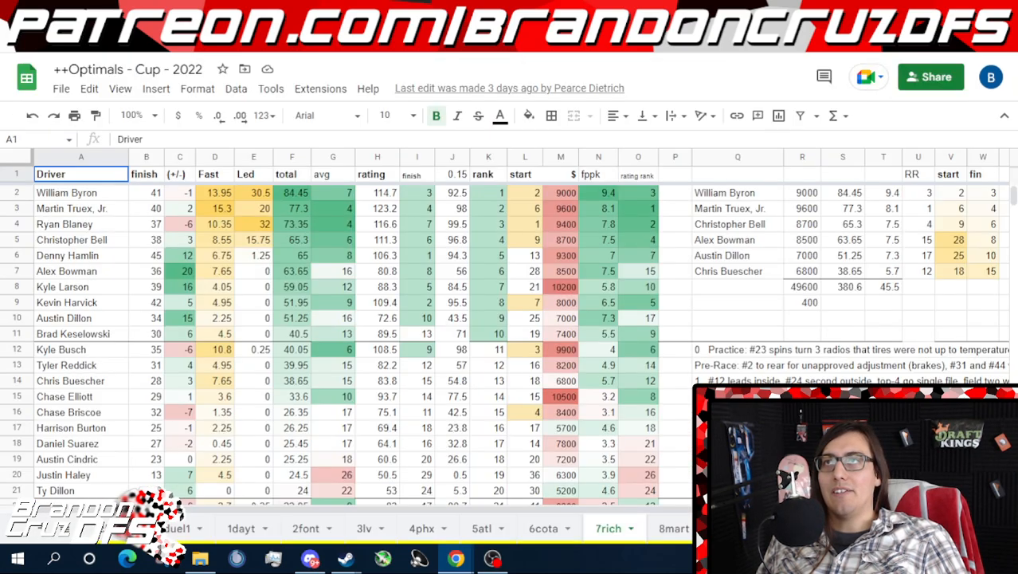
left_click(637, 16)
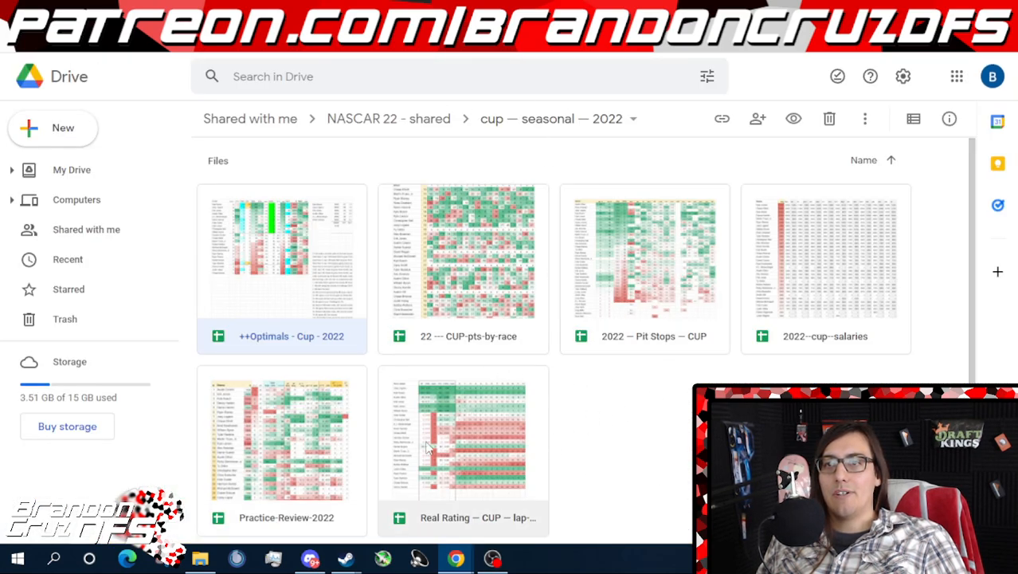
double_click(524, 484)
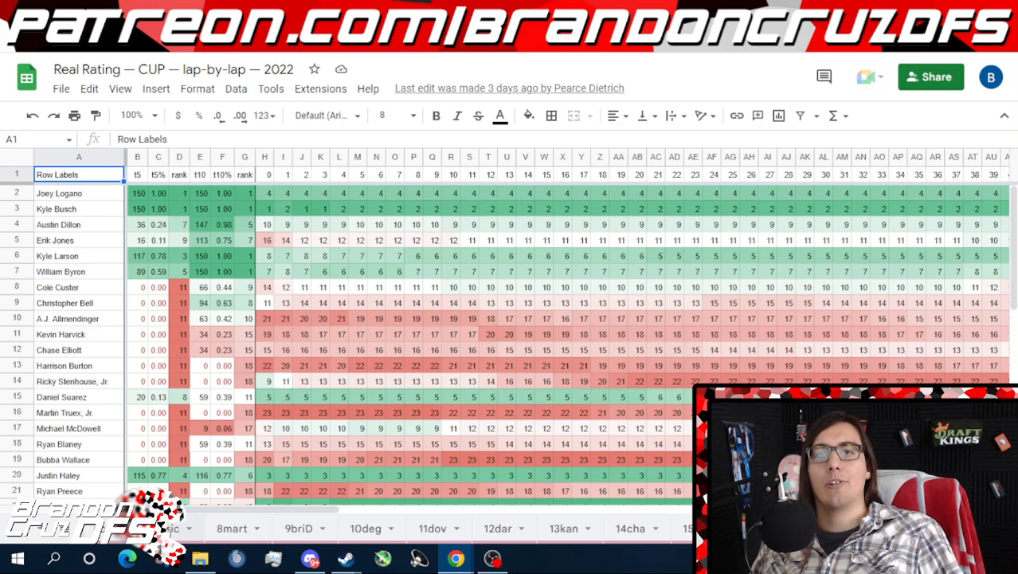
- Open the Richmond sheet and follow the back-of-the-field drivers from Corey LaJoie to Greg Biffle to about laps 290 to 336
left_click(171, 528)
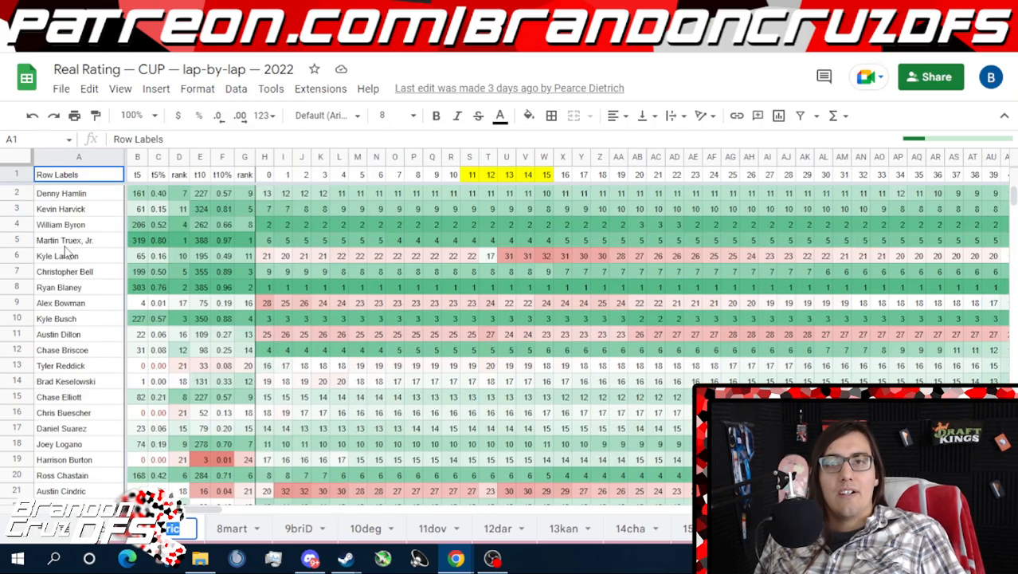
scroll(275, 250, "down", 10)
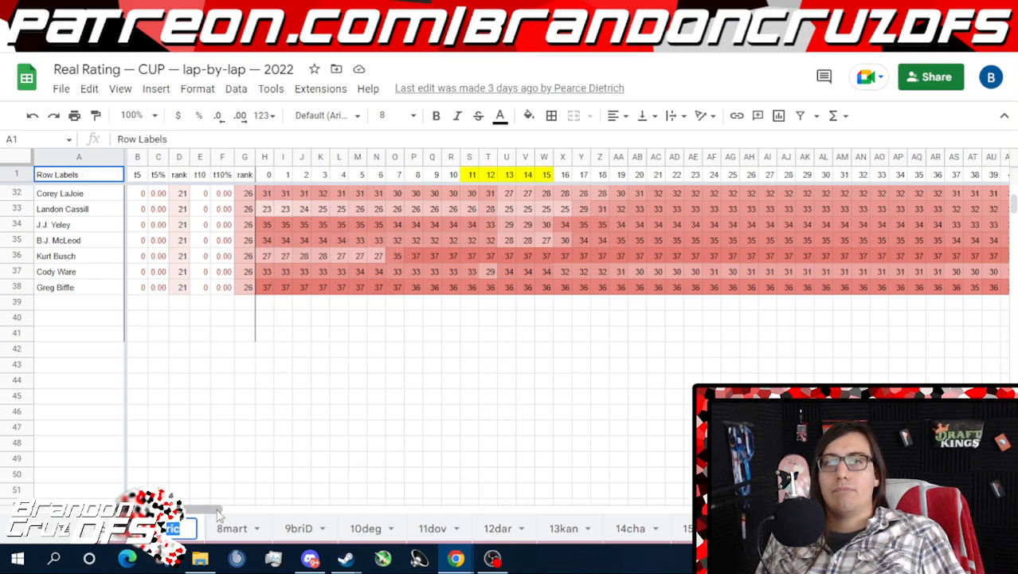
left_click_drag(222, 510, 734, 510)
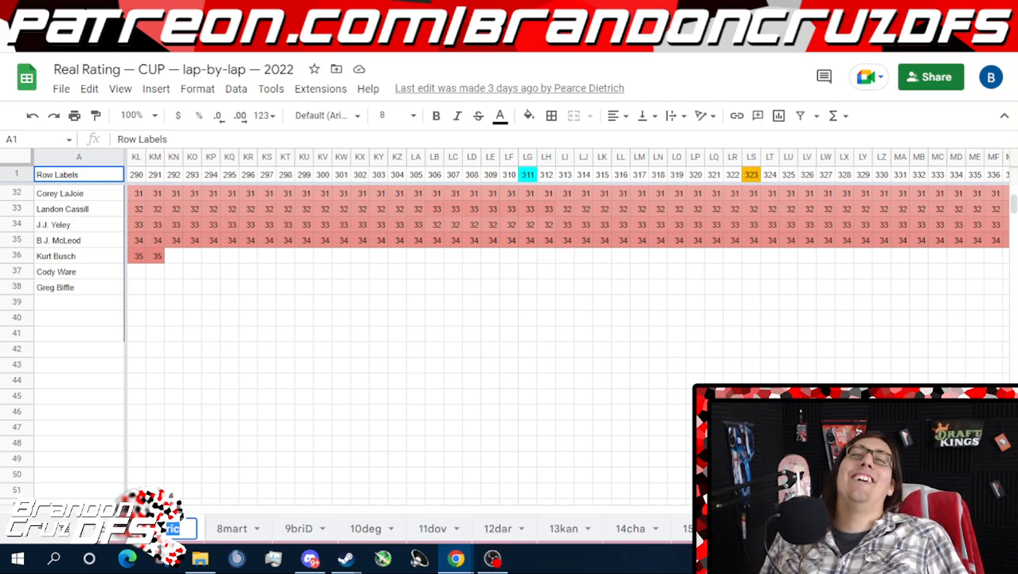
- Return to the RICHMOND 2 - Cup - 2022 spreadsheet and review the 1-pA1 sheet's lap-by-lap practice speeds, selecting Chase Elliott's row
left_click_drag(735, 510, 171, 491)
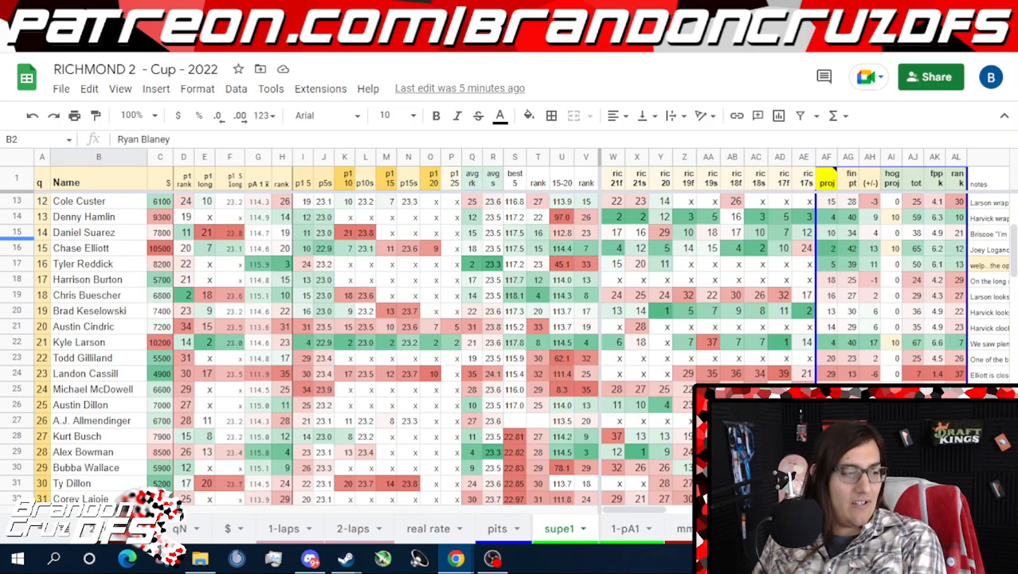
scroll(146, 294, "up", 3)
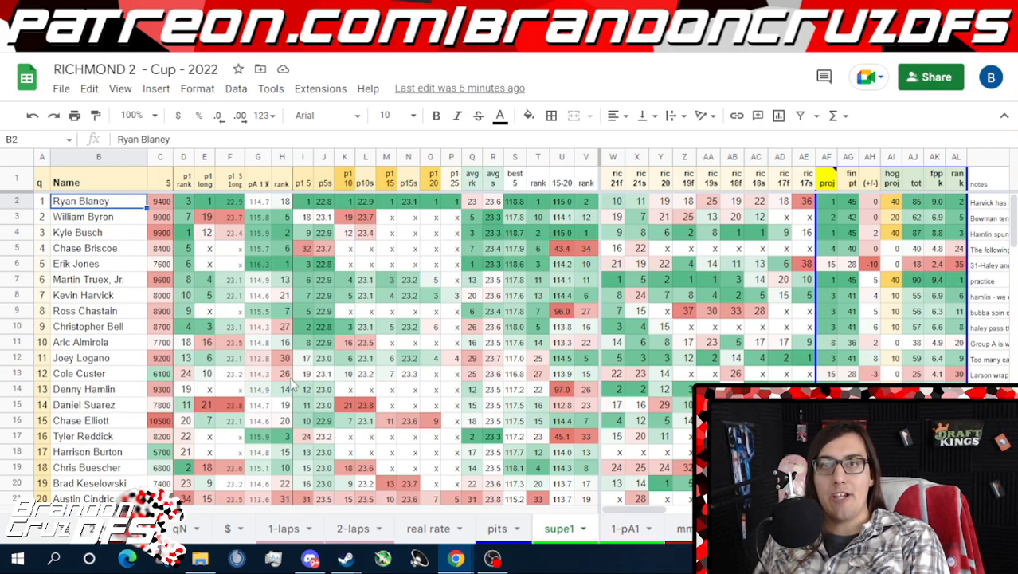
left_click(621, 529)
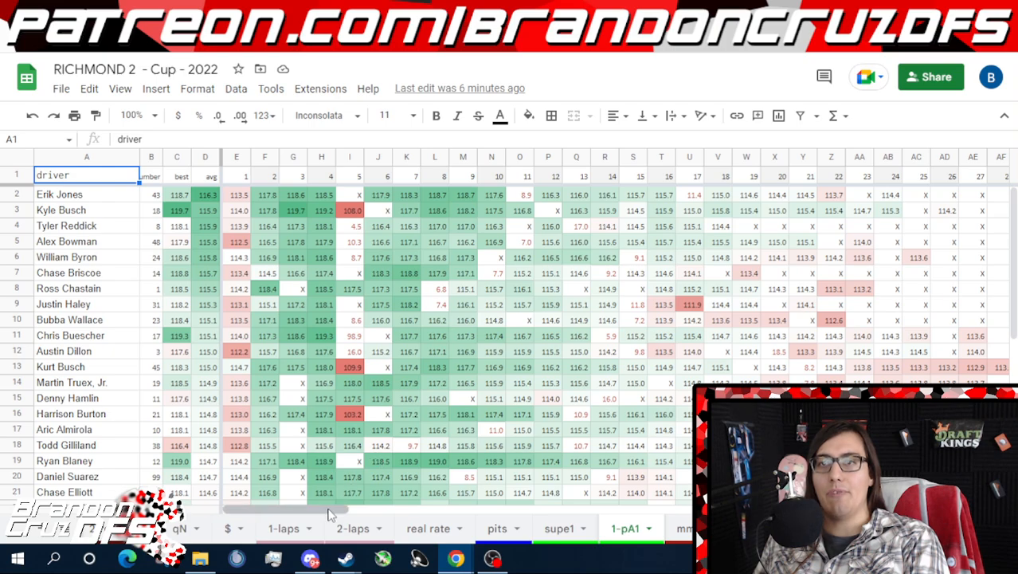
left_click_drag(339, 510, 401, 491)
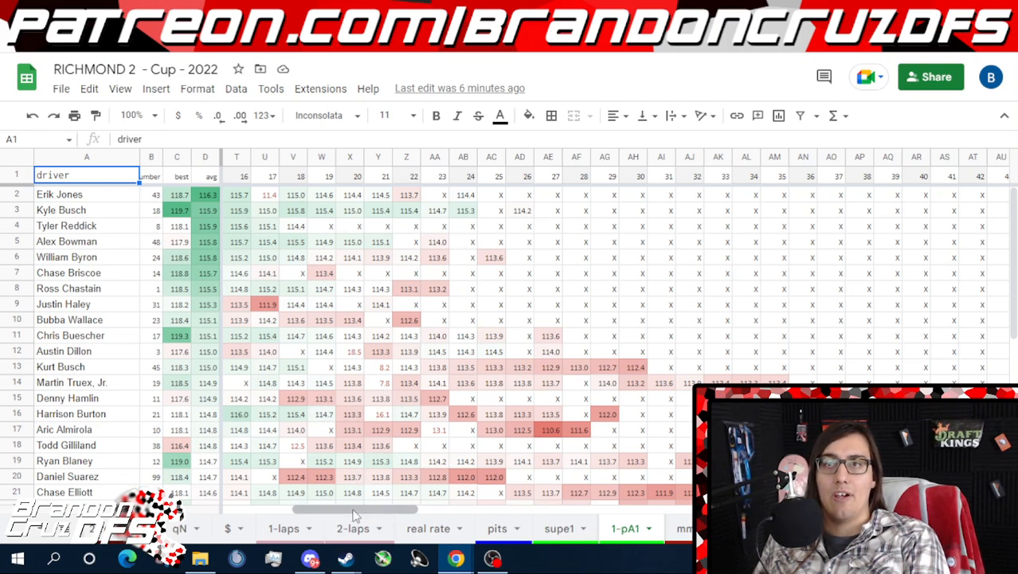
left_click_drag(365, 512, 251, 509)
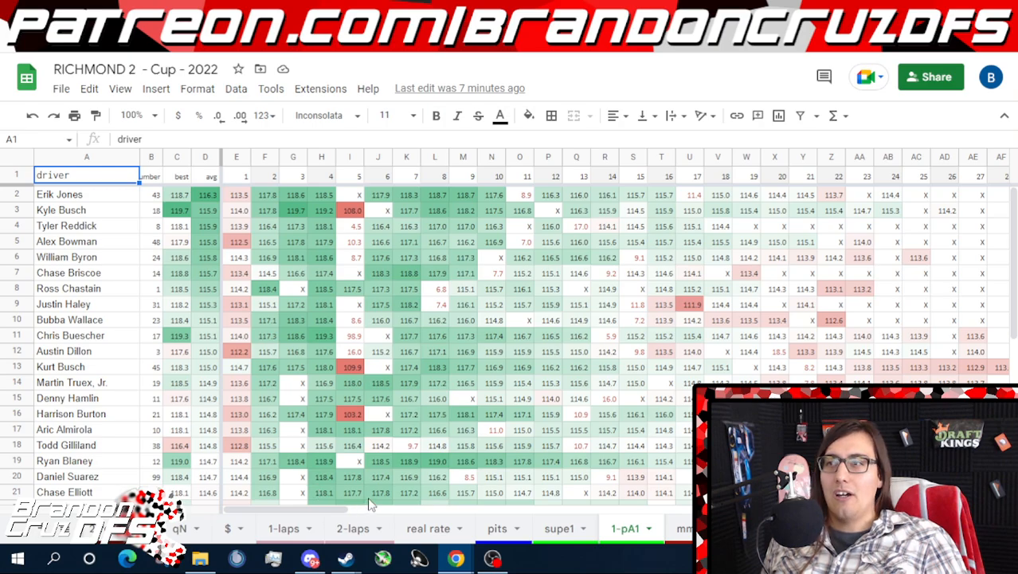
left_click(19, 491)
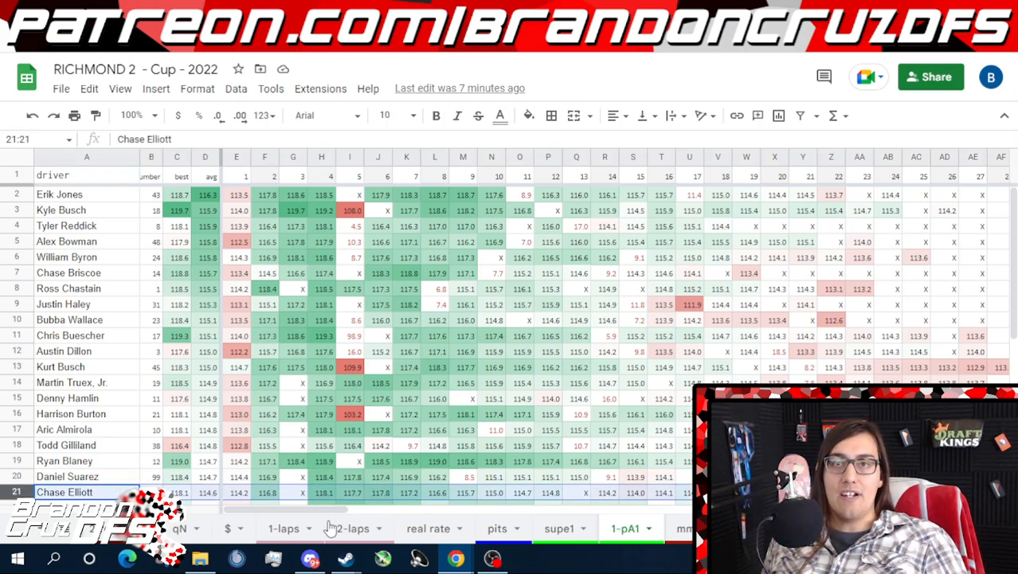
left_click_drag(344, 510, 301, 516)
- Select Chase Elliott's row in the Real Rating lap-by-lap spreadsheet and follow the running positions from the start to about lap 364
key("ctrl+Tab")
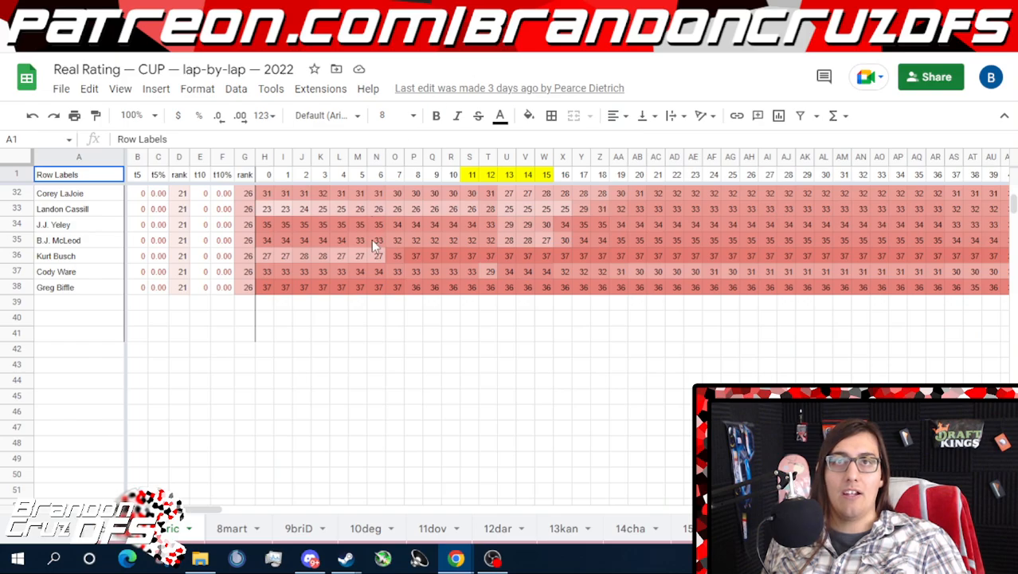
scroll(359, 284, "up", 10)
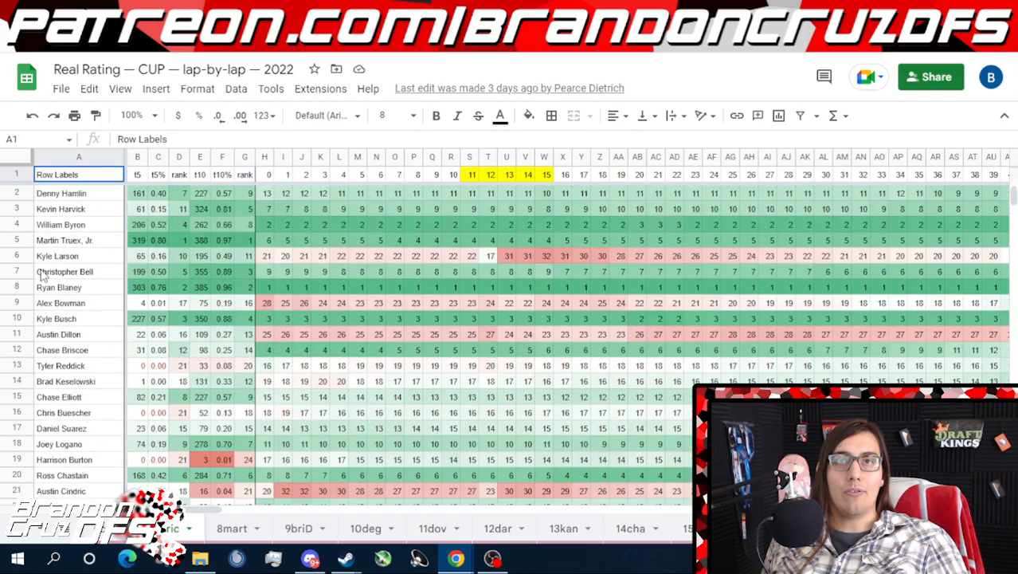
left_click(16, 397)
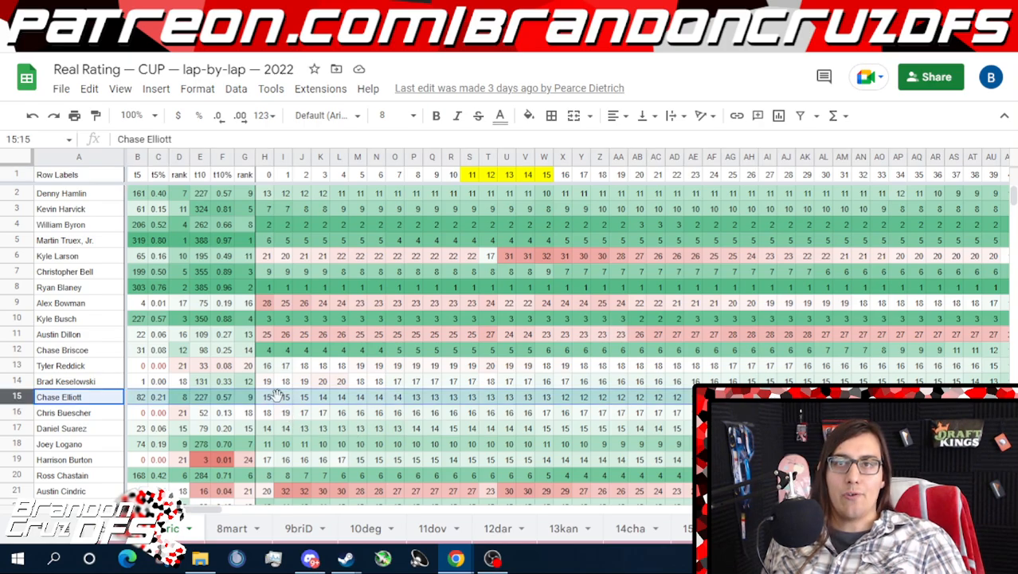
scroll(277, 396, "right", 5)
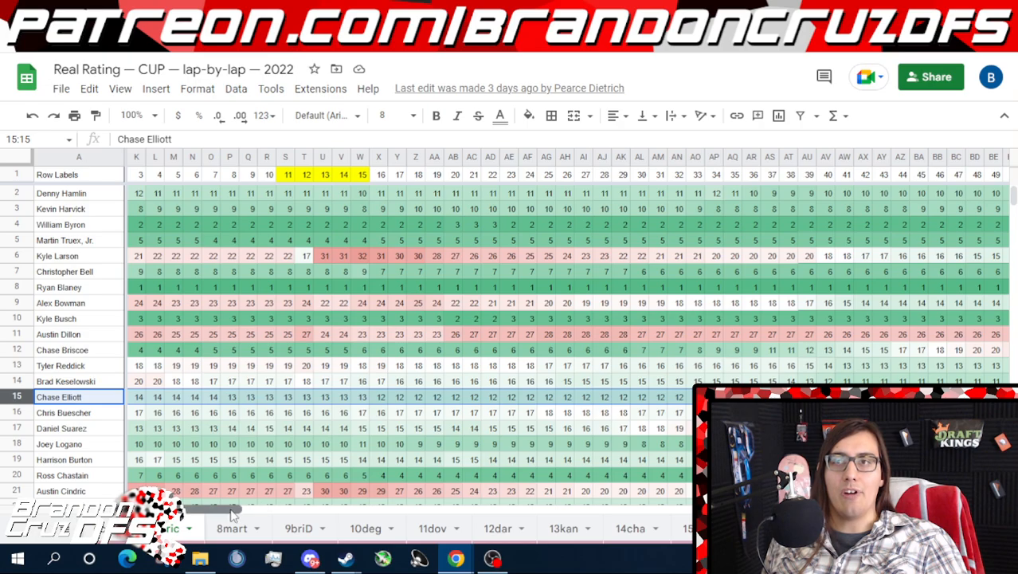
left_click_drag(232, 514, 728, 507)
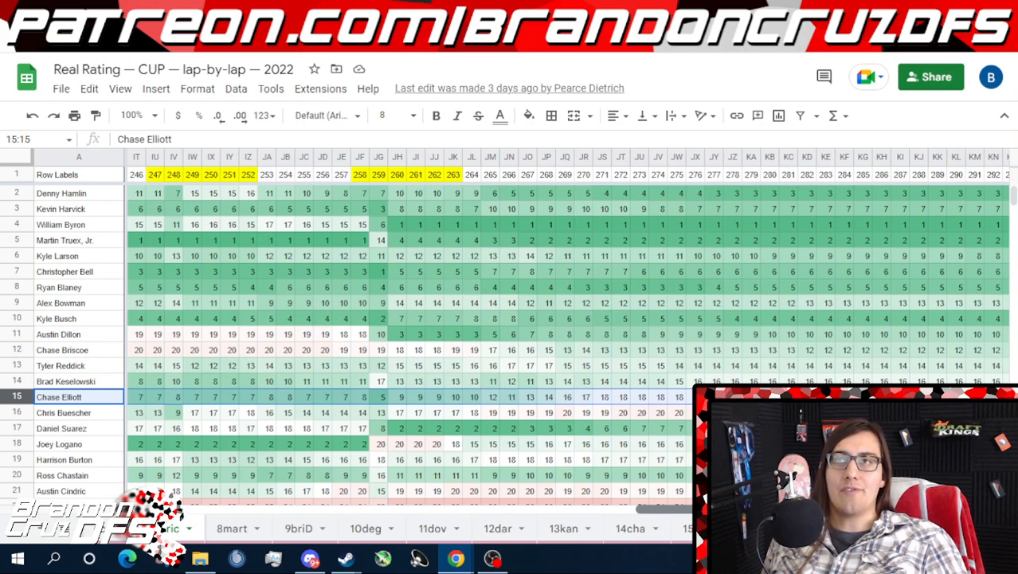
left_click_drag(721, 507, 695, 524)
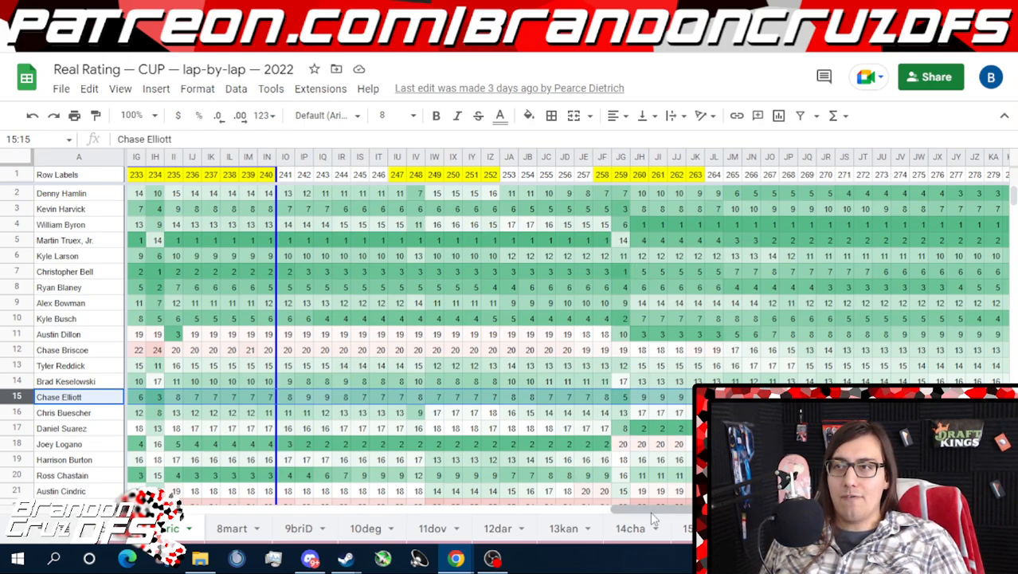
mouse_move(654, 510)
left_mouse_down()
mouse_move(913, 511)
mouse_move(598, 500)
mouse_move(664, 498)
left_mouse_up()
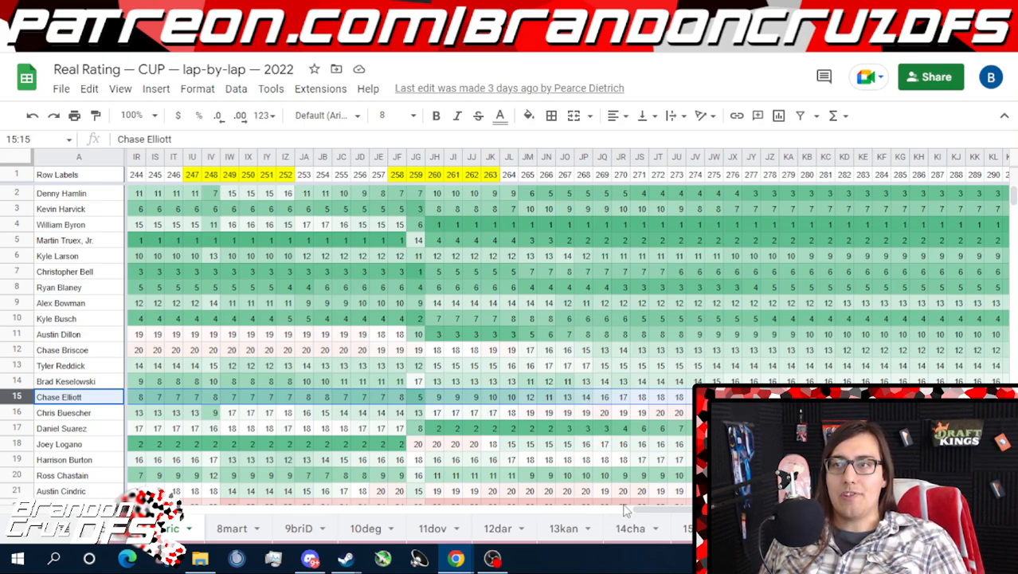
left_click_drag(682, 509, 832, 509)
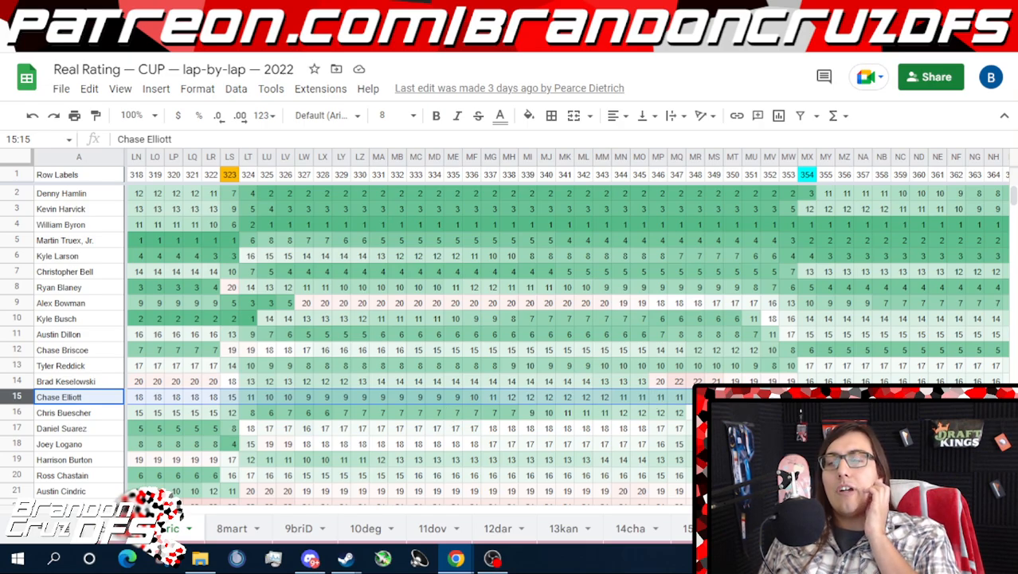
- Check Chase Elliott's closing laps and finish, and trace the running positions back through about lap 236 to the start
scroll(892, 159, "right", 15)
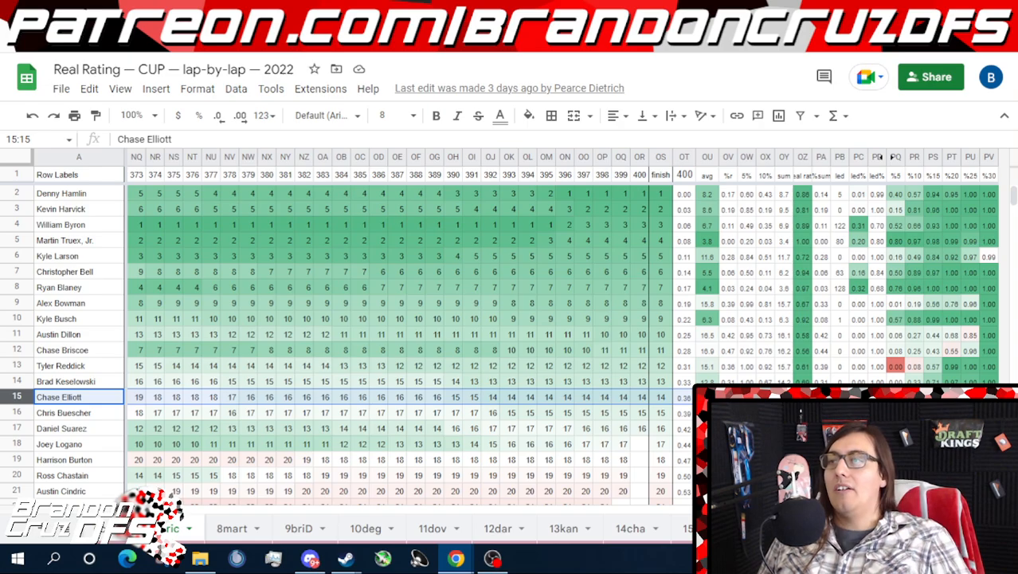
scroll(569, 345, "left", 13)
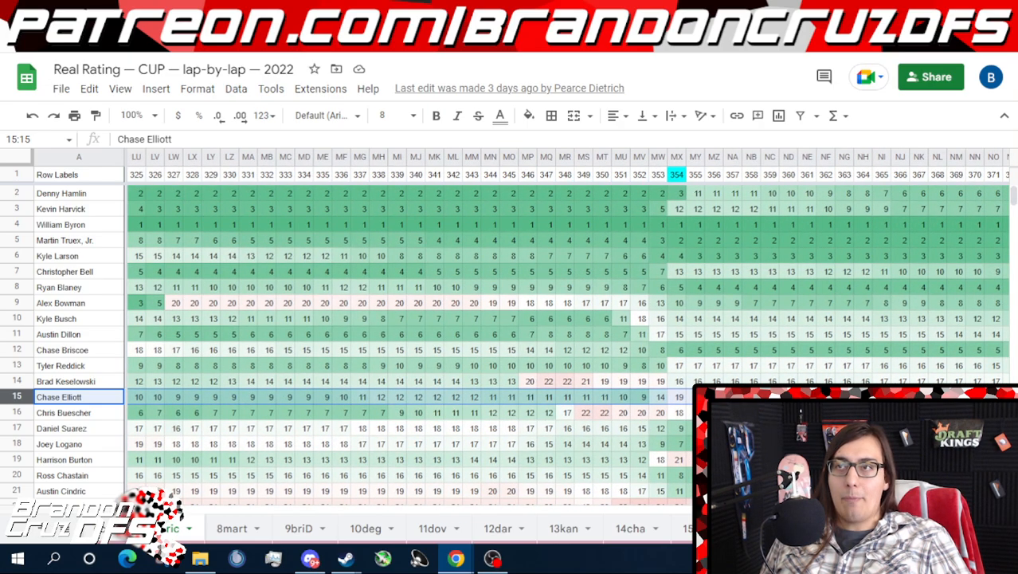
scroll(569, 345, "left", 8)
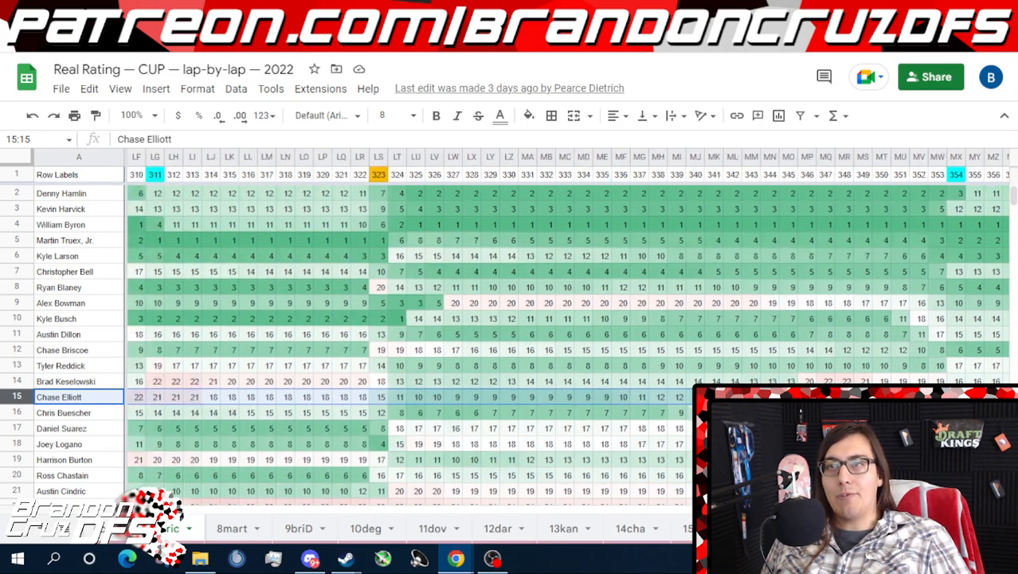
scroll(603, 379, "left", 20)
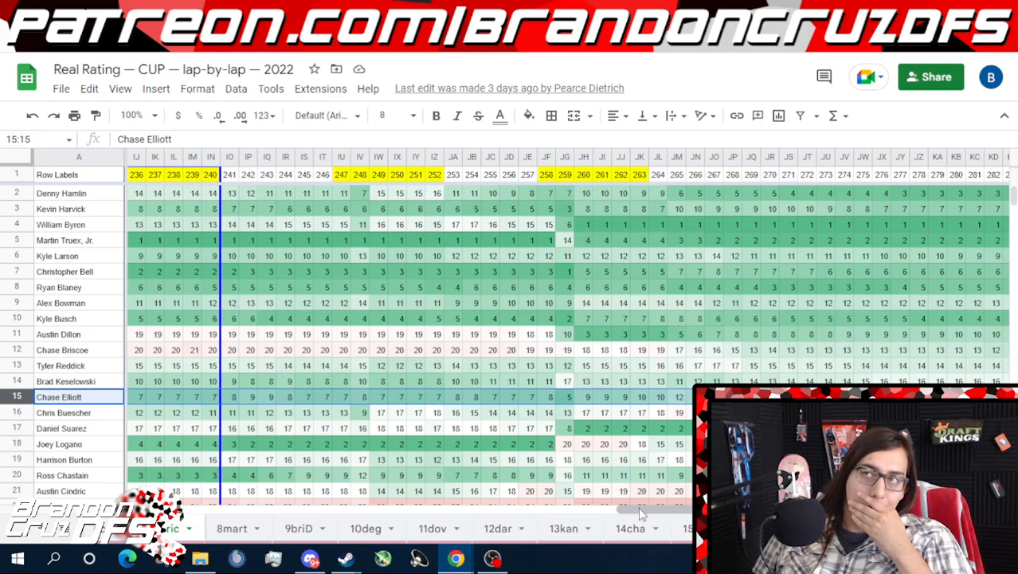
left_click_drag(638, 507, 151, 518)
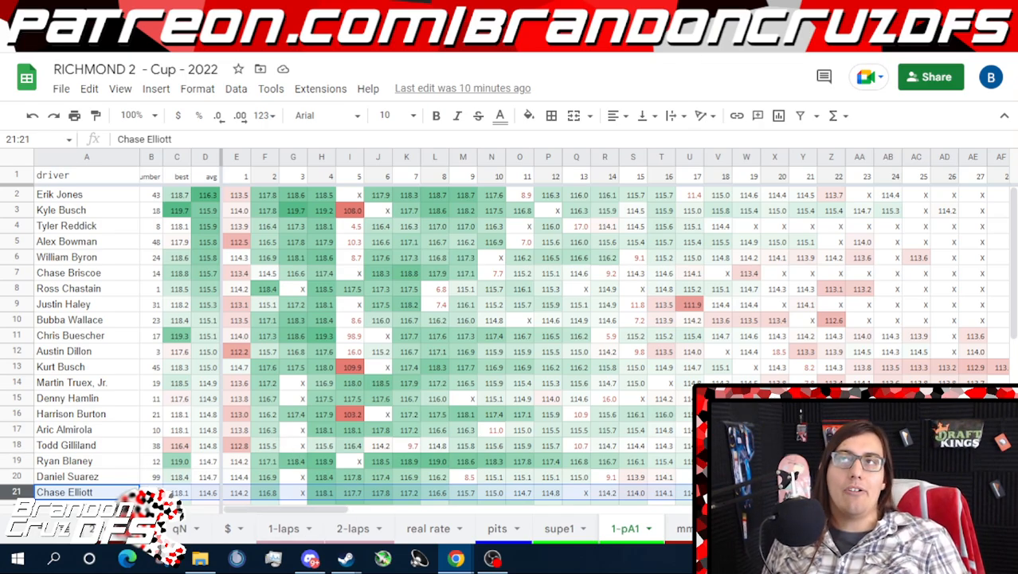
- Review the supe1 sheet of RICHMOND 2 - Cup - 2022, and open the projections sheet with pit ranks and a ric 22s column
left_click(612, 13)
left_click(318, 13)
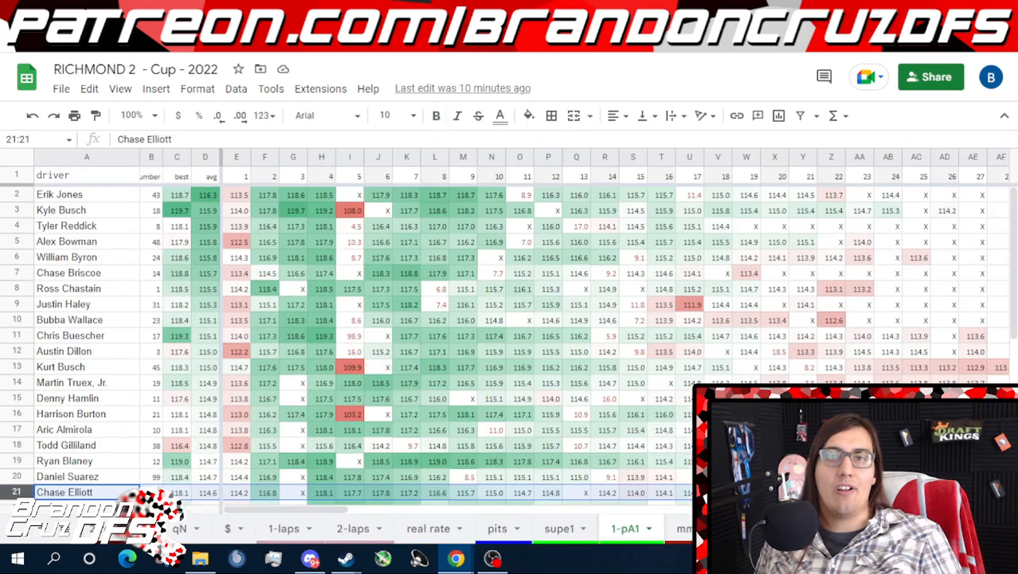
left_click(559, 537)
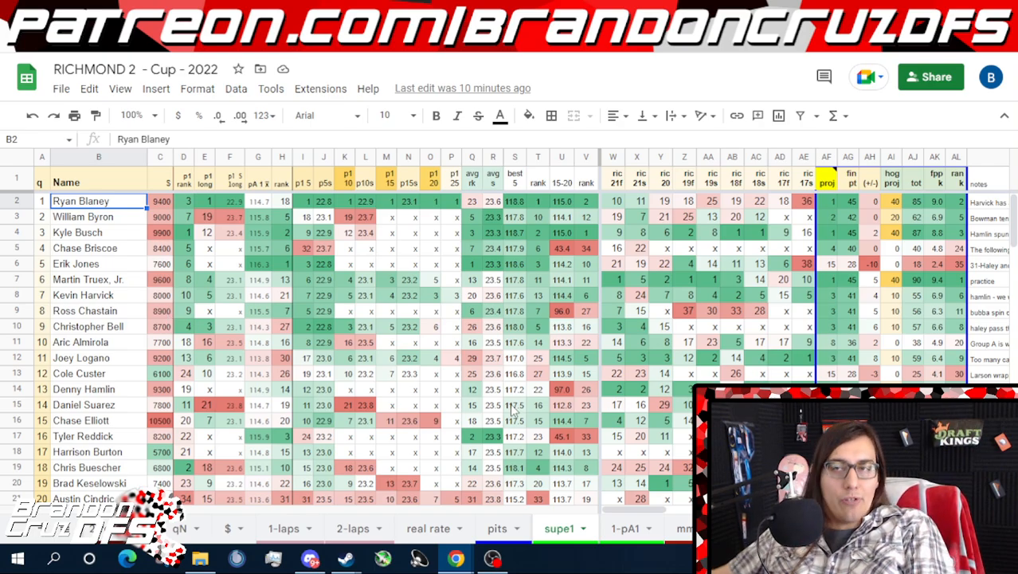
scroll(757, 529, "left", 12)
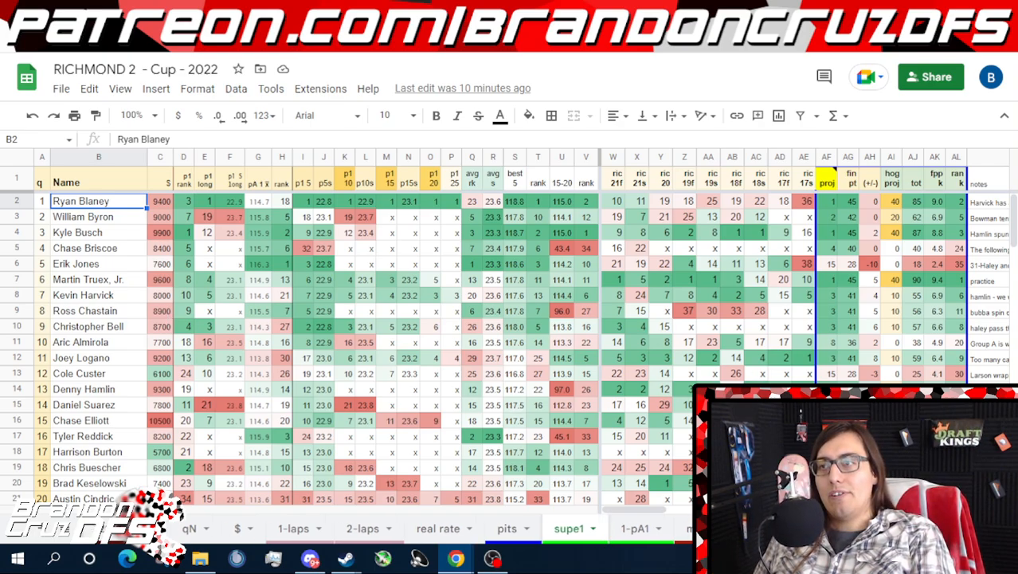
scroll(426, 528, "left", 1)
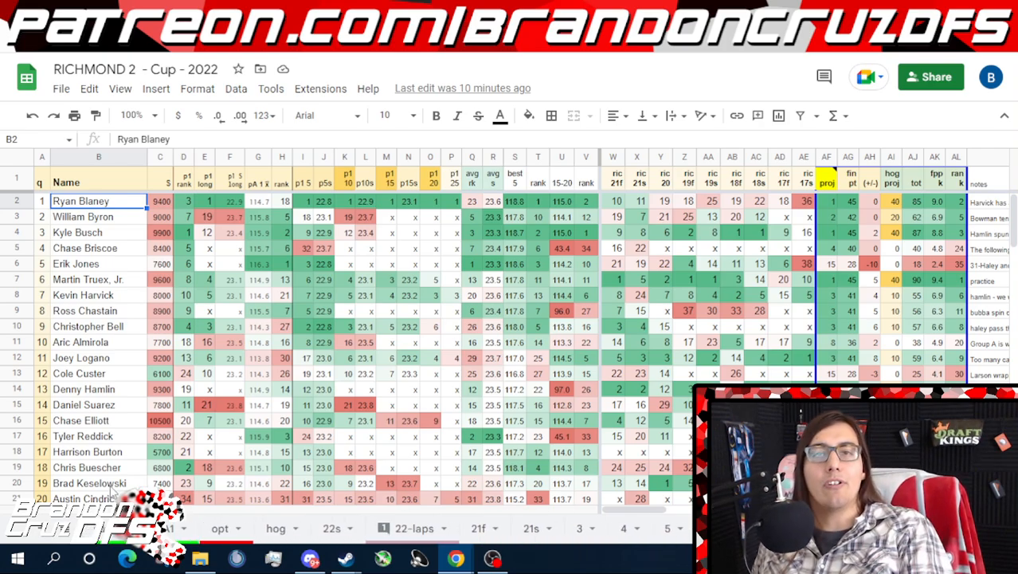
left_click(157, 529)
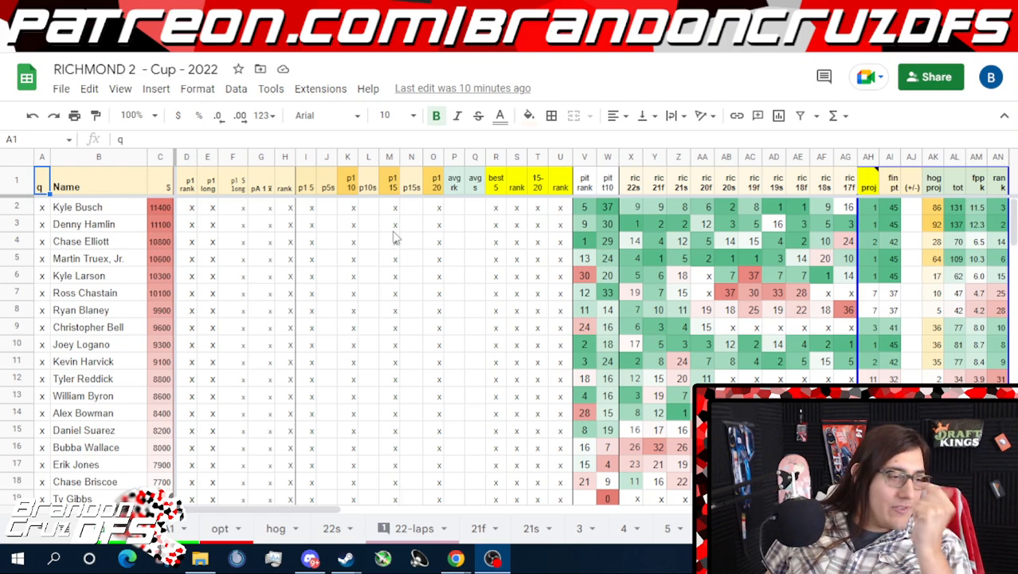
- Switch to Racing-Reference's 2022 Cup season schedule and highlight the 04/03/22 Richmond race row
left_click(456, 558)
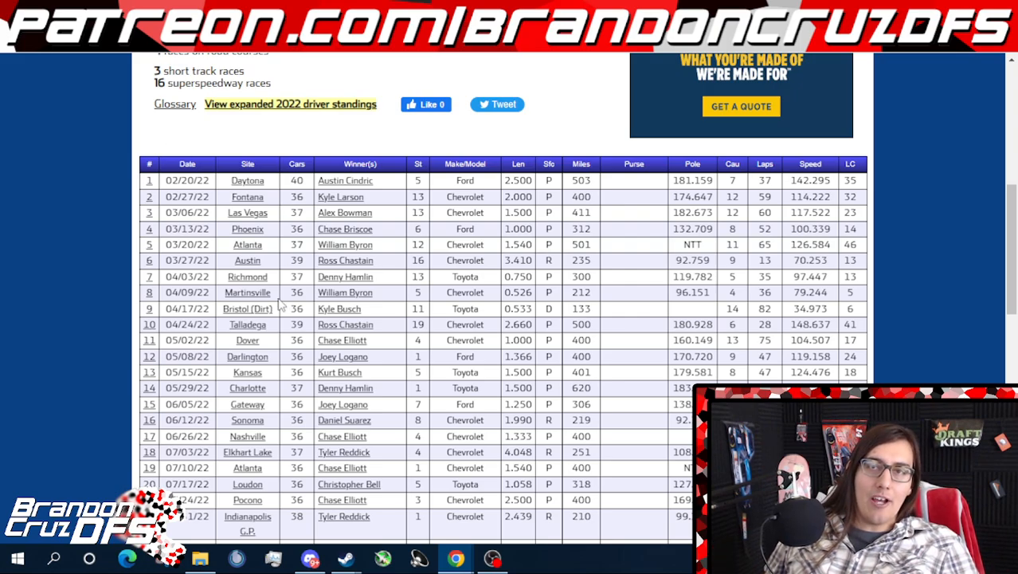
scroll(280, 303, "down", 3)
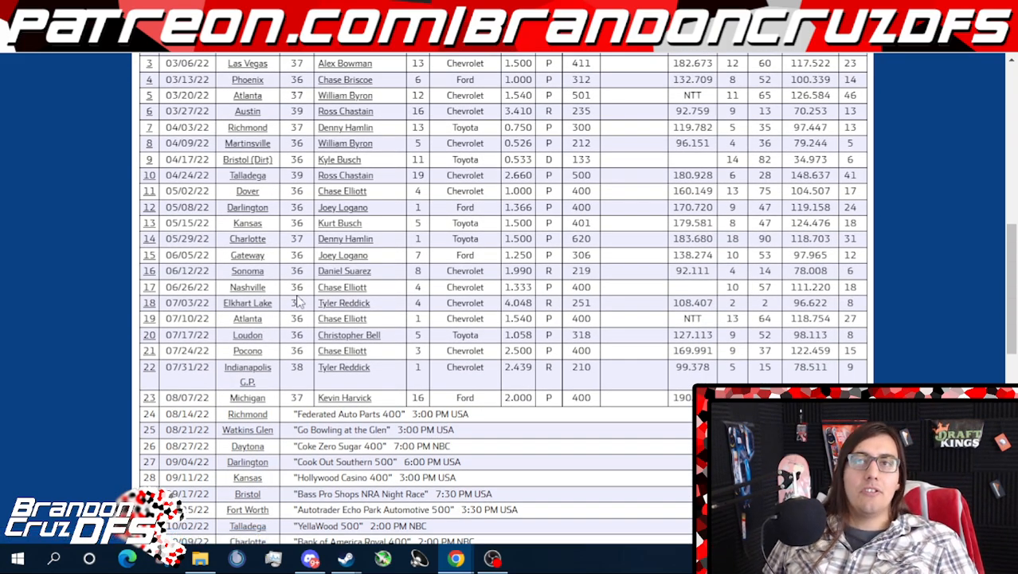
scroll(296, 301, "up", 3)
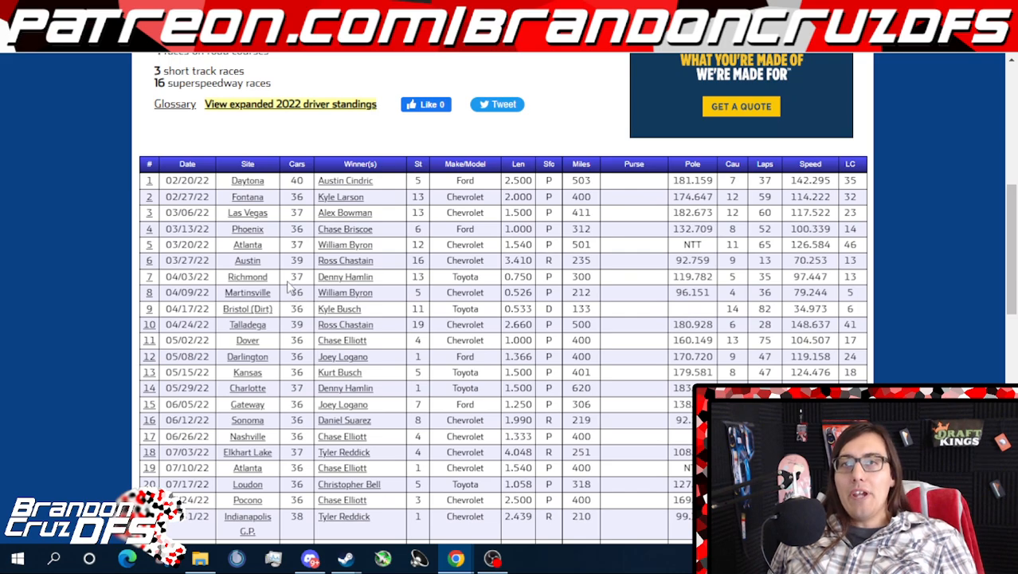
left_click_drag(158, 296, 148, 282)
left_click(156, 290)
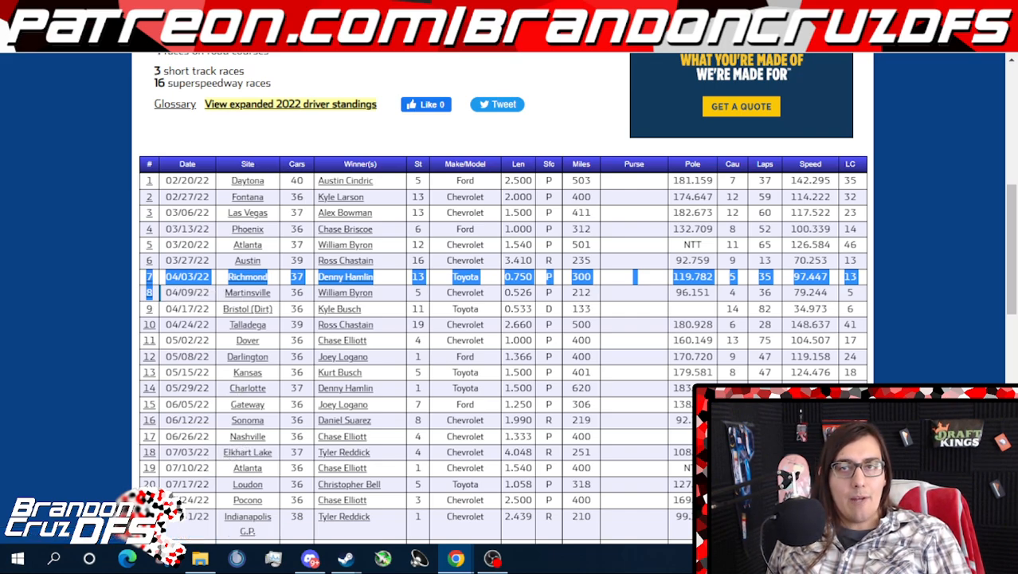
- Mark the Loudon and Gateway race numbers in the season table, and briefly view the 2022 Enjoy Illinois 300 race page
left_click_drag(161, 485, 144, 484)
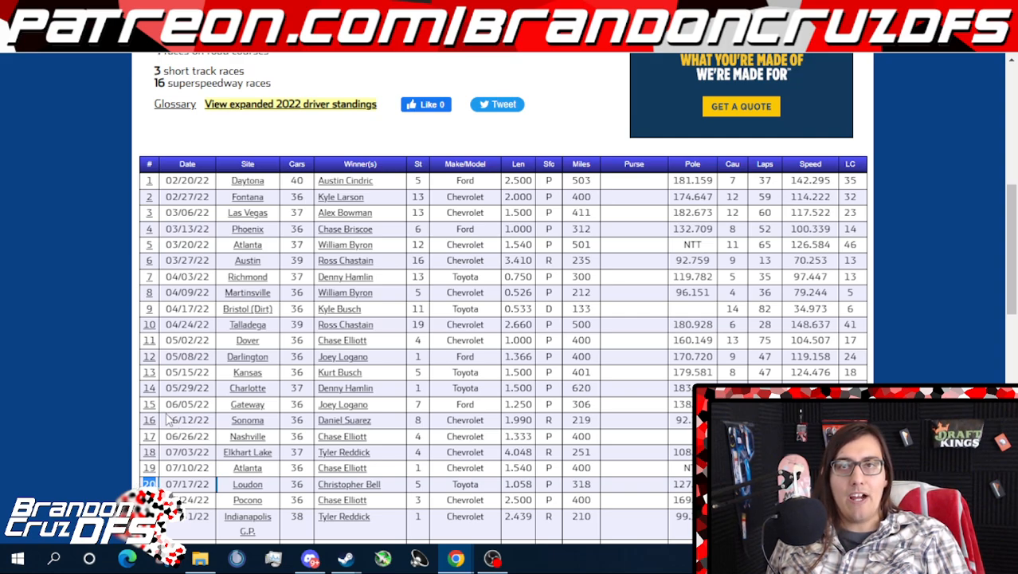
left_click_drag(148, 408, 135, 406)
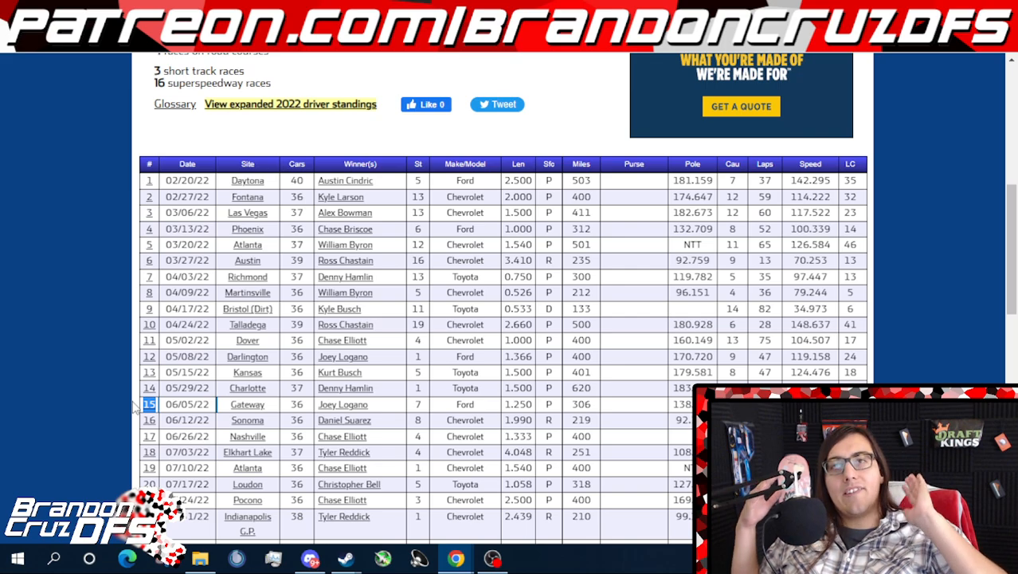
key("ctrl+Tab")
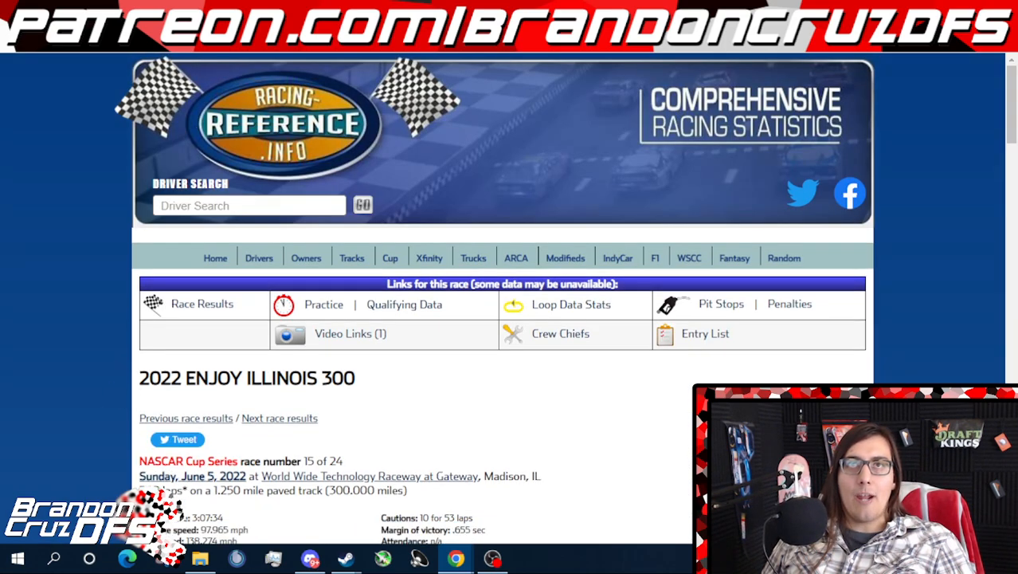
key("ctrl+shift+Tab")
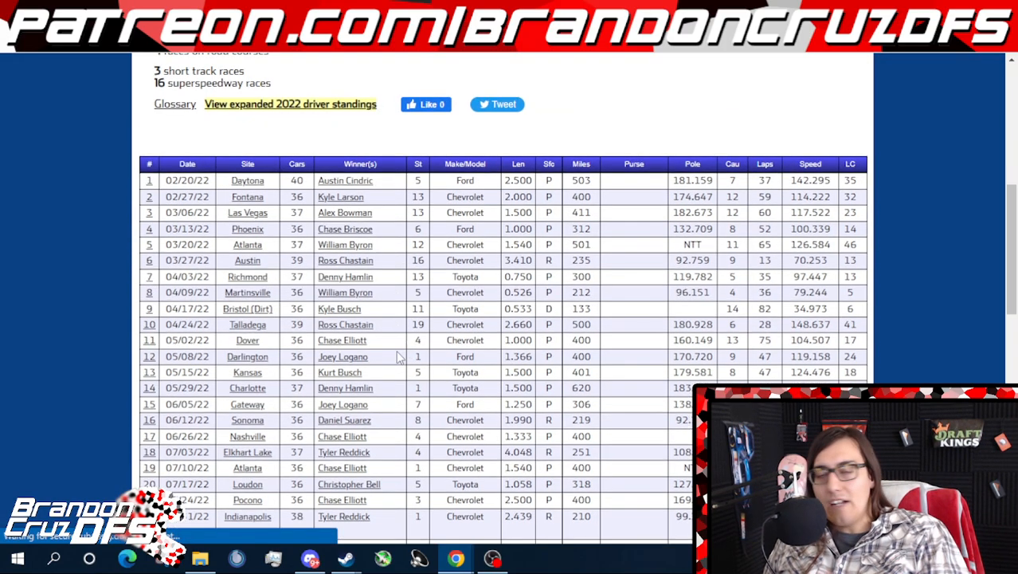
- Highlight the Dover, Darlington, Kansas, Charlotte and Gateway sites in the 2022 season table
scroll(376, 363, "down", 1)
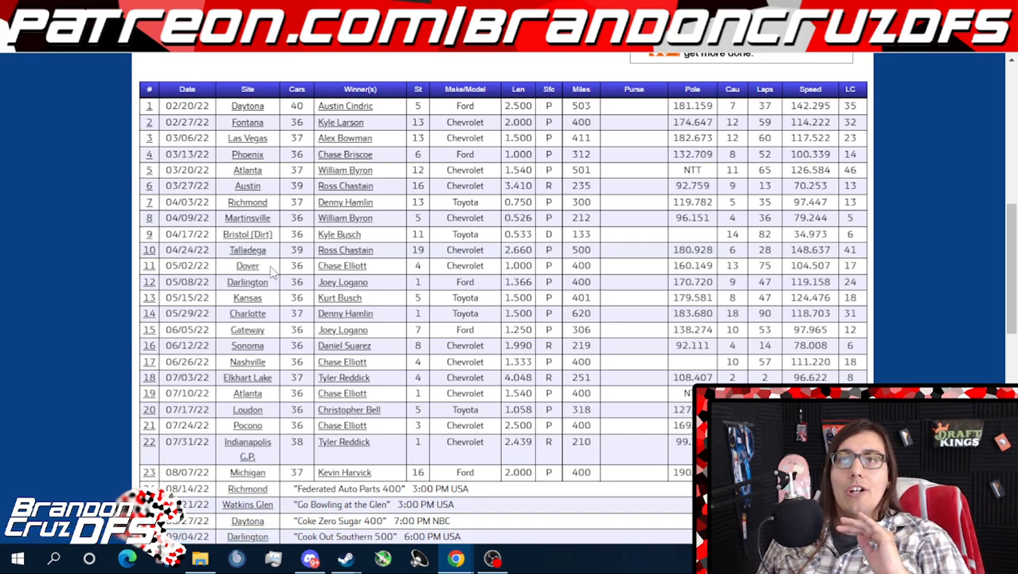
double_click(246, 266)
double_click(243, 282)
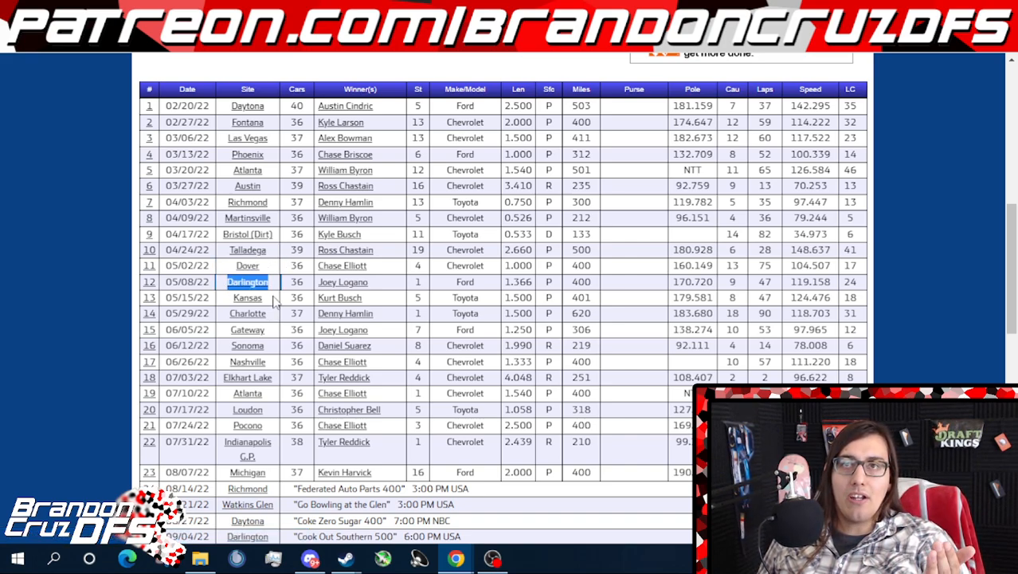
double_click(243, 298)
left_click_drag(271, 321, 225, 326)
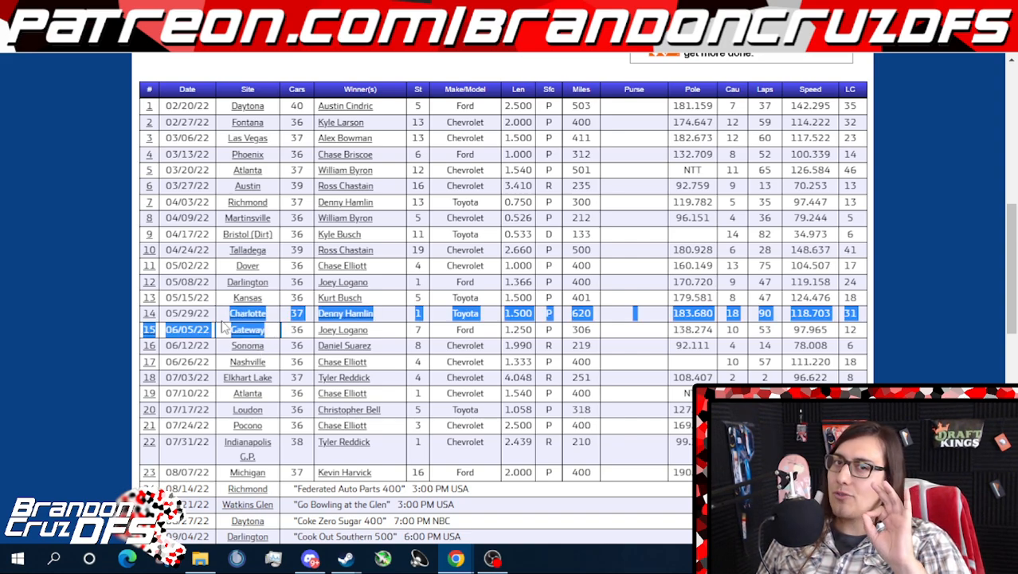
- Highlight the Sonoma, Nashville, Loudon and Pocono sites in the 2022 season table, and view the remaining schedule
double_click(268, 347)
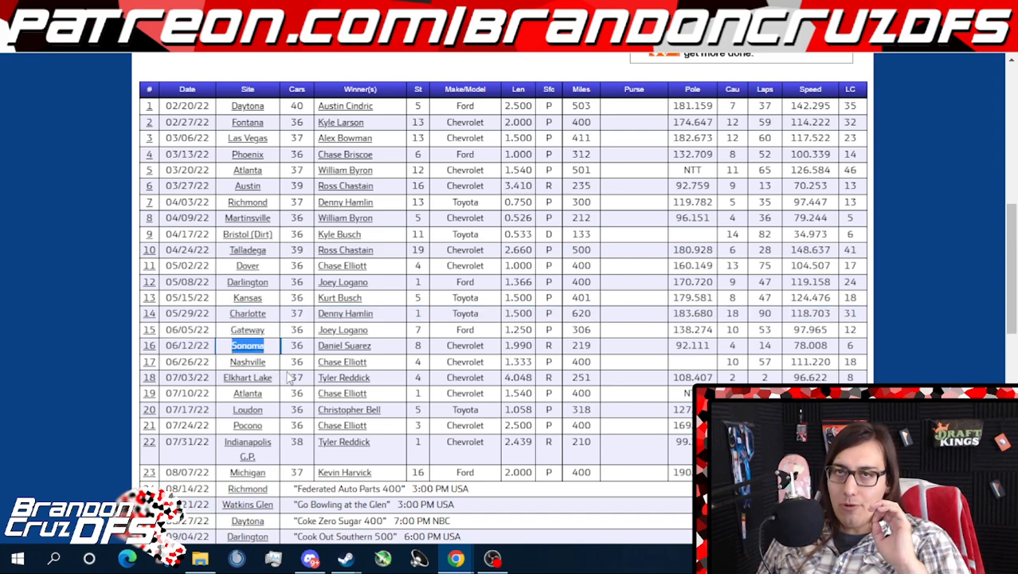
left_click_drag(277, 363, 197, 378)
left_click_drag(269, 396, 243, 413)
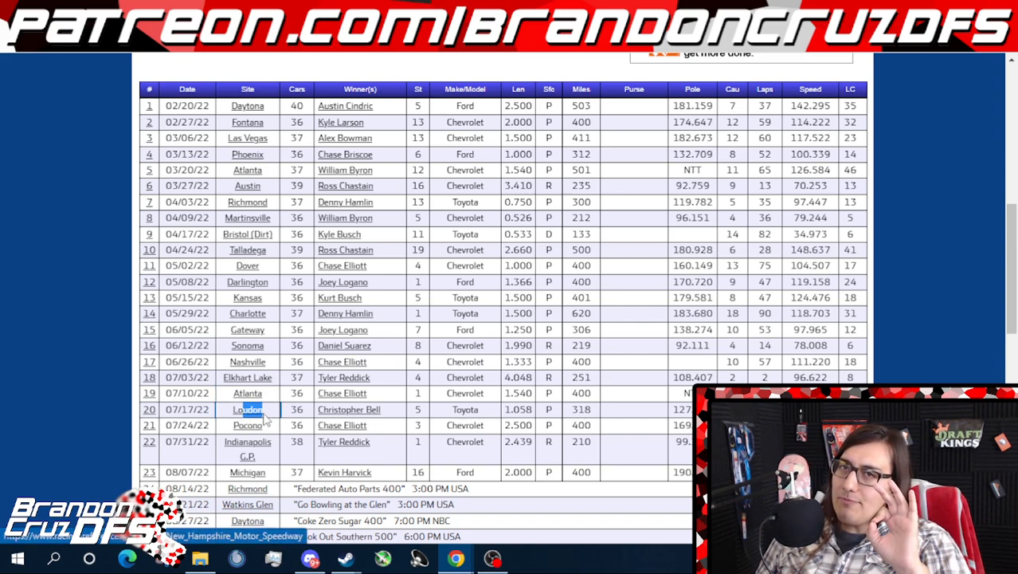
left_click(271, 415)
left_click_drag(275, 427, 223, 428)
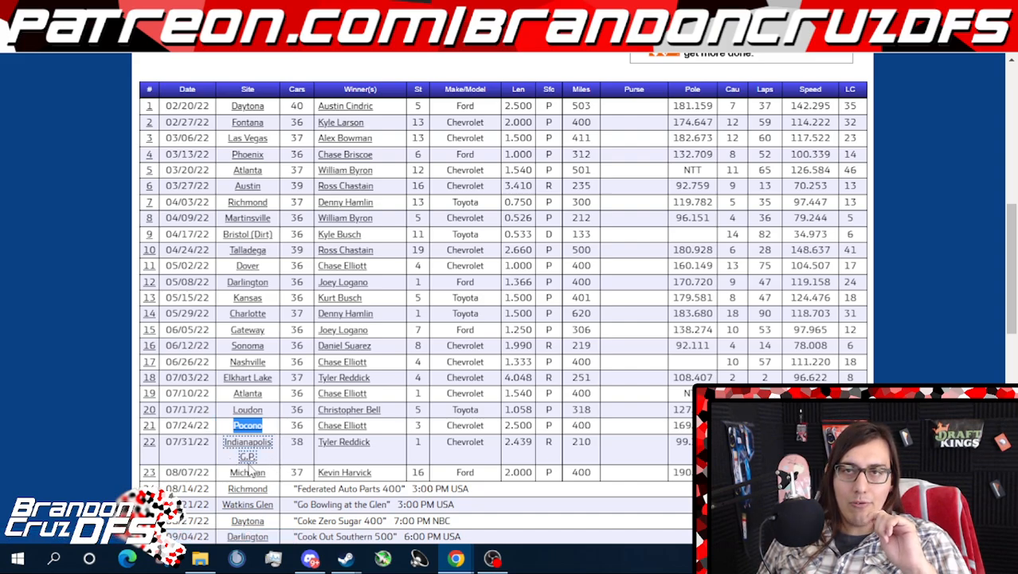
scroll(271, 461, "down", 2)
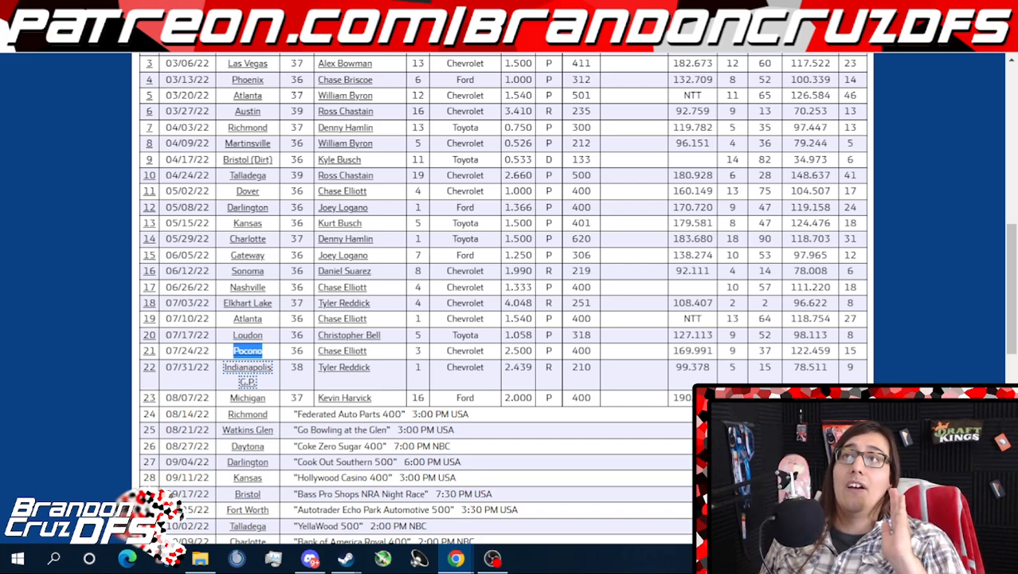
- Switch to the RICHMOND 2 - Cup - 2022 sheet, show the 2022 race results columns and highlight Kevin Harvick's row
left_click(71, 10)
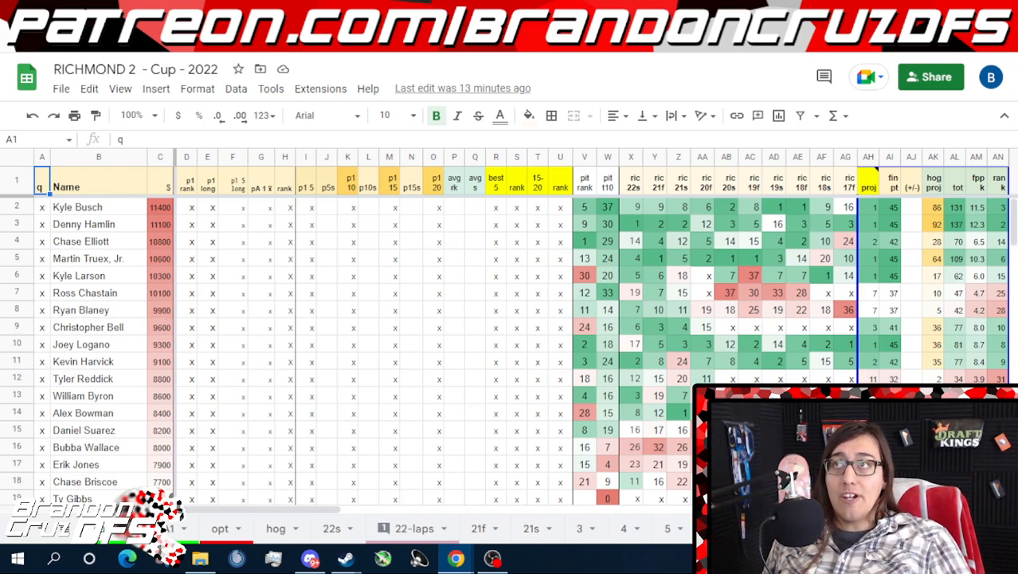
left_click(447, 9)
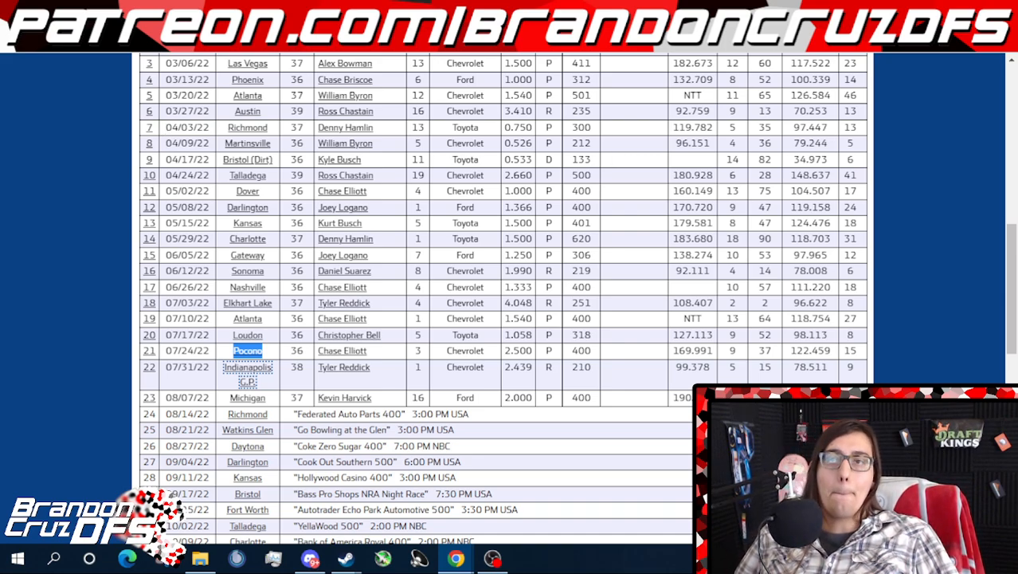
left_click(644, 9)
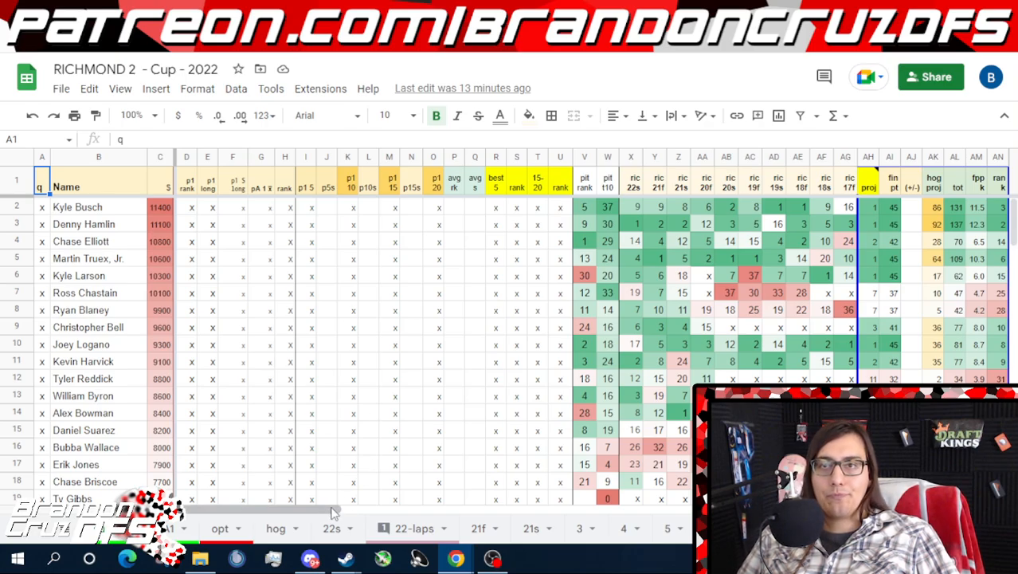
left_click_drag(335, 514, 612, 513)
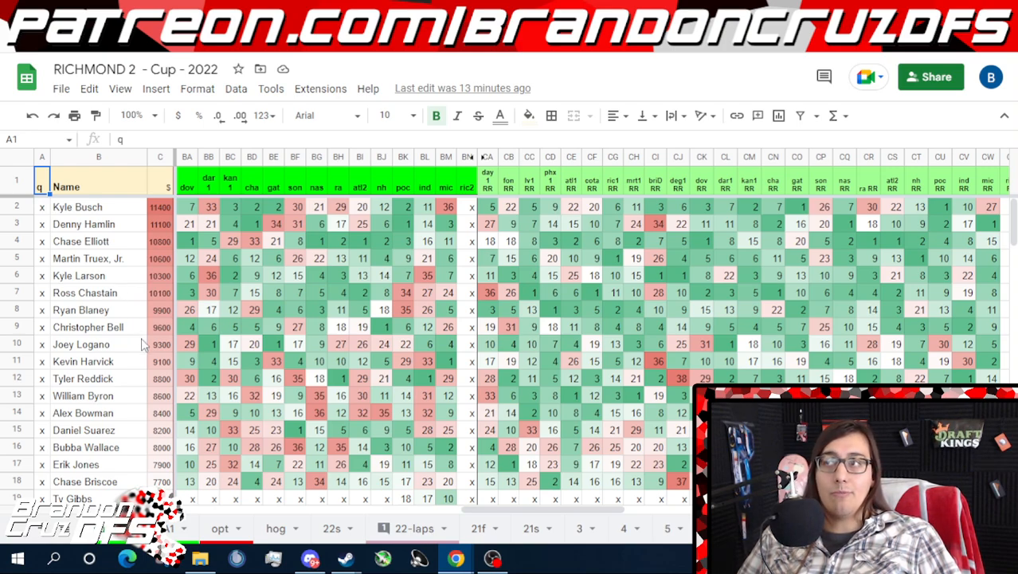
left_click(17, 361)
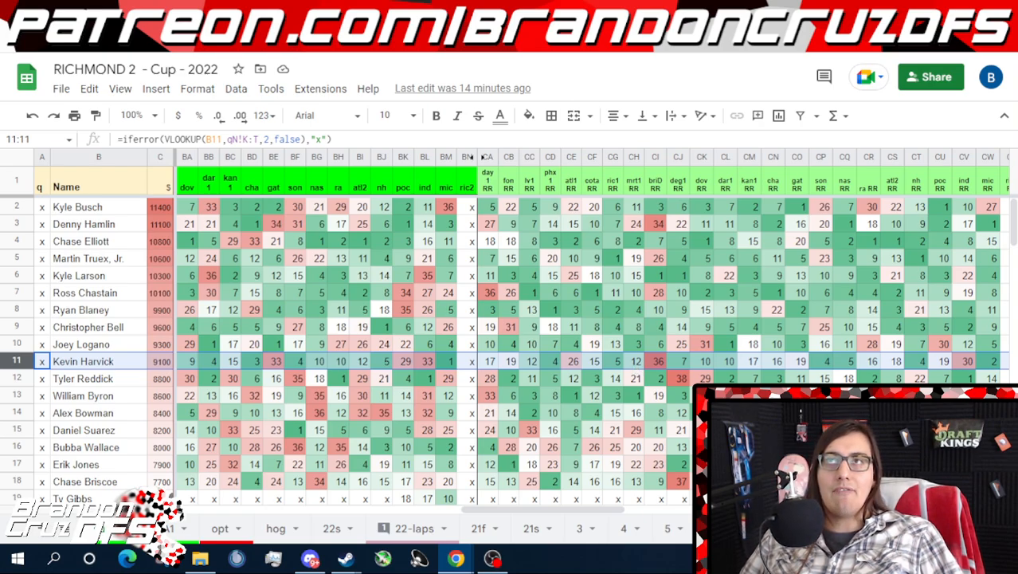
- Highlight Kevin Harvick's row in the Richmond sheet of Real Rating — CUP — lap-by-lap — 2022, and review his positions through lap 400
left_click(443, 9)
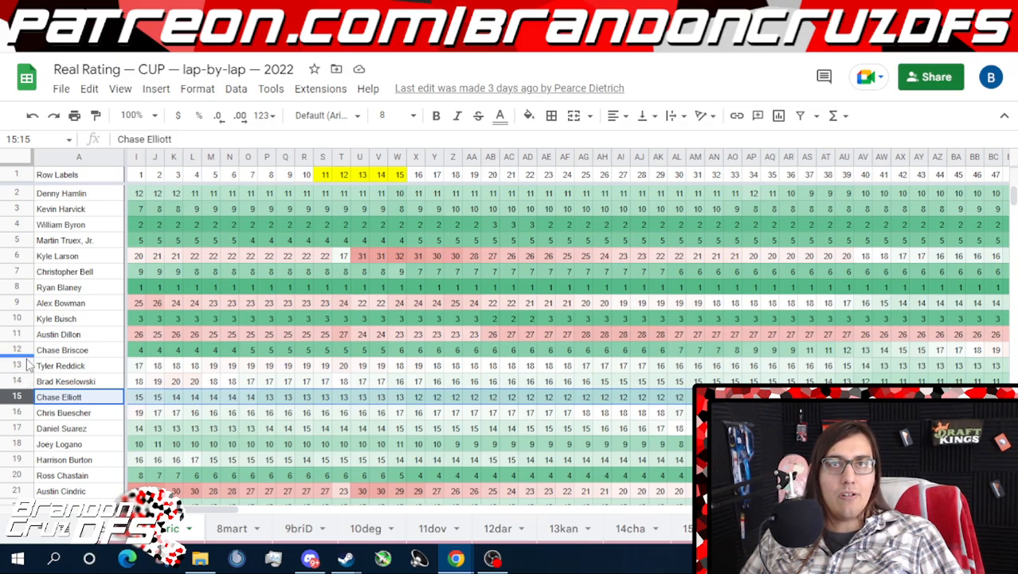
left_click(19, 209)
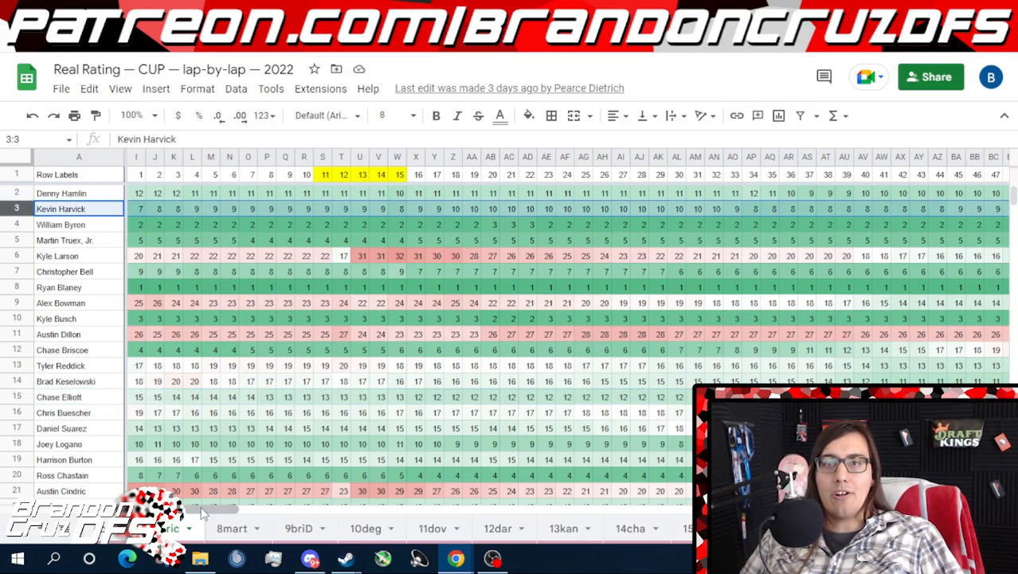
left_click_drag(202, 509, 855, 509)
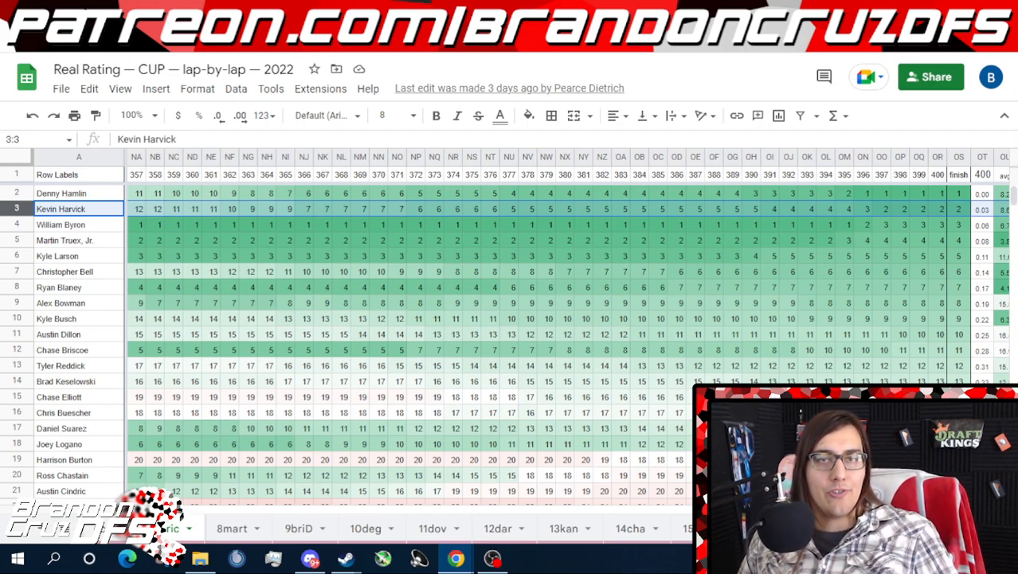
scroll(568, 343, "left", 15)
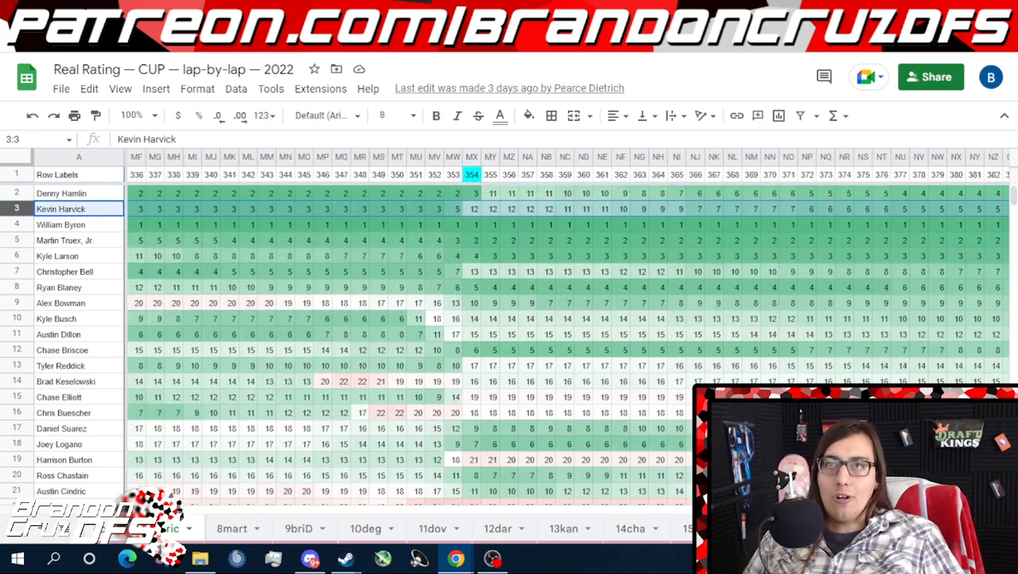
scroll(563, 532, "left", 15)
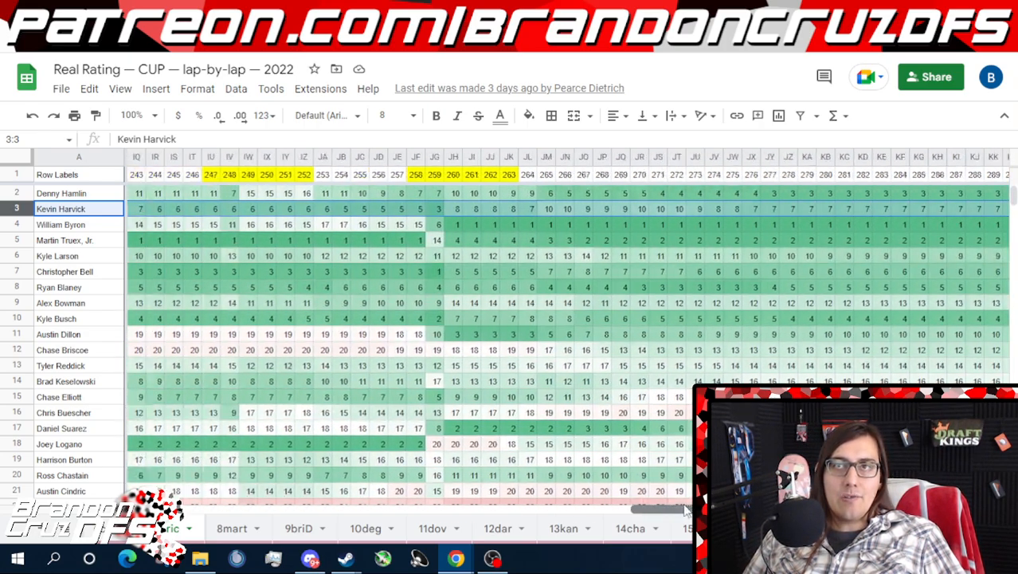
scroll(564, 532, "left", 18)
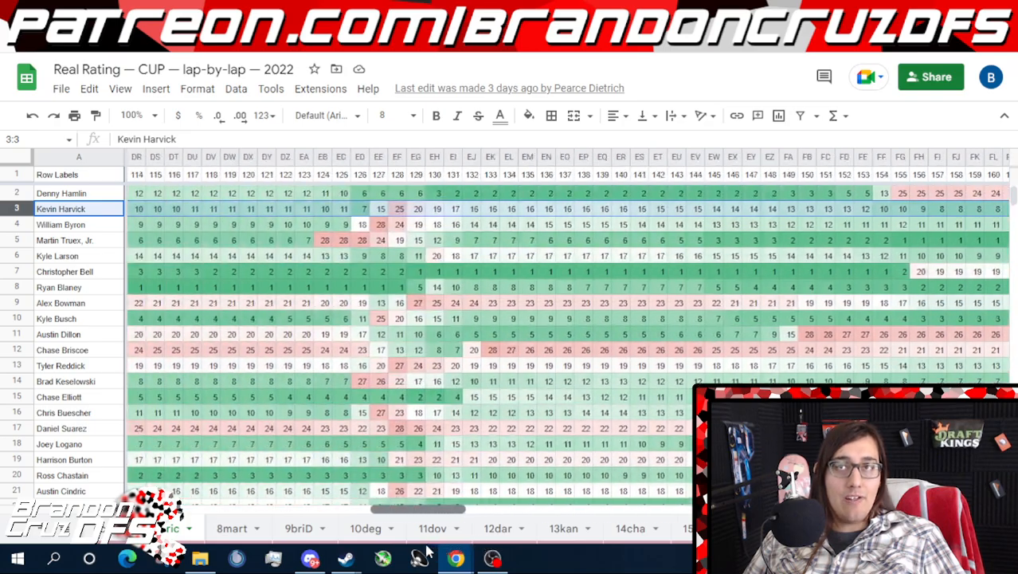
scroll(287, 548, "right", 20)
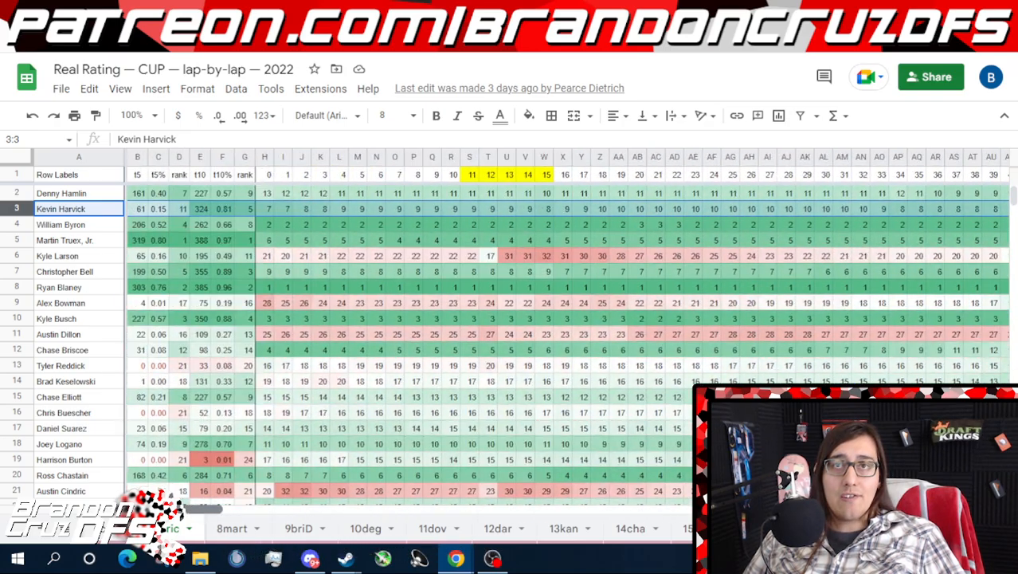
scroll(558, 335, "right", 10)
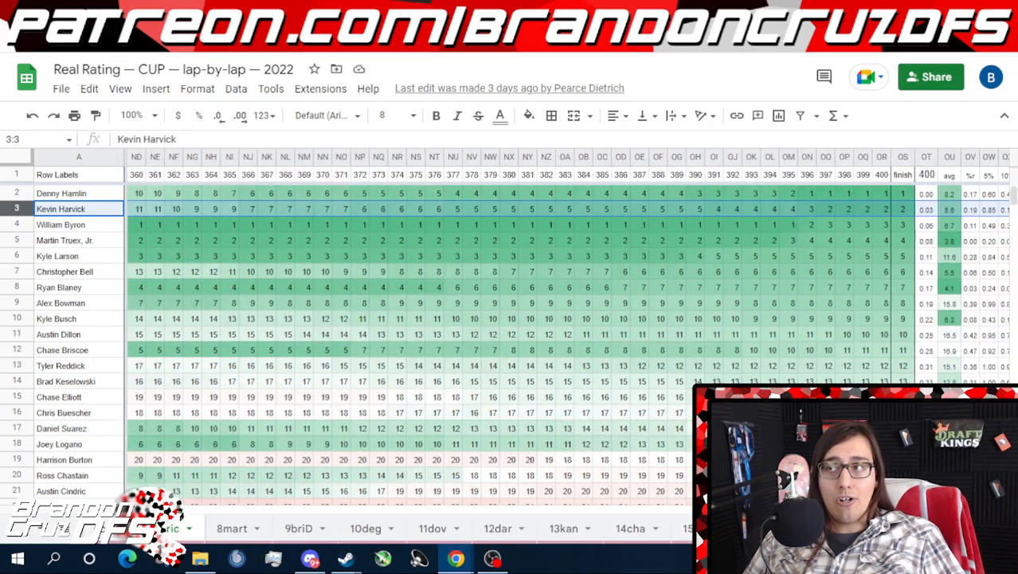
scroll(557, 335, "right", 2)
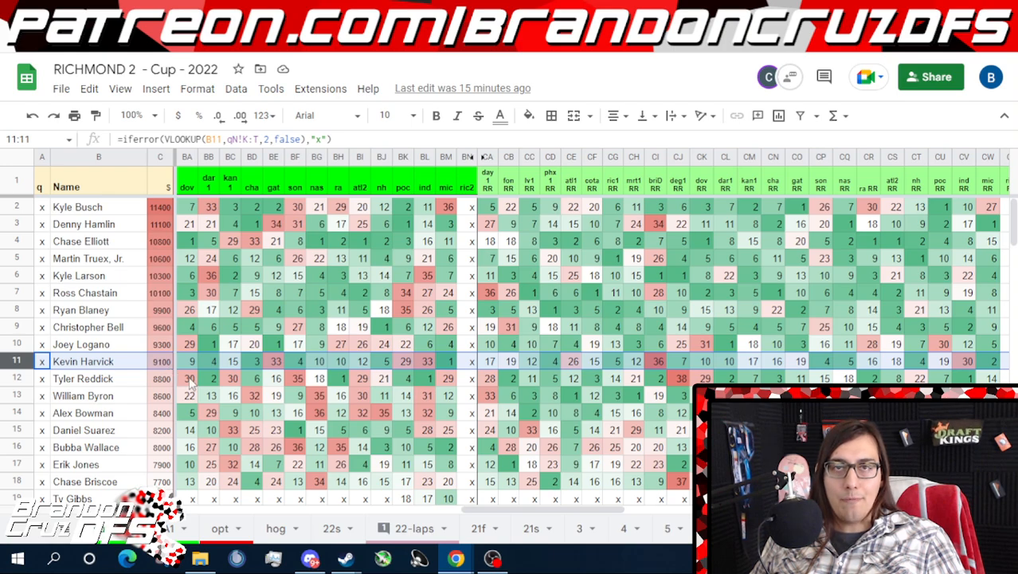
- Highlight William Byron's row in RICHMOND 2 - Cup - 2022 and compare his 2022 finishes with the RR columns
left_click(17, 395)
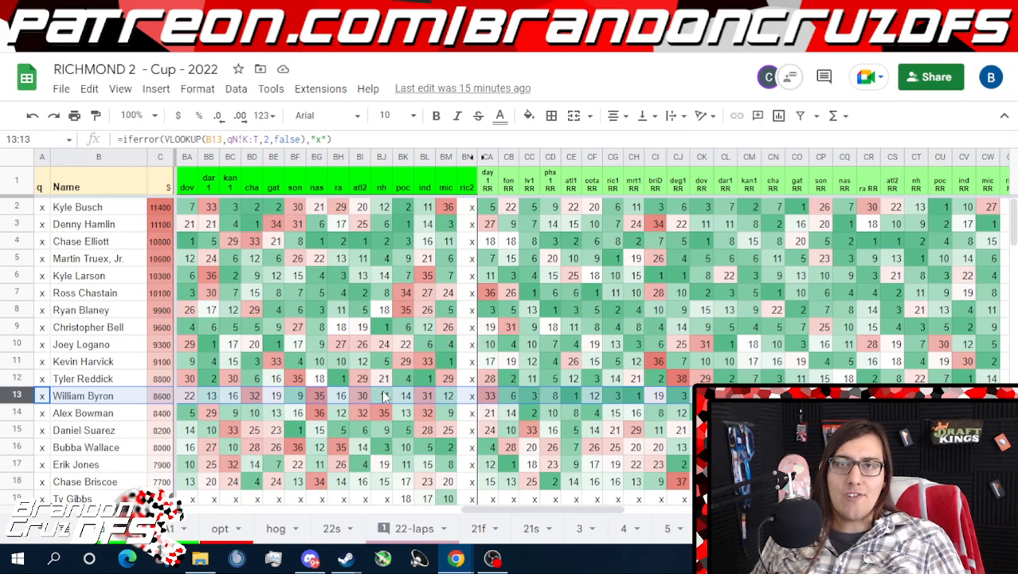
left_click_drag(578, 514, 555, 516)
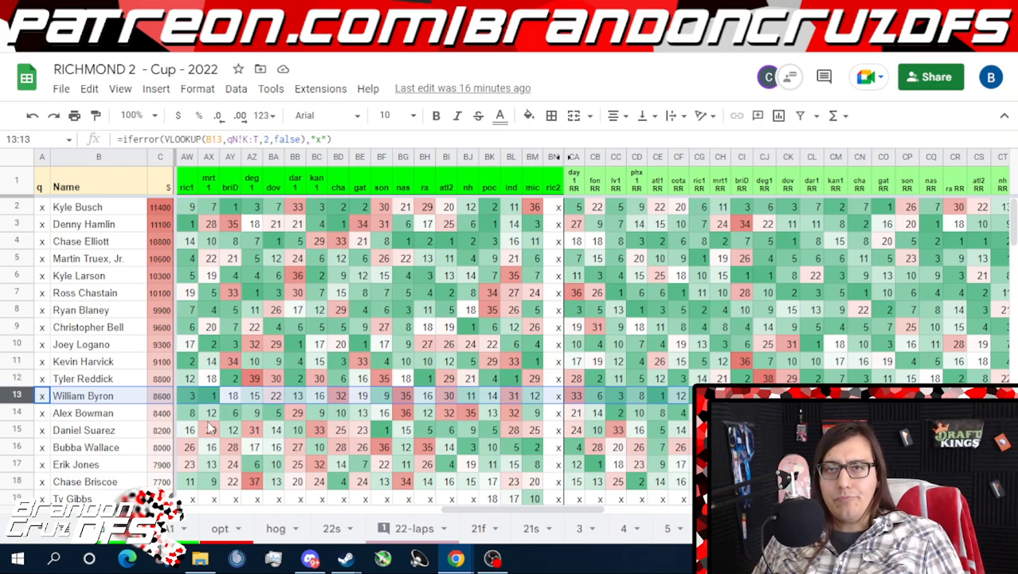
left_click_drag(593, 514, 624, 511)
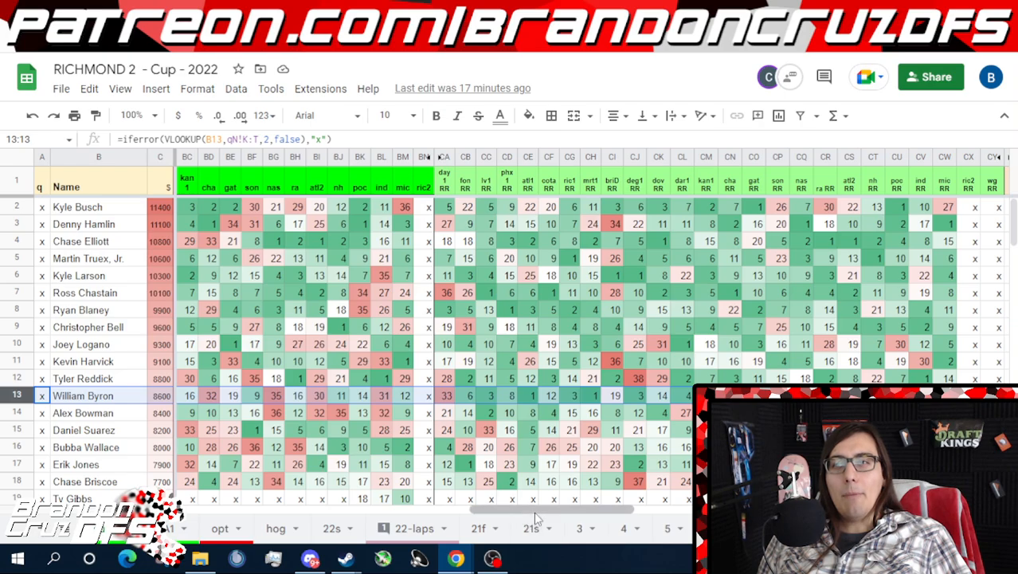
left_click_drag(532, 511, 446, 516)
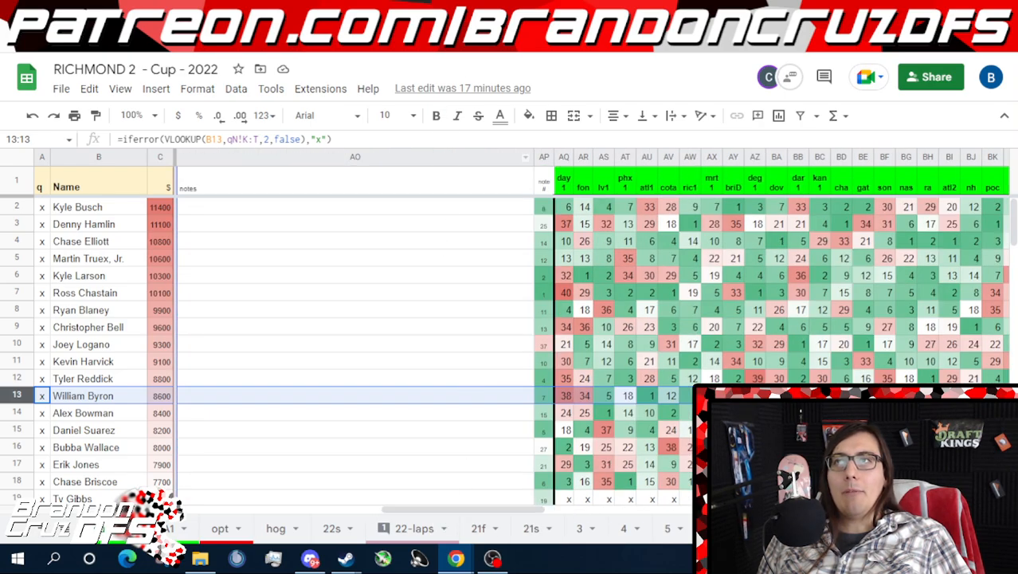
- Open the Pocono race results, 2022 M&M's Fan Appreciation 400, from the season table on Racing-Reference
left_click(443, 10)
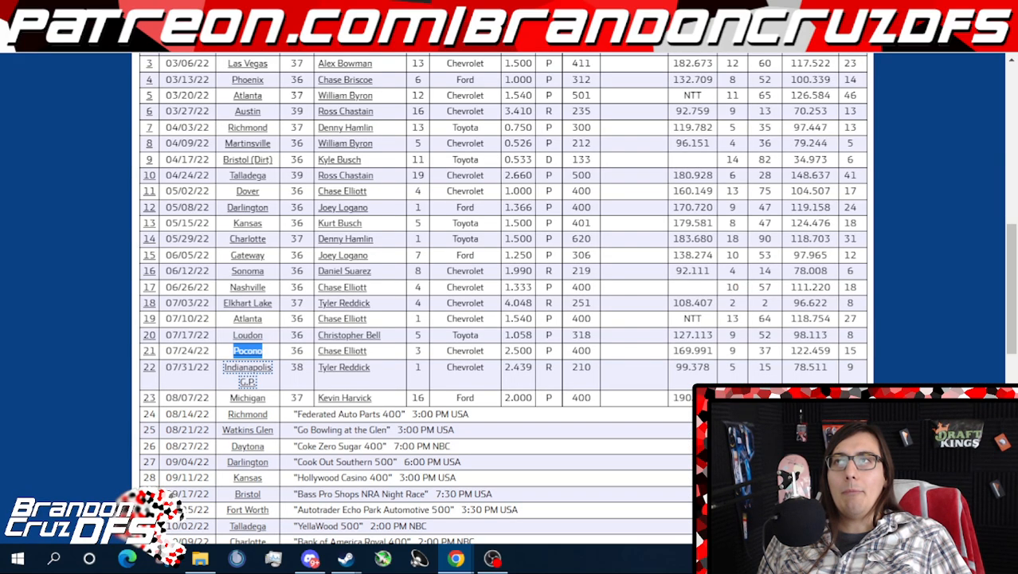
left_click(153, 358)
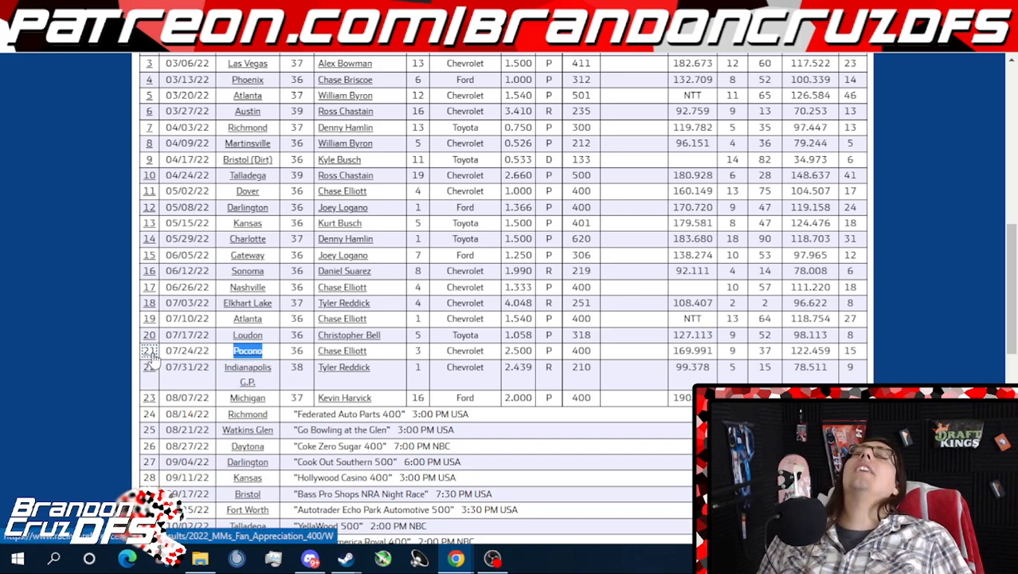
scroll(154, 360, "down", 4)
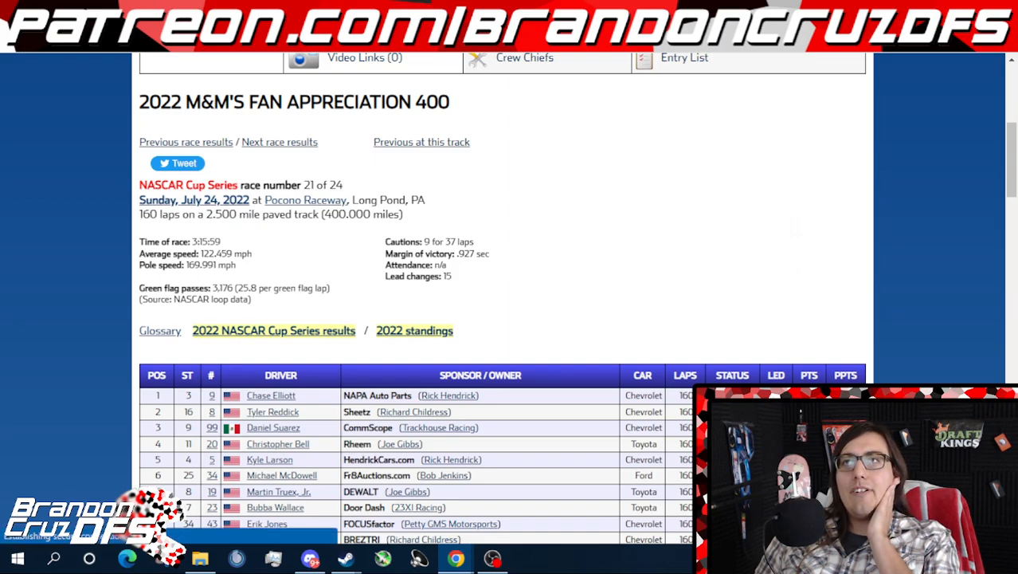
- Glance at the lap-by-lap and 7rich optimals sheets, and return to RICHMOND 2 - Cup - 2022 to review the results from day 1 onward
key("ctrl+Tab")
key("ctrl+Tab")
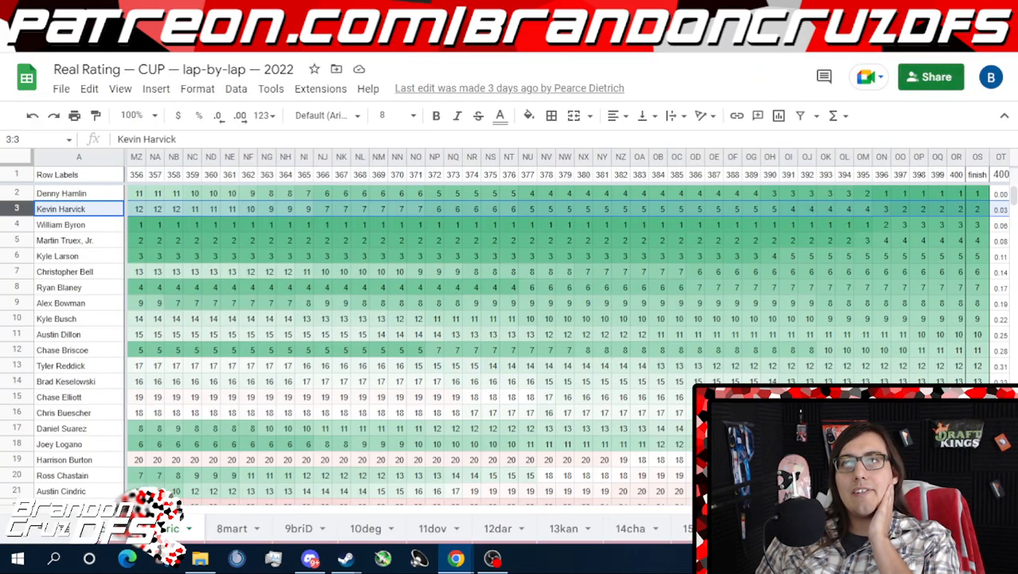
key("ctrl+shift+Tab")
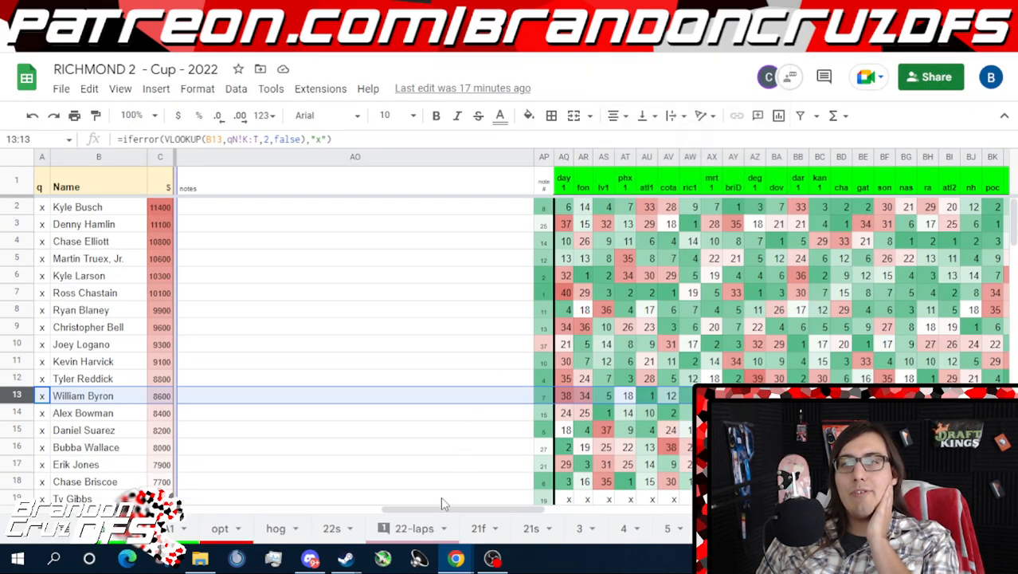
key("ctrl+Tab")
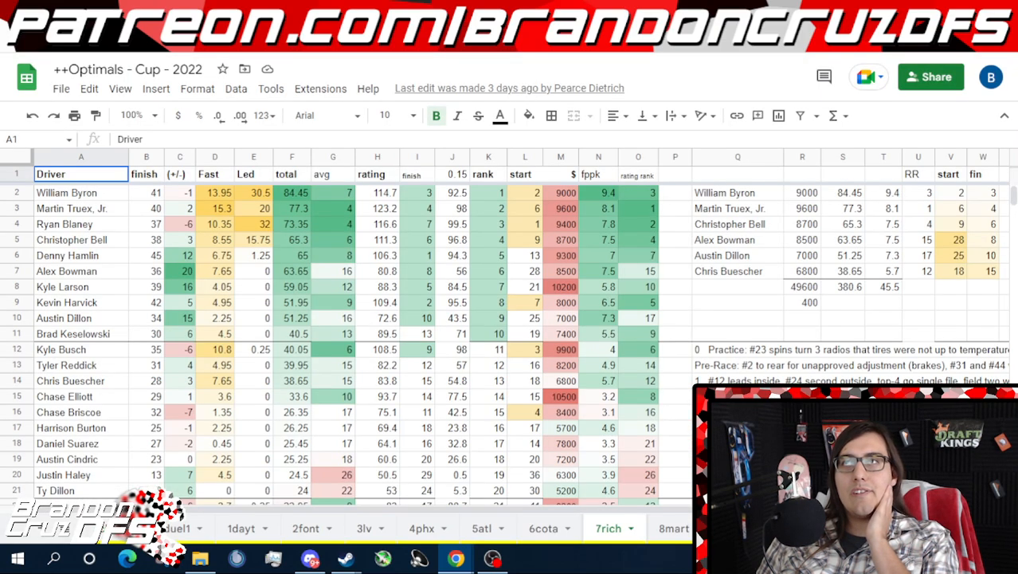
key("ctrl+shift+Tab")
left_click_drag(446, 510, 482, 508)
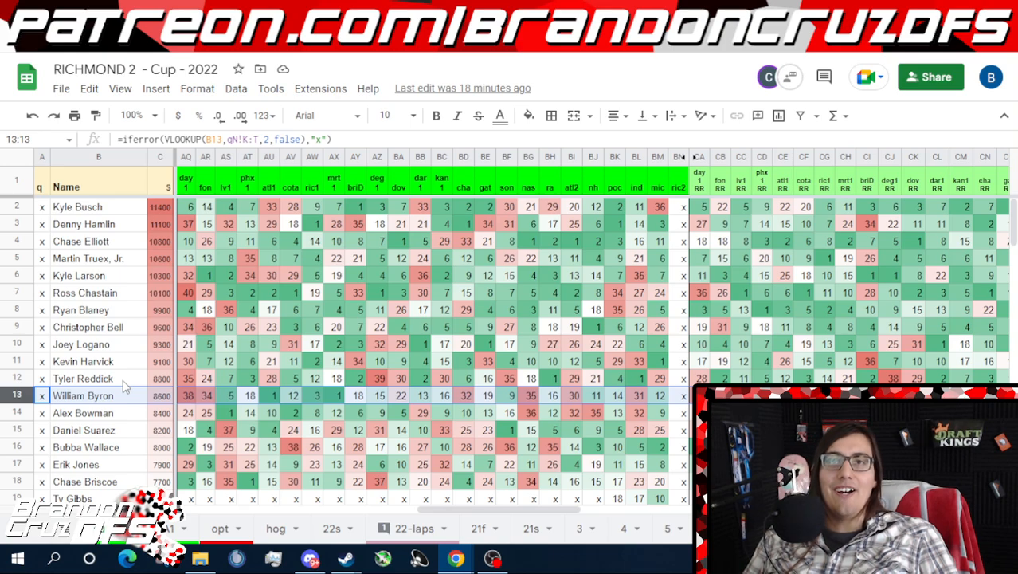
scroll(124, 386, "down", 1)
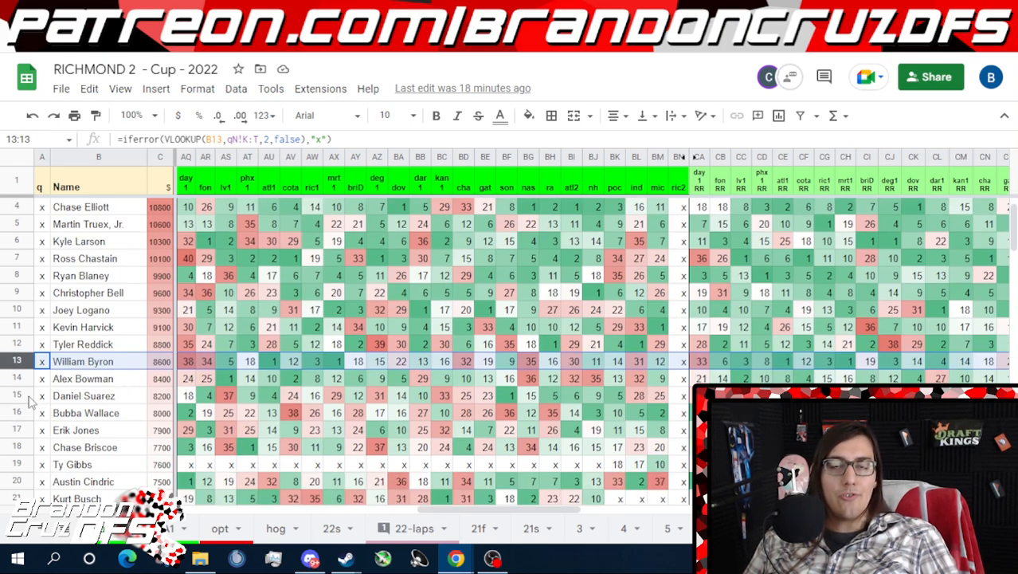
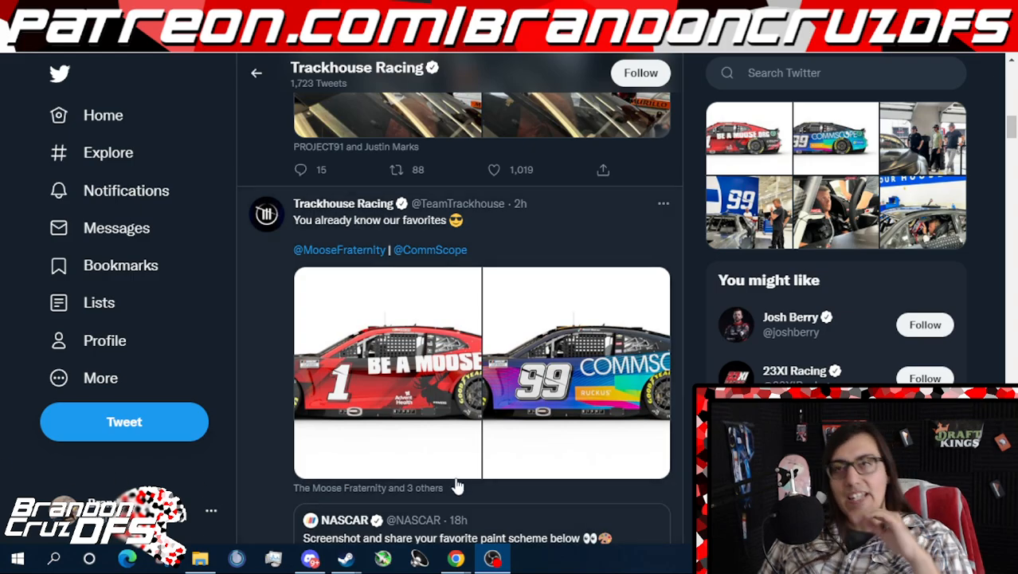
- Browse Trackhouse Racing's Twitter feed to the video of Kimi's laps, and return to the lower-salaried drivers' results in RICHMOND 2 - Cup - 2022
scroll(455, 482, "down", 5)
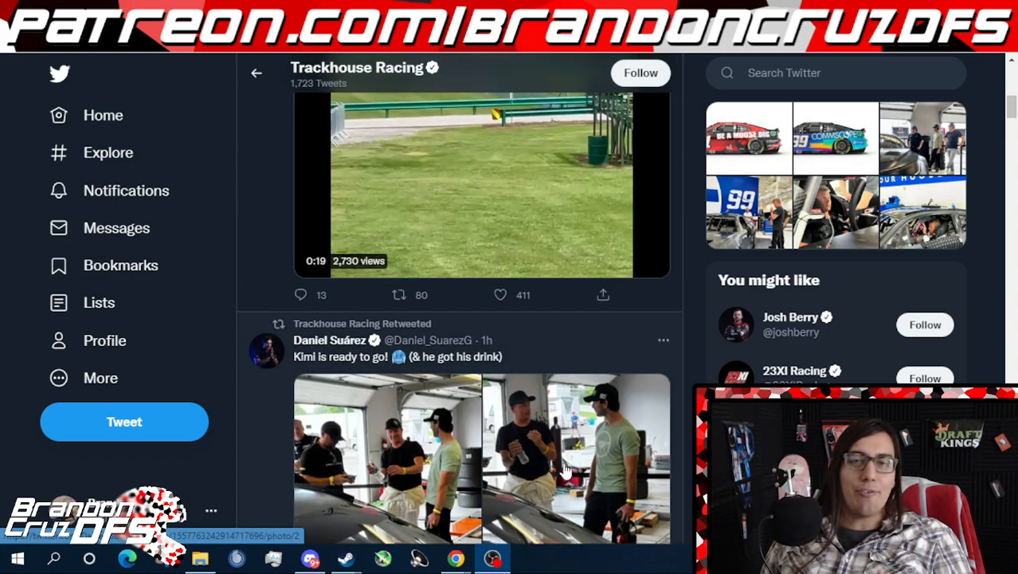
scroll(564, 470, "up", 3)
mouse_move(627, 486)
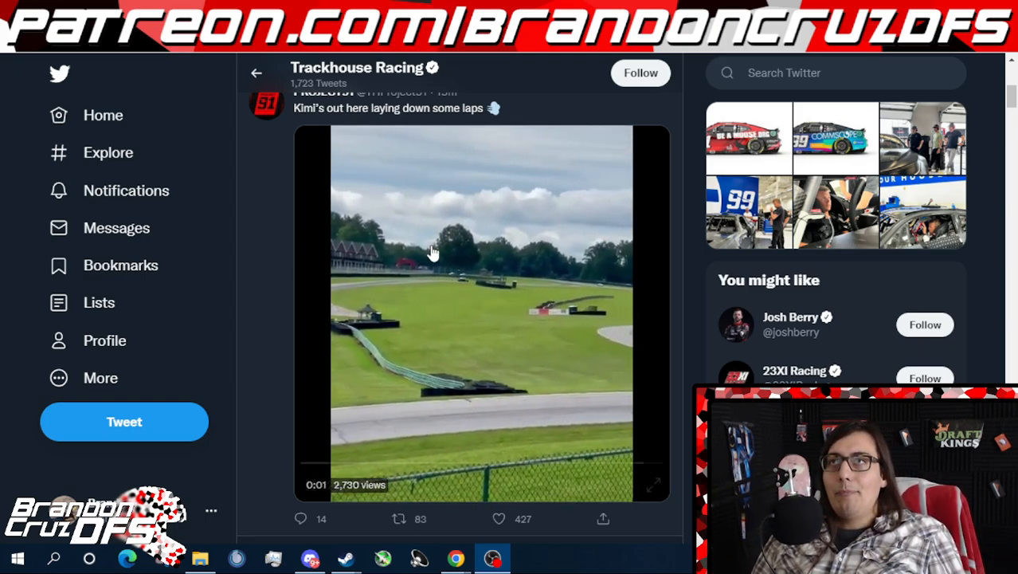
key("alt+Tab")
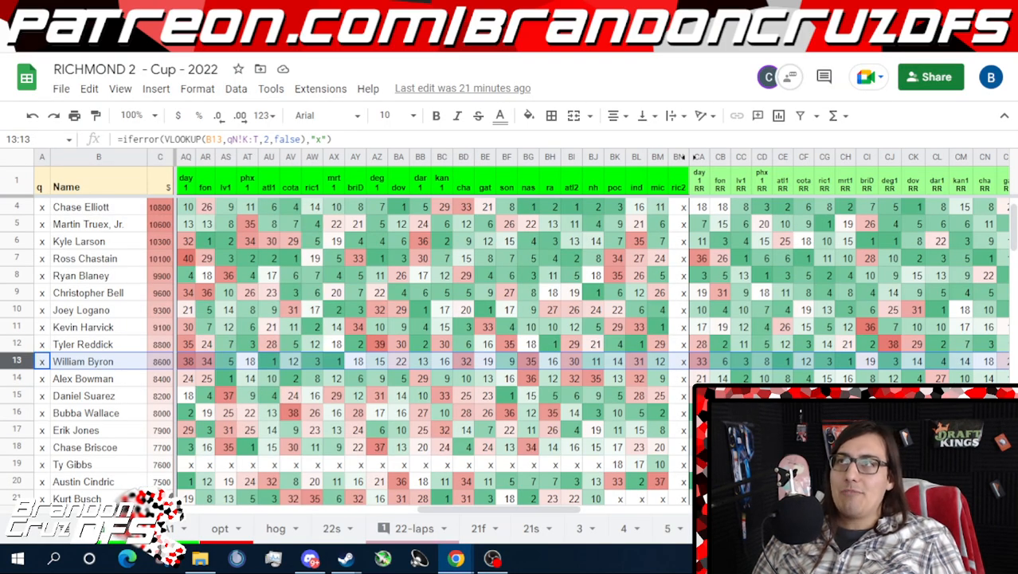
scroll(123, 384, "down", 1)
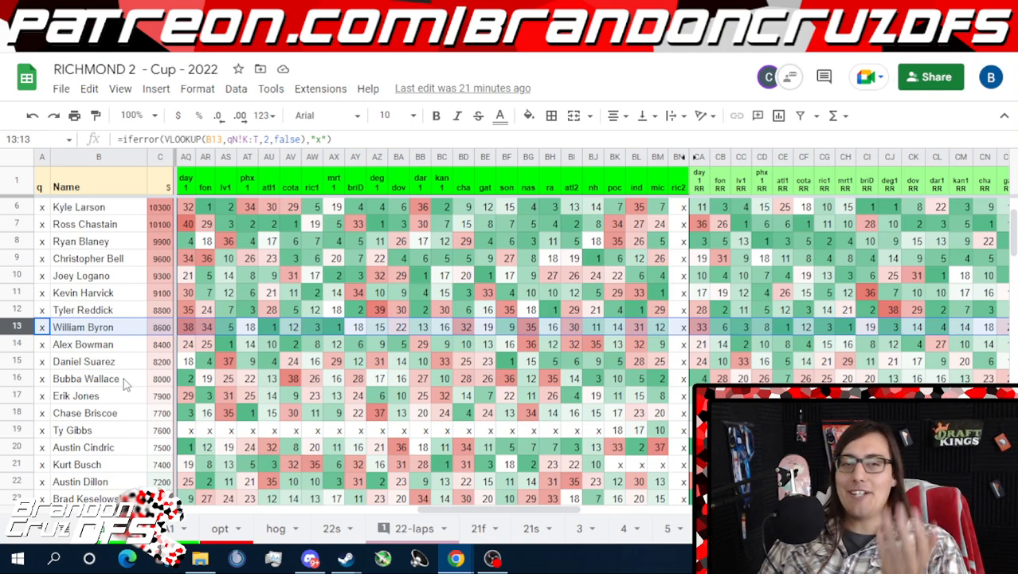
- Examine the salaries and 2022 race finishes of the mid-priced and cheapest drivers, from Bubba Wallace down to J.J. Yeley at the list's end
scroll(125, 384, "down", 1)
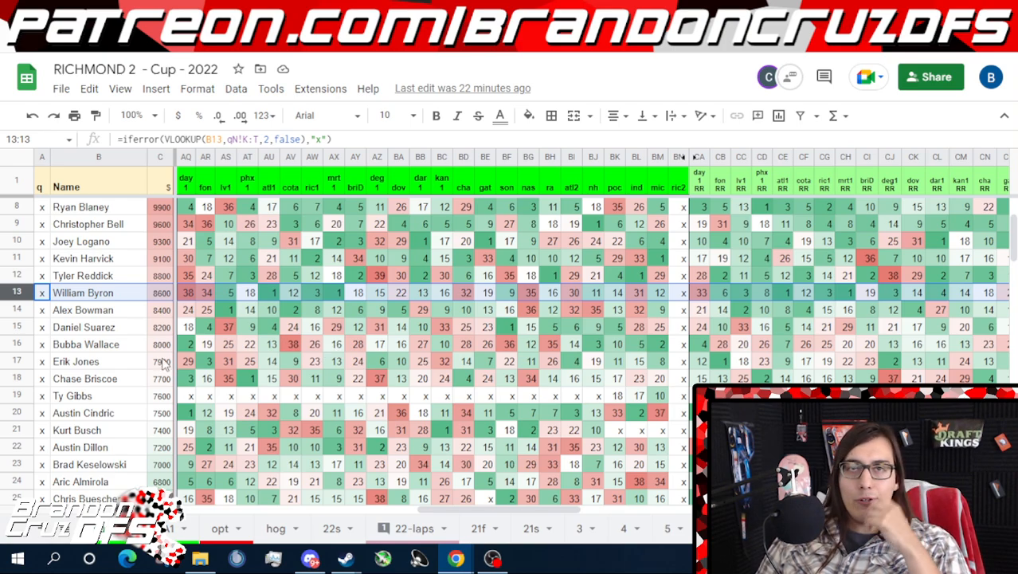
scroll(340, 379, "down", 1)
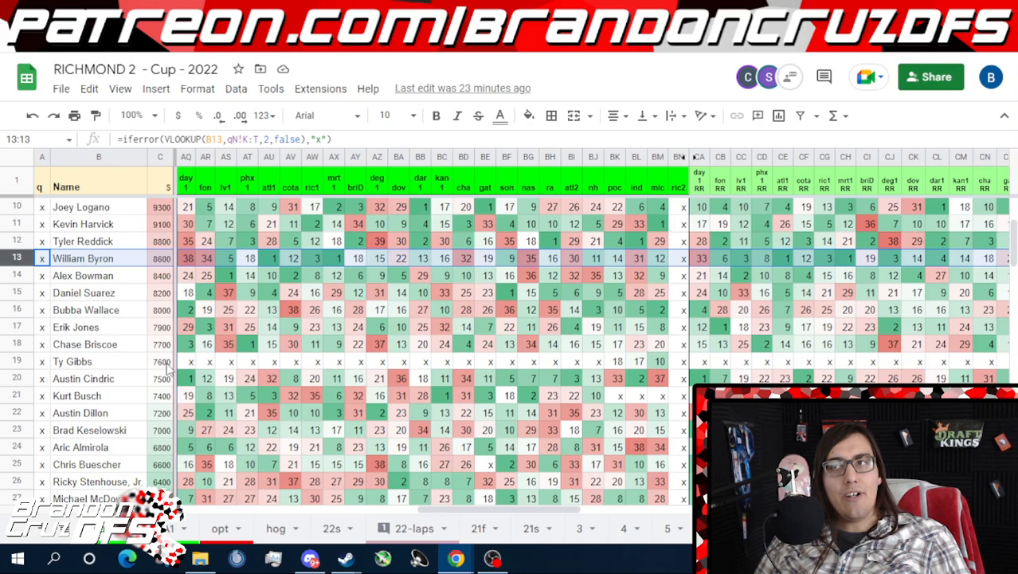
scroll(167, 368, "down", 1)
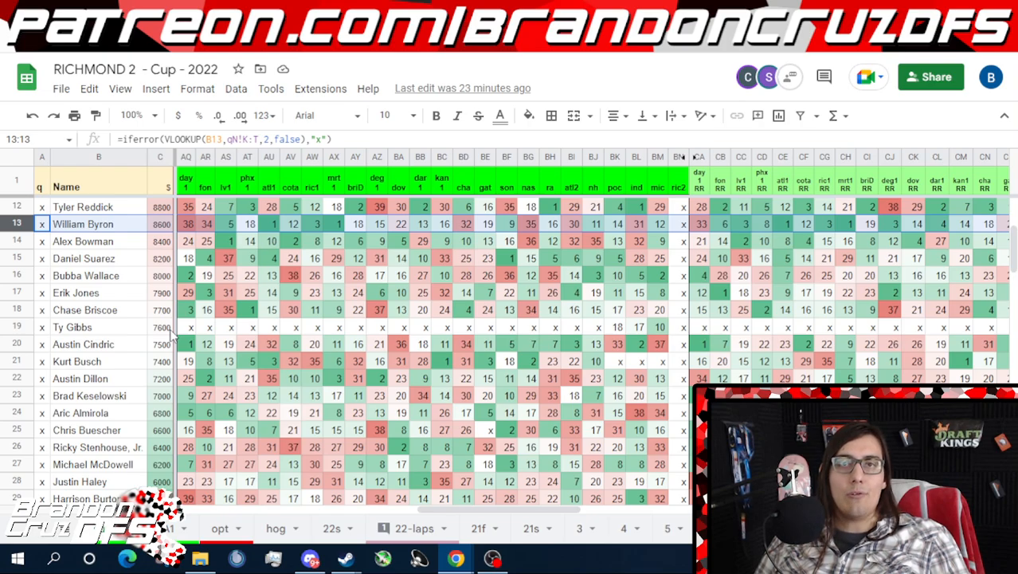
scroll(171, 335, "down", 2)
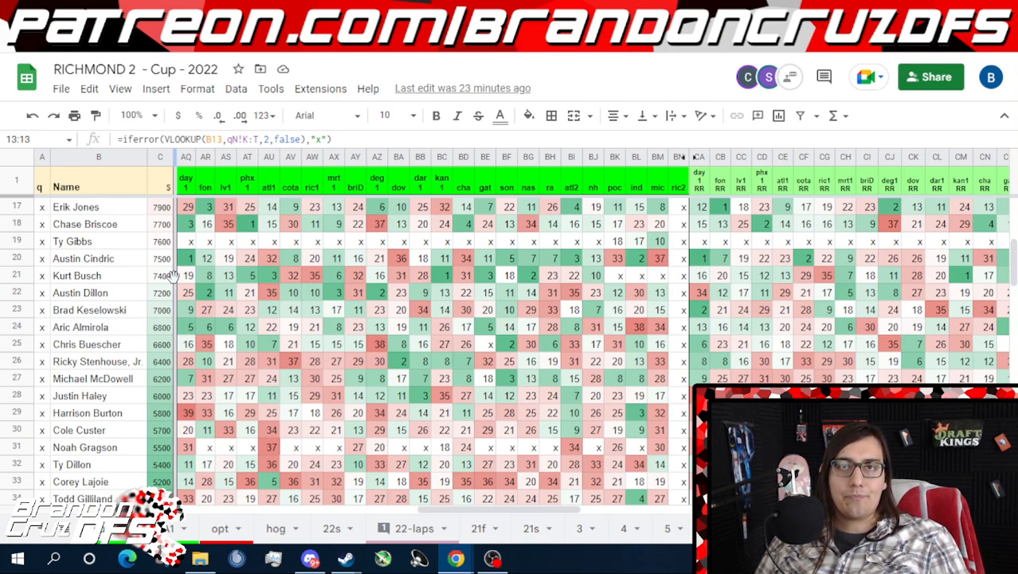
scroll(171, 274, "down", 1)
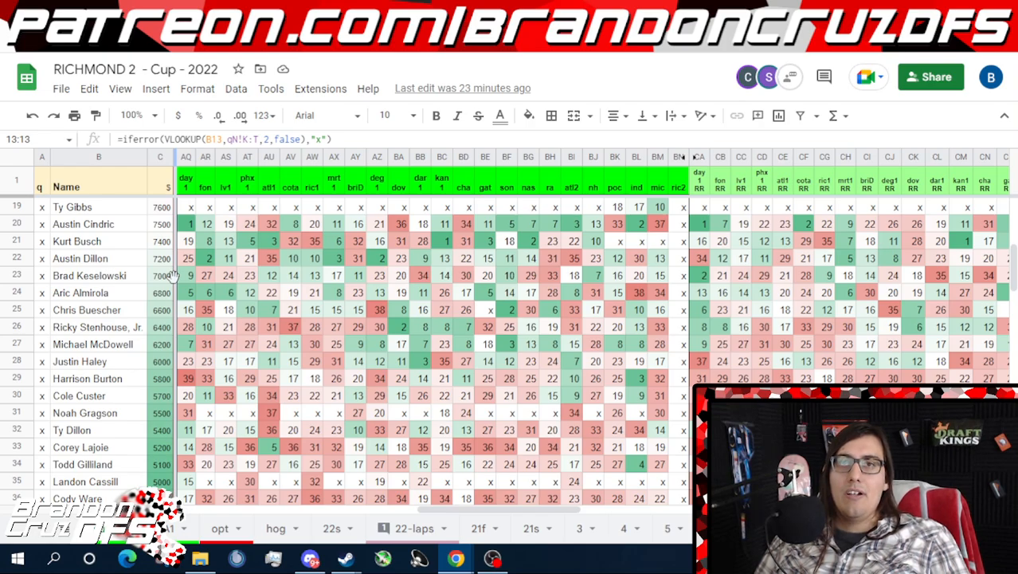
scroll(171, 317, "down", 1)
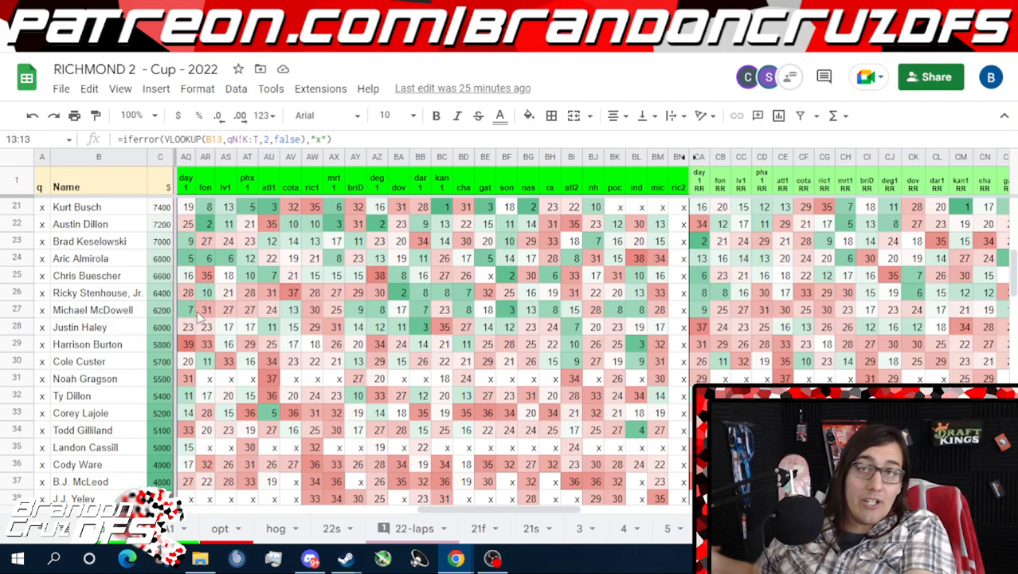
scroll(221, 315, "down", 2)
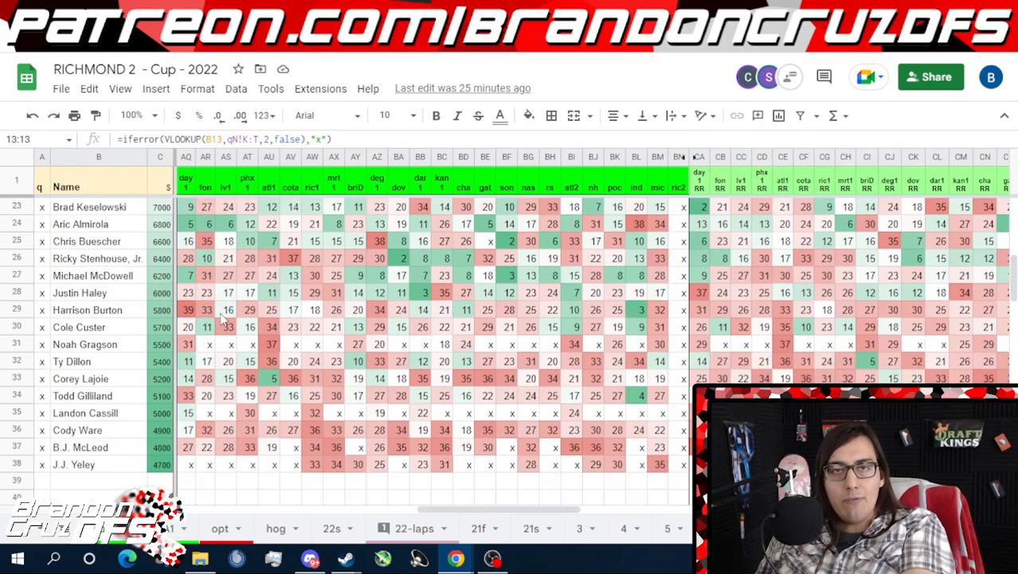